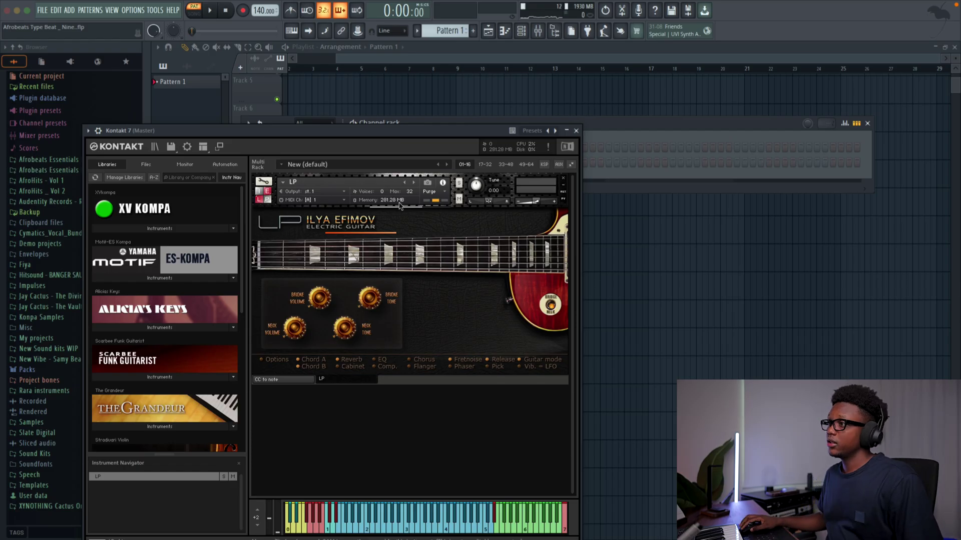
Step: Close the Kontakt 7 window once the Ilya Efimov LP electric guitar is loaded
{"action": "left_click", "coordinate": [576, 131]}
Step: Open the Kontakt channel's piano roll and draw the C4, A#3, F3 and G3 bass notes
{"action": "right_click", "coordinate": [320, 162]}
{"action": "left_click", "coordinate": [355, 162]}
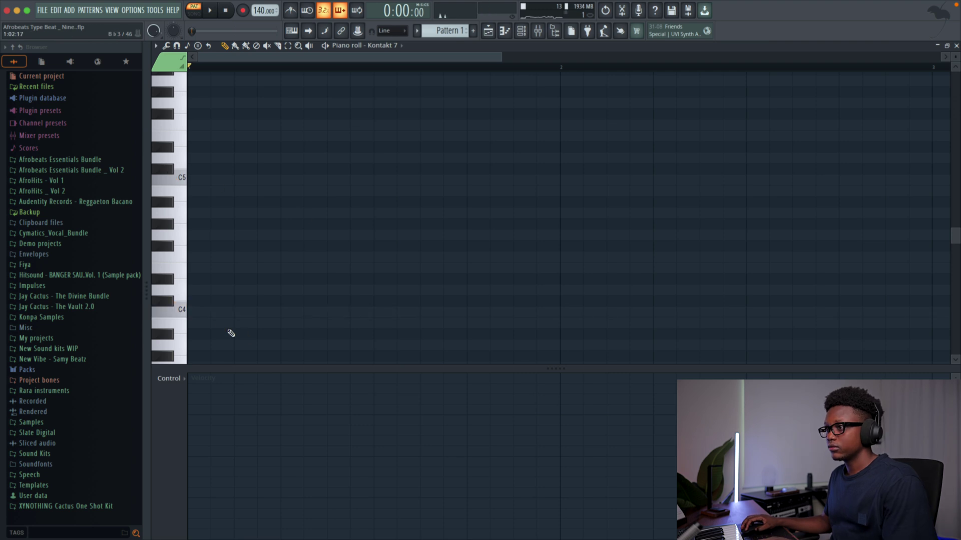
{"action": "left_click", "coordinate": [189, 312]}
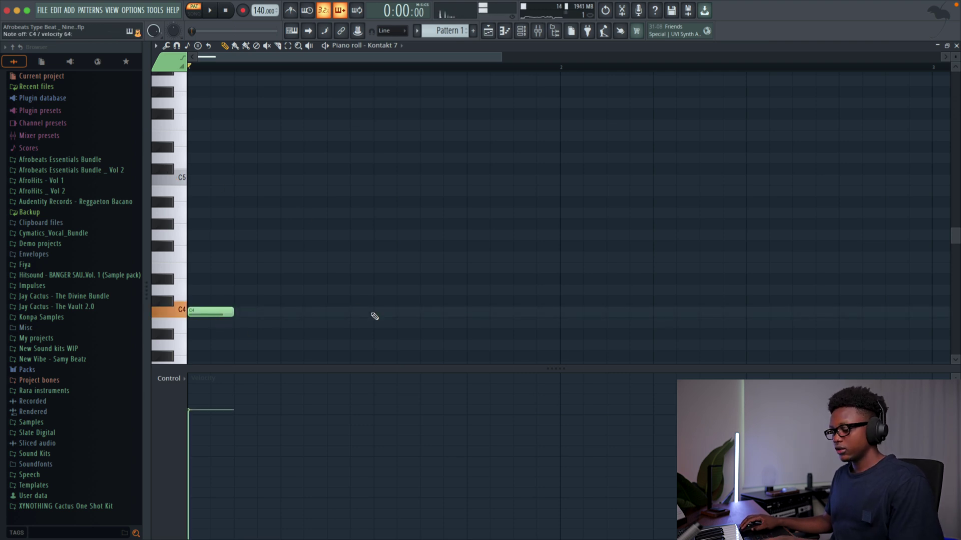
{"action": "scroll", "coordinate": [386, 322], "scroll_direction": "down", "scroll_amount": 5}
{"action": "scroll", "coordinate": [387, 318], "scroll_direction": "up", "scroll_amount": 3}
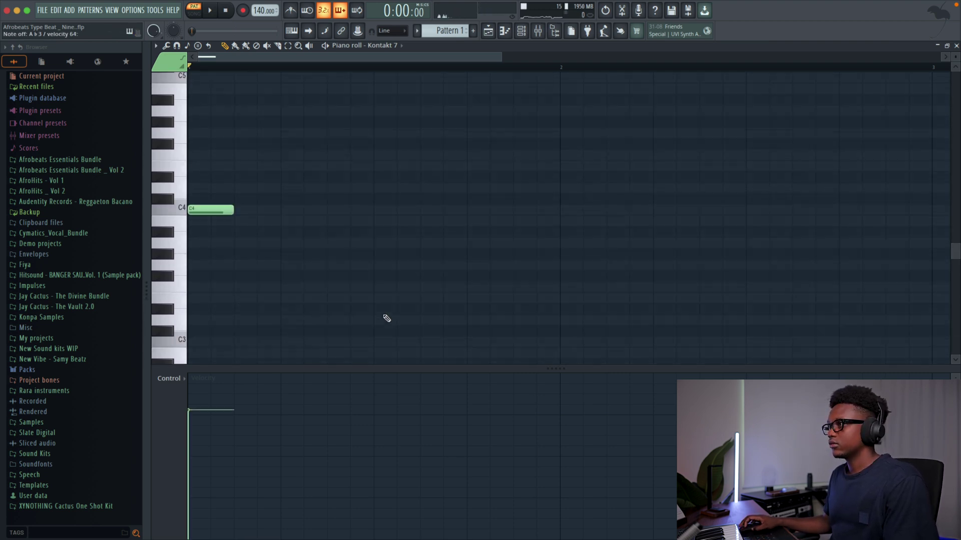
{"action": "scroll", "coordinate": [387, 319], "scroll_direction": "up", "scroll_amount": 1}
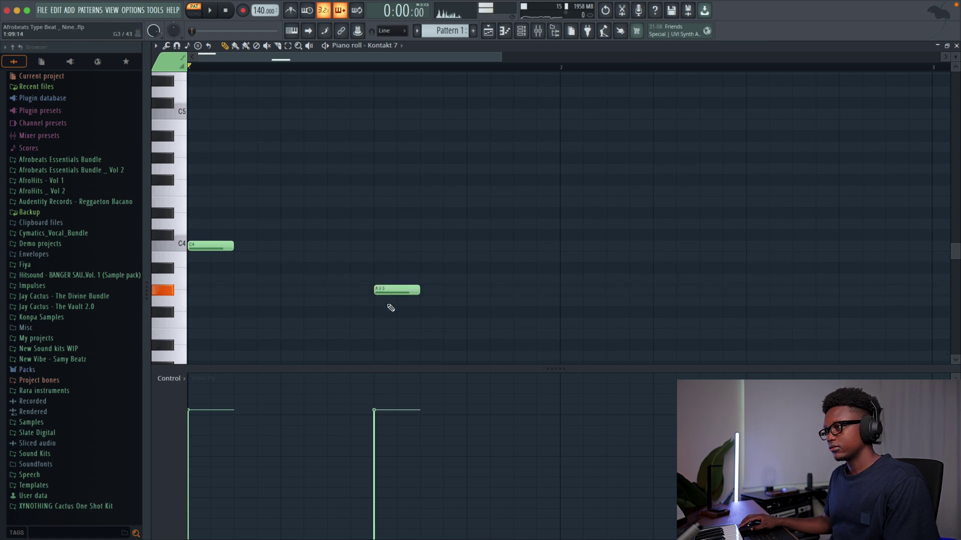
{"action": "left_click", "coordinate": [560, 323]}
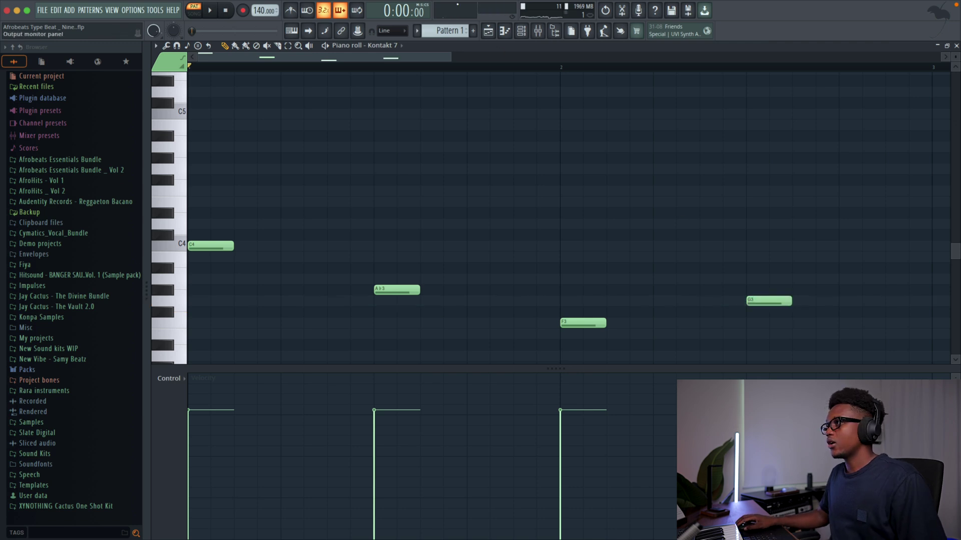
{"action": "scroll", "coordinate": [596, 82], "scroll_direction": "down", "scroll_amount": 2}
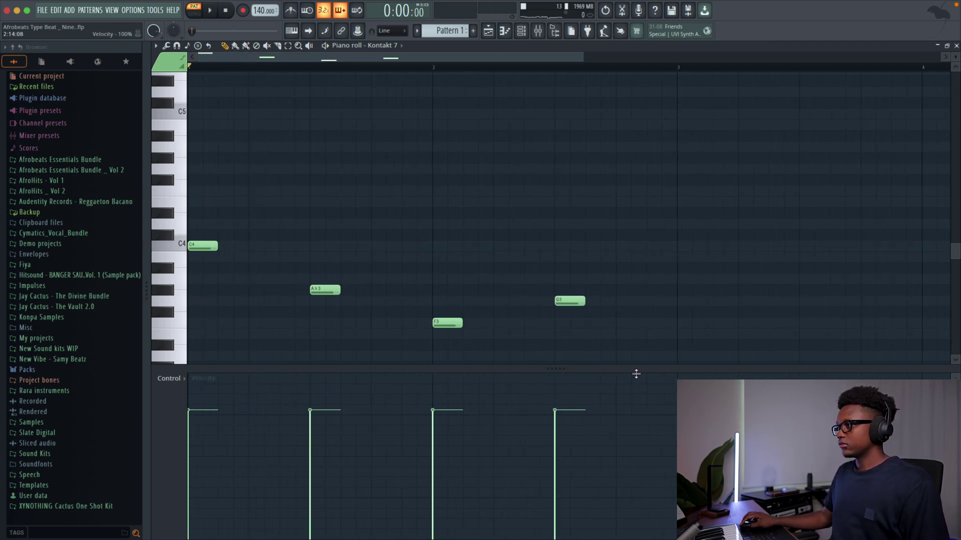
Step: Stretch all four bass notes to about double length and play them back
{"action": "key", "text": "ctrl+a"}
{"action": "left_click_drag", "start_coordinate": [599, 284], "coordinate": [631, 285]}
{"action": "key", "text": "space"}
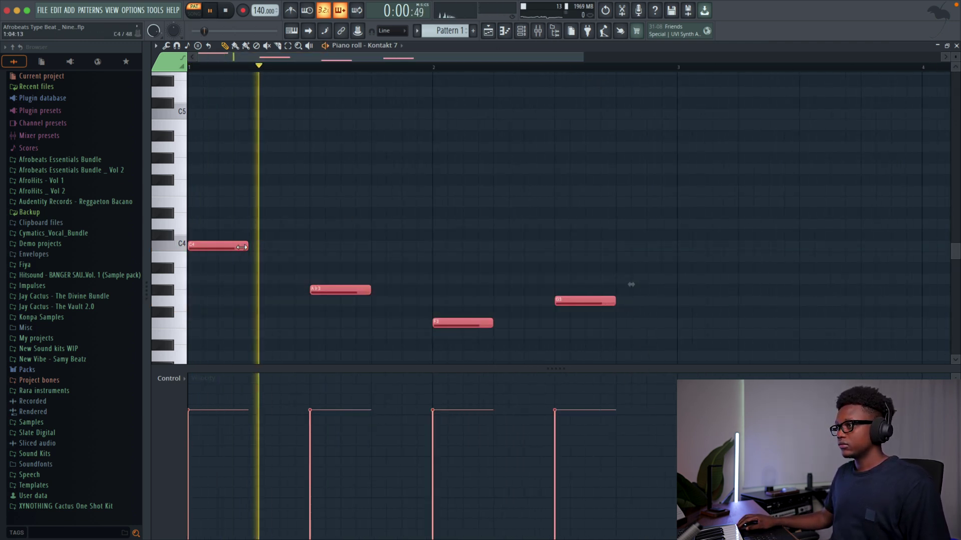
{"action": "scroll", "coordinate": [595, 247], "scroll_direction": "down", "scroll_amount": 1}
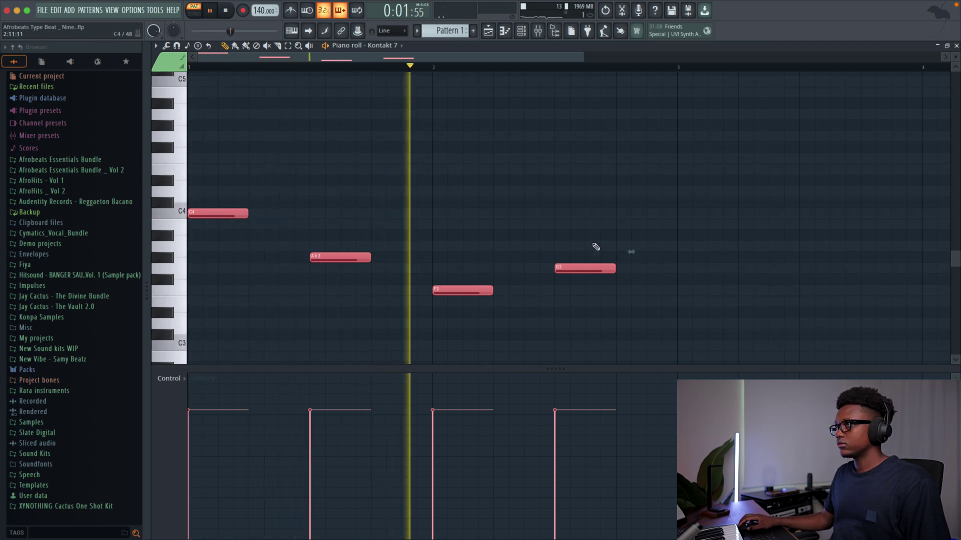
{"action": "key", "text": "space"}
Step: Set the tempo to 100 BPM and build the first chord with E5 and A5
{"action": "right_click", "coordinate": [263, 15]}
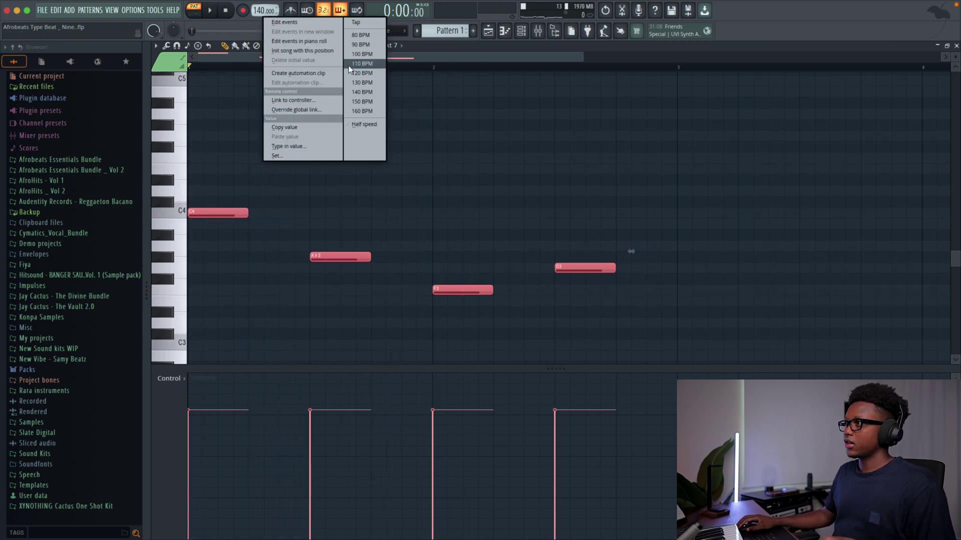
{"action": "left_click", "coordinate": [363, 56]}
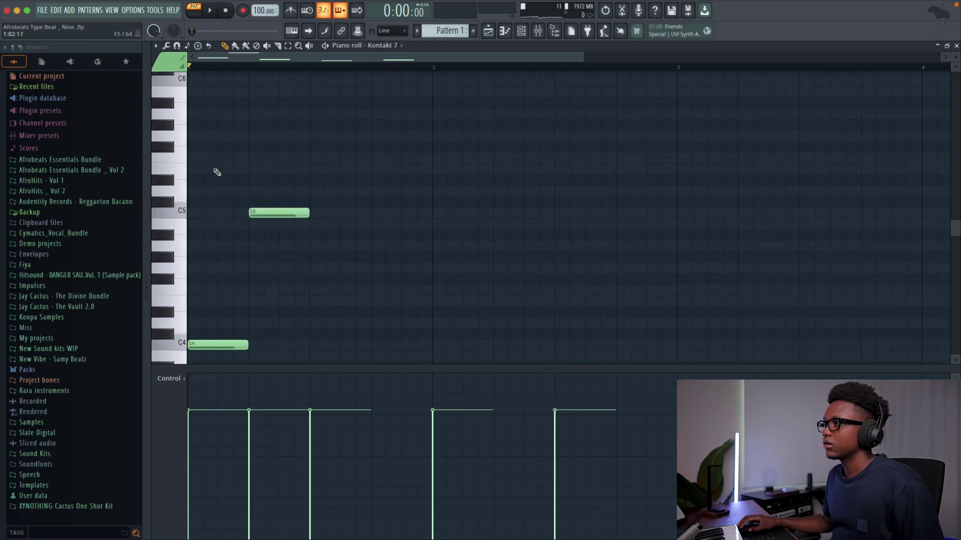
{"action": "left_click_drag", "start_coordinate": [257, 159], "coordinate": [256, 178]}
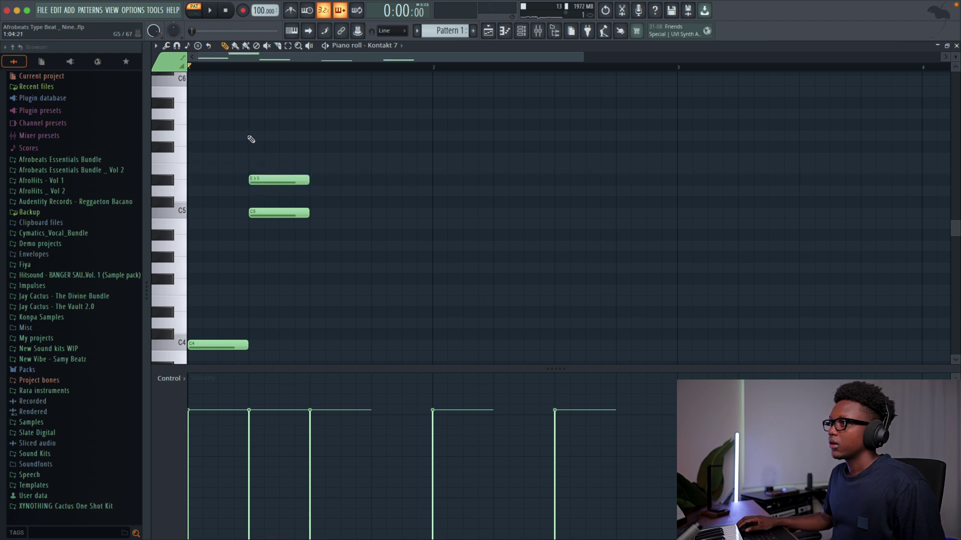
{"action": "left_click", "coordinate": [251, 136]}
{"action": "left_click_drag", "start_coordinate": [255, 115], "coordinate": [324, 174]}
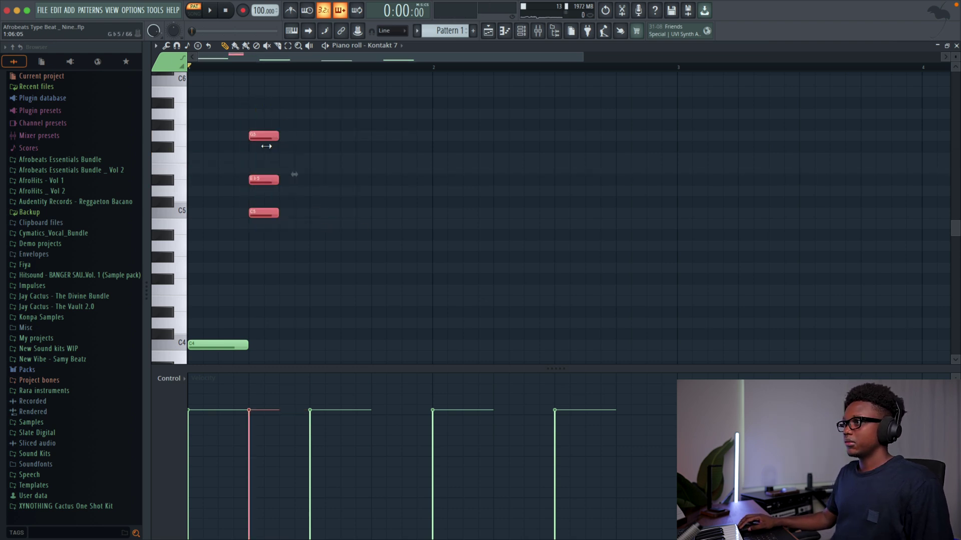
{"action": "key", "text": "space"}
{"action": "scroll", "coordinate": [311, 188], "scroll_direction": "down", "scroll_amount": 4}
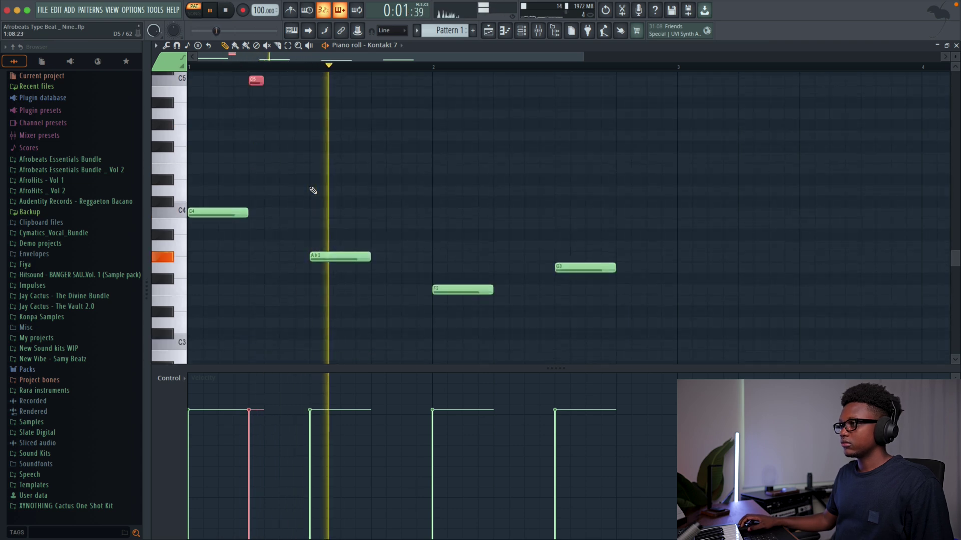
{"action": "key", "text": "space"}
{"action": "scroll", "coordinate": [347, 209], "scroll_direction": "up", "scroll_amount": 3}
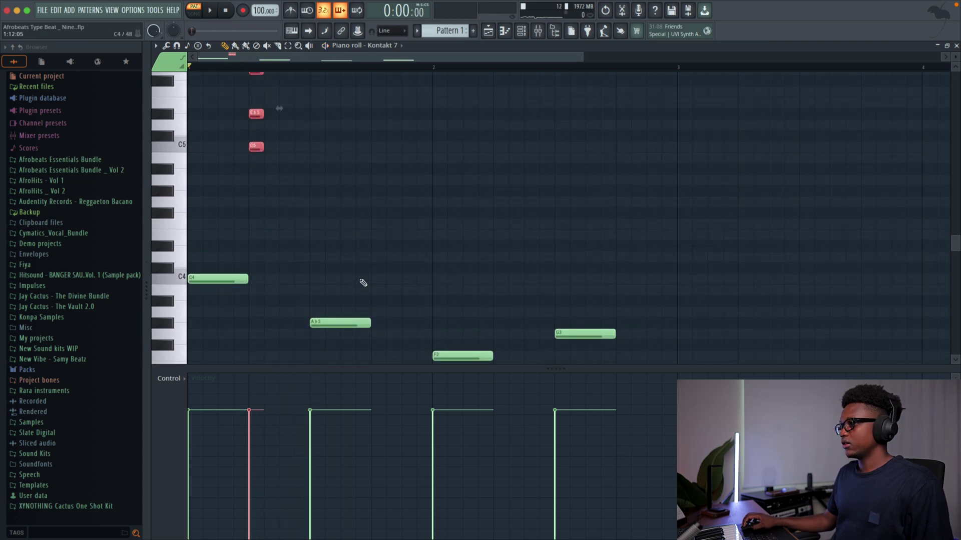
Step: Build the second chord from A#4, Eb5 and C5, and shorten the A#3 bass note
{"action": "left_click", "coordinate": [360, 201]}
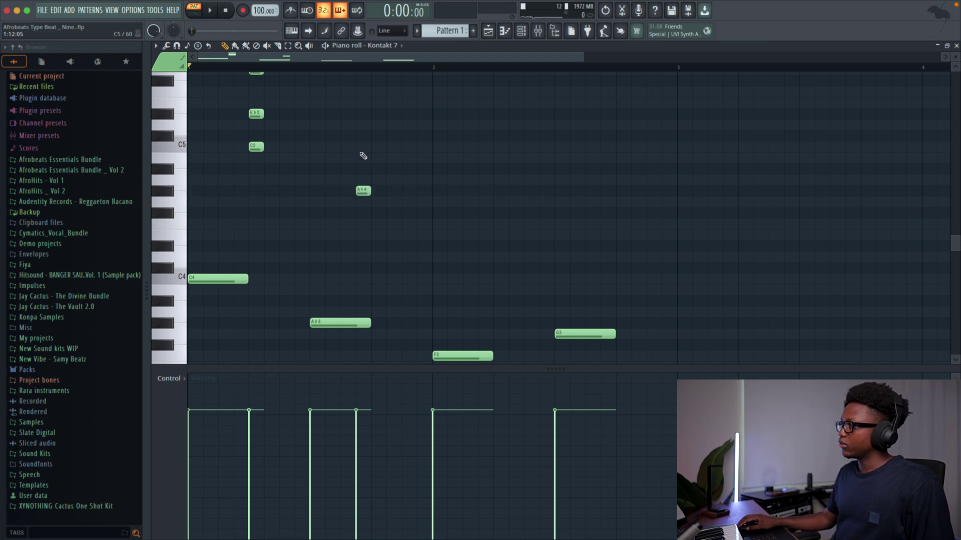
{"action": "left_click", "coordinate": [360, 113]}
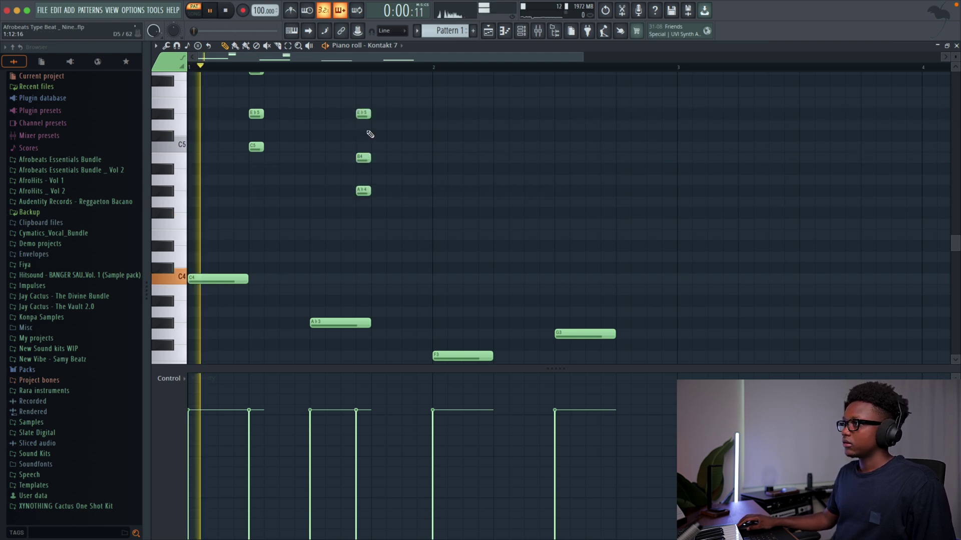
{"action": "key", "text": "space"}
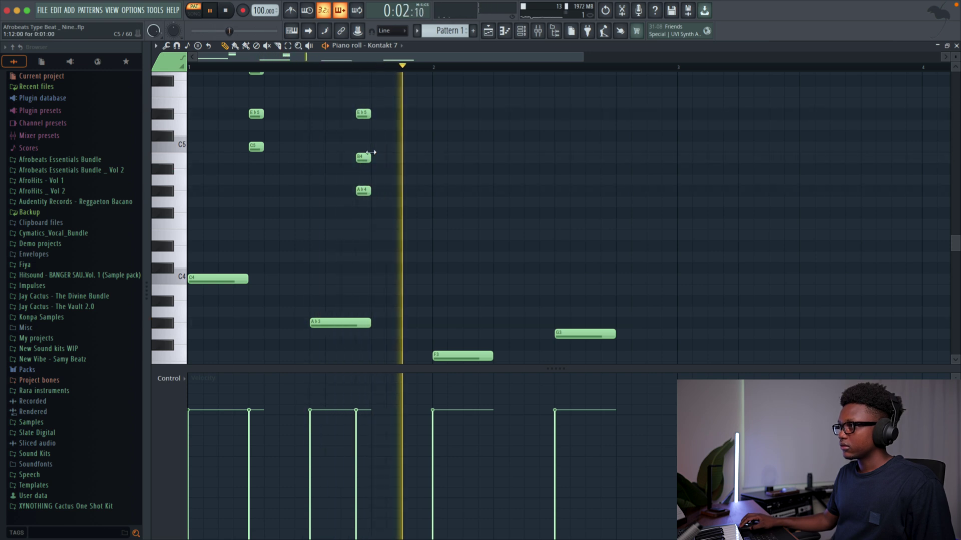
{"action": "left_click_drag", "start_coordinate": [365, 156], "coordinate": [364, 146]}
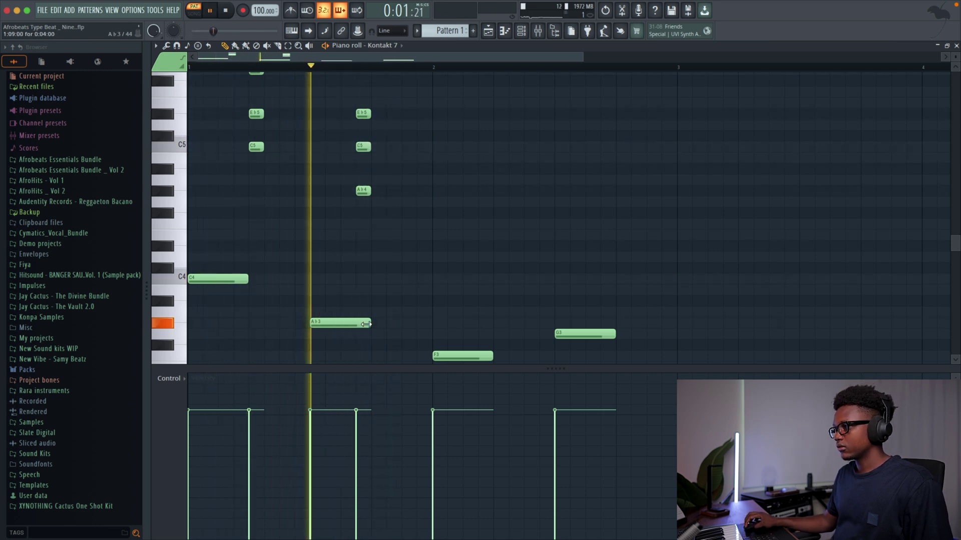
{"action": "left_click_drag", "start_coordinate": [370, 323], "coordinate": [359, 322]}
{"action": "key", "text": "space"}
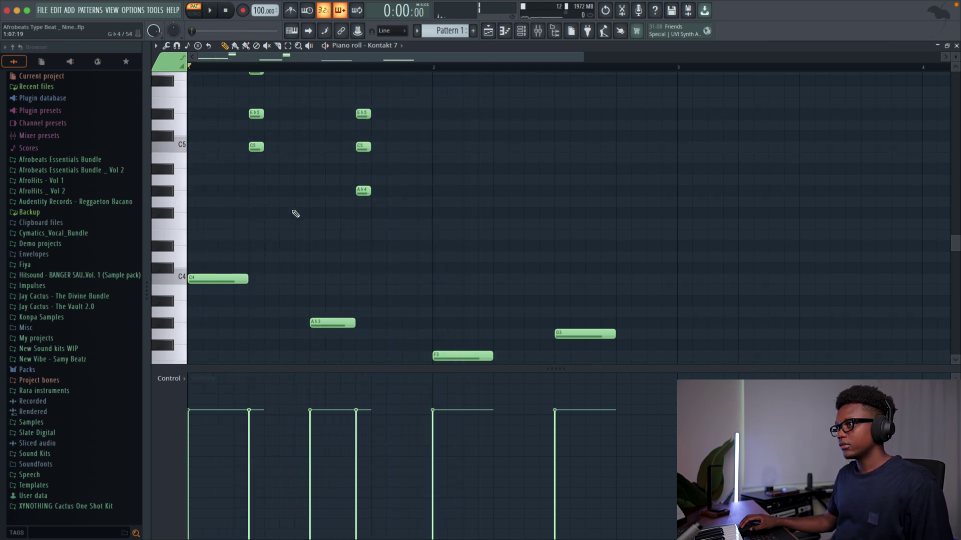
Step: Copy the second chord later in the bar, then duplicate it again near the last bass note
{"action": "left_click_drag", "start_coordinate": [322, 208], "coordinate": [251, 67]}
{"action": "left_click_drag", "start_coordinate": [253, 154], "coordinate": [485, 239]}
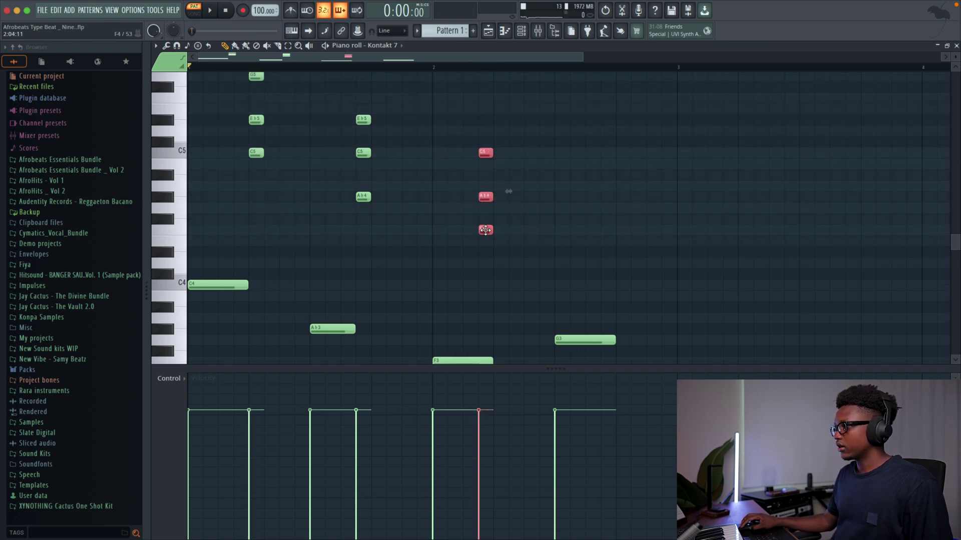
{"action": "left_click_drag", "start_coordinate": [486, 230], "coordinate": [501, 230]}
{"action": "key", "text": "space"}
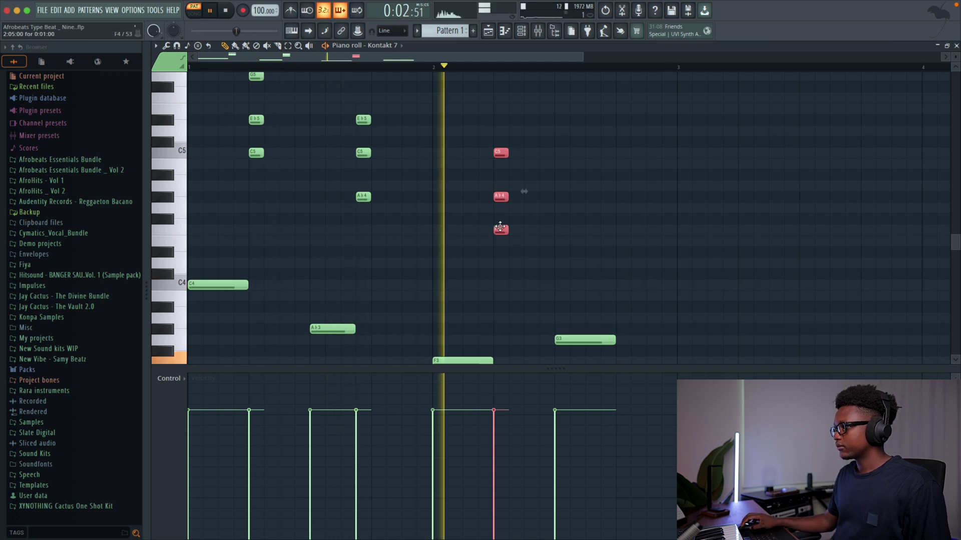
{"action": "key", "text": "space"}
{"action": "scroll", "coordinate": [525, 180], "scroll_direction": "down", "scroll_amount": 2}
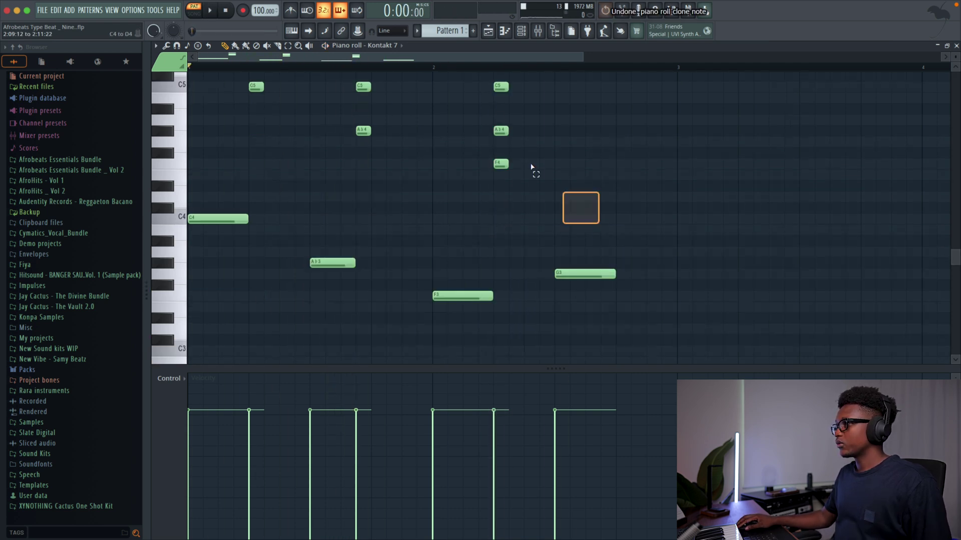
{"action": "mouse_move", "coordinate": [500, 193]}
{"action": "left_mouse_down"}
{"action": "mouse_move", "coordinate": [608, 195]}
{"action": "mouse_move", "coordinate": [607, 142]}
{"action": "left_mouse_up"}
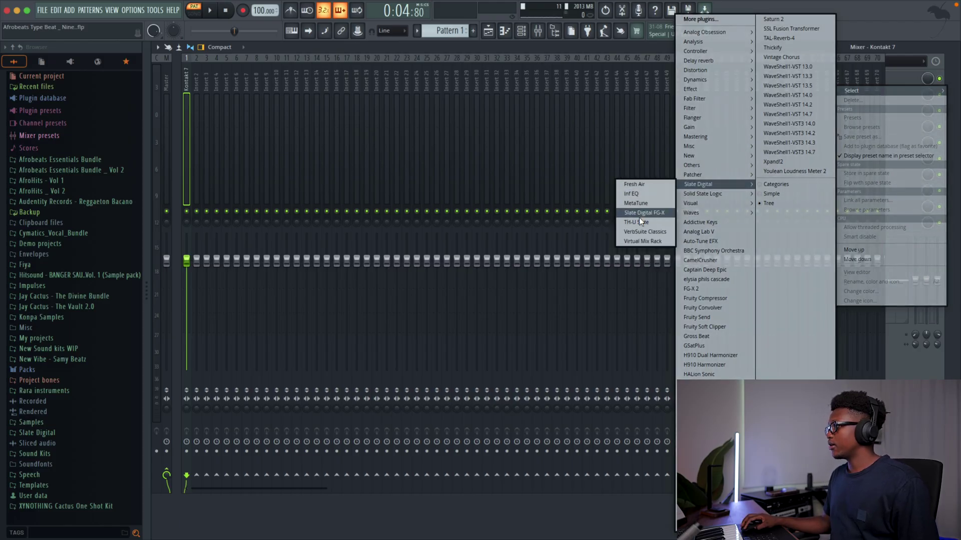
Step: Load TH-U Slate with the Squeaky clean SC preset and set the Kontakt fader to 80%
{"action": "left_click", "coordinate": [642, 222]}
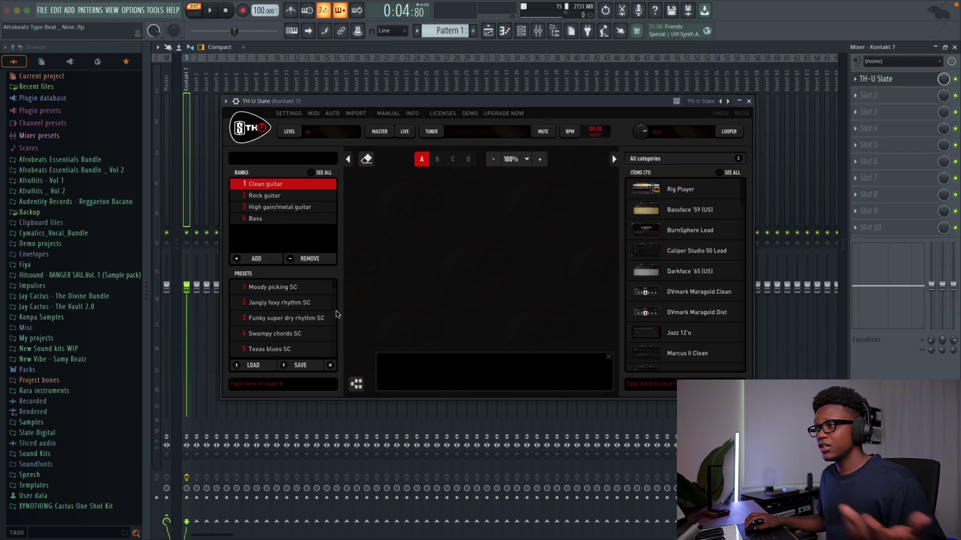
{"action": "scroll", "coordinate": [289, 343], "scroll_direction": "down", "scroll_amount": 1}
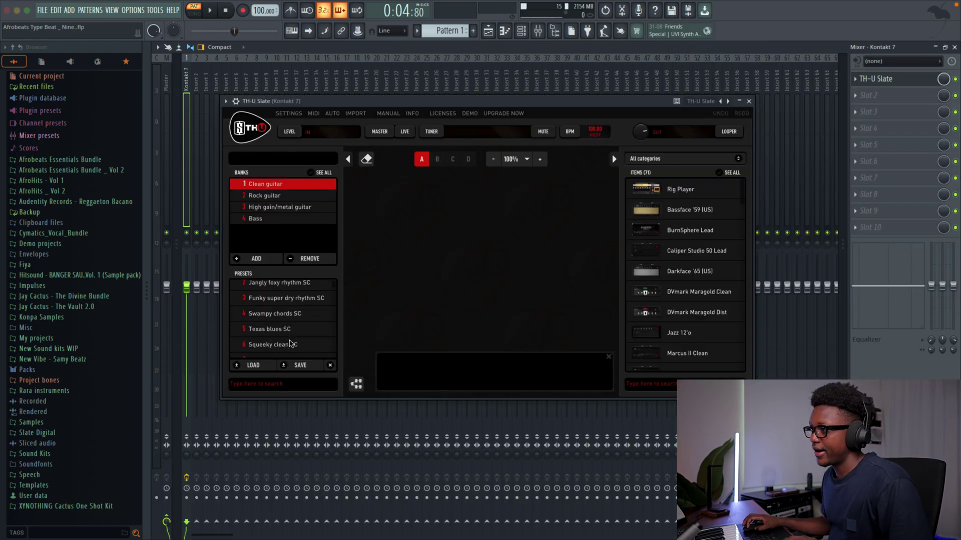
{"action": "scroll", "coordinate": [300, 338], "scroll_direction": "down", "scroll_amount": 1}
{"action": "scroll", "coordinate": [331, 329], "scroll_direction": "down", "scroll_amount": 1}
{"action": "left_click", "coordinate": [263, 319]}
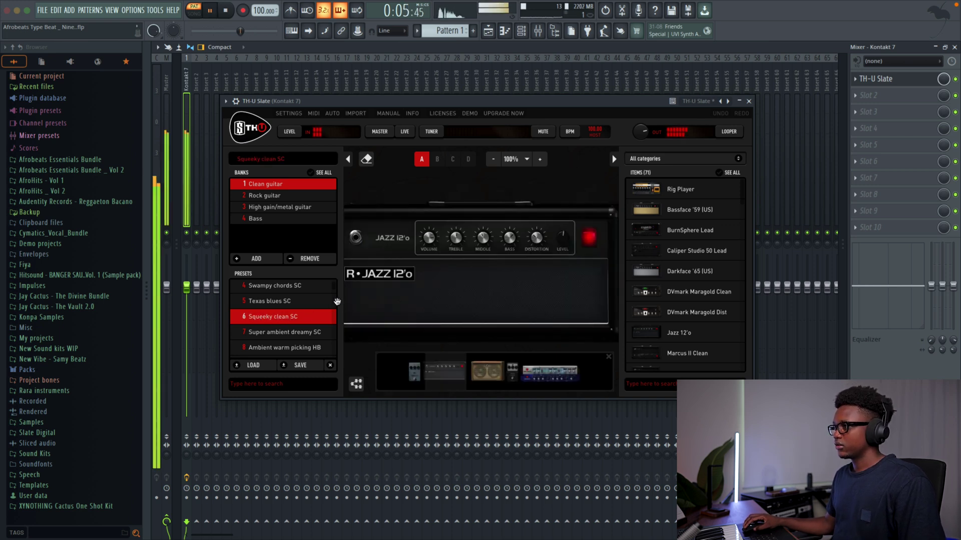
{"action": "left_click_drag", "start_coordinate": [187, 287], "coordinate": [186, 313]}
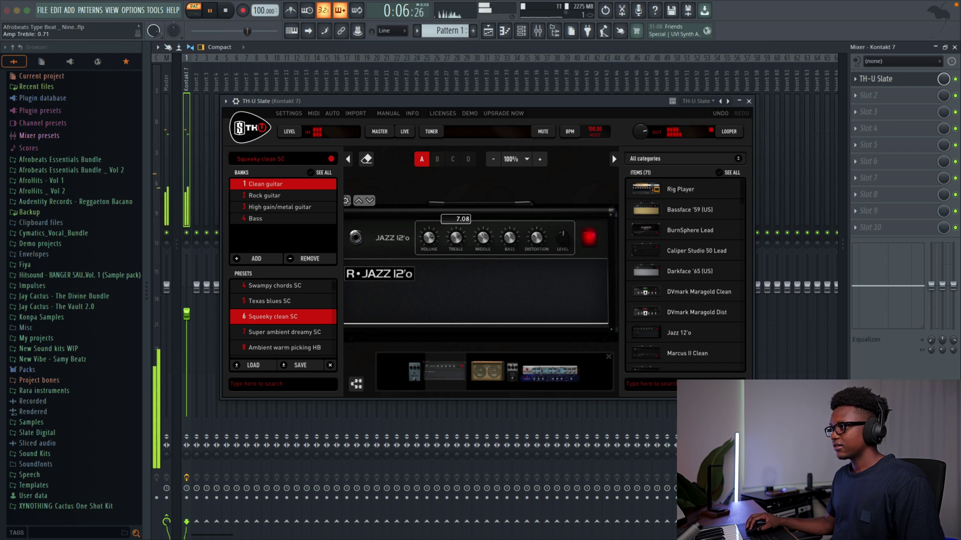
{"action": "key", "text": "space"}
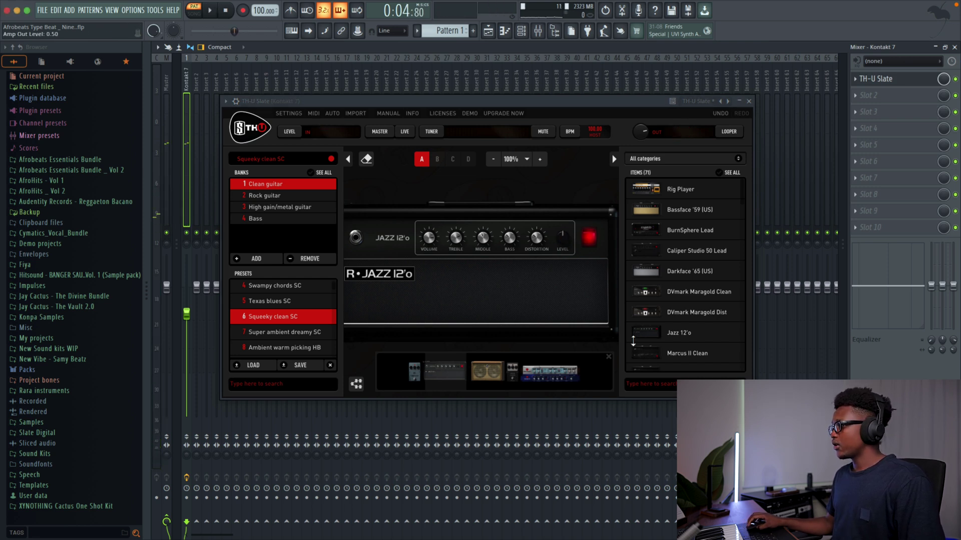
{"action": "scroll", "coordinate": [558, 289], "scroll_direction": "right", "scroll_amount": 5}
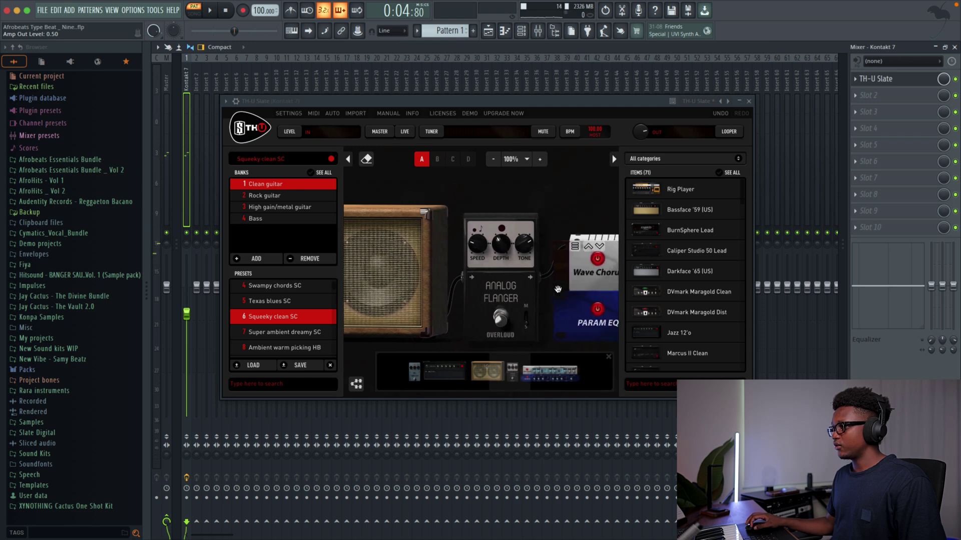
{"action": "scroll", "coordinate": [558, 289], "scroll_direction": "right", "scroll_amount": 1}
Step: Place D-Reverb after the flanger, raise its WET and COLOR, and close TH-U Slate
{"action": "left_click", "coordinate": [673, 386]}
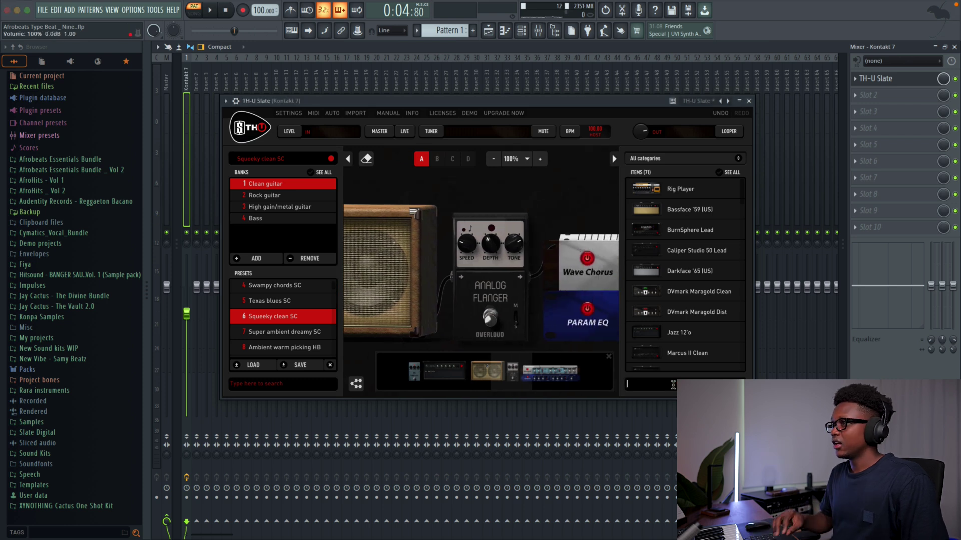
{"action": "type", "text": "reve"}
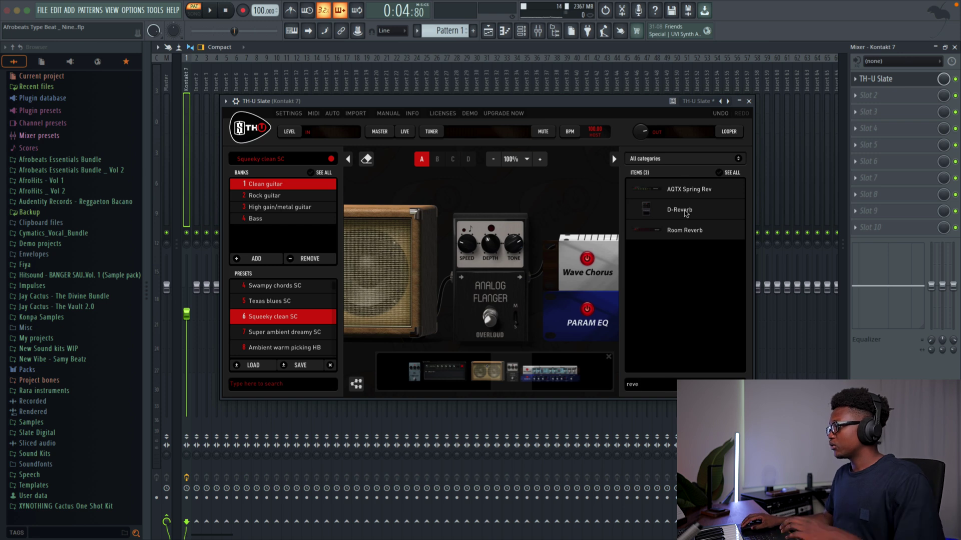
{"action": "left_click_drag", "start_coordinate": [696, 214], "coordinate": [568, 261]}
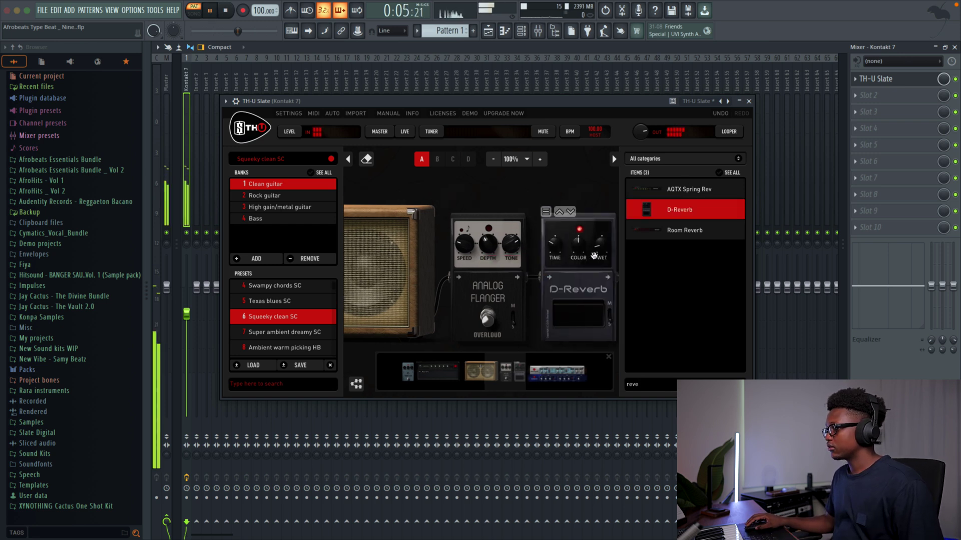
{"action": "left_click_drag", "start_coordinate": [601, 245], "coordinate": [600, 254]}
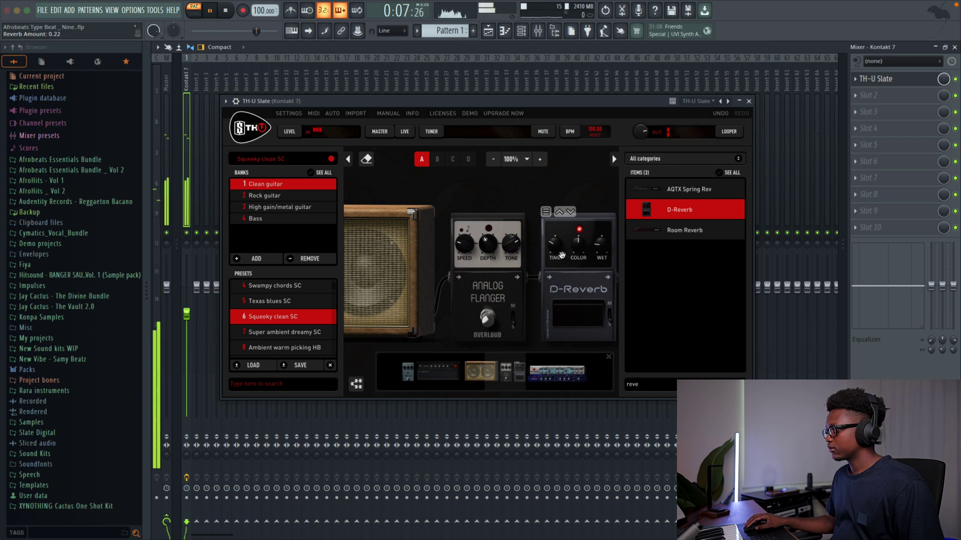
{"action": "left_click_drag", "start_coordinate": [579, 241], "coordinate": [579, 248]}
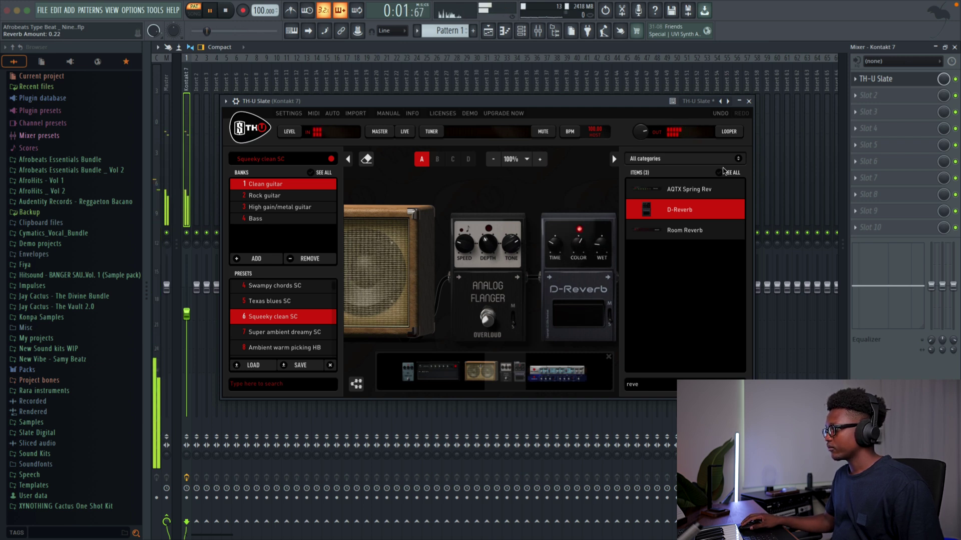
{"action": "left_click", "coordinate": [748, 100]}
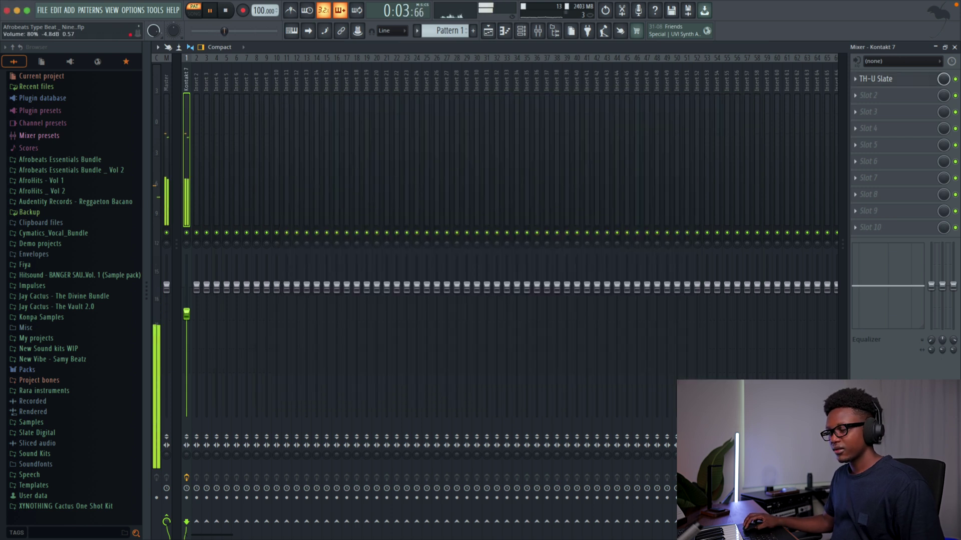
Step: Load Fruity Delay 3 in insert slot 2, using Ping Pong mode with lower feedback
{"action": "key", "text": "space"}
{"action": "left_click", "coordinate": [854, 97]}
{"action": "mouse_move", "coordinate": [706, 41]}
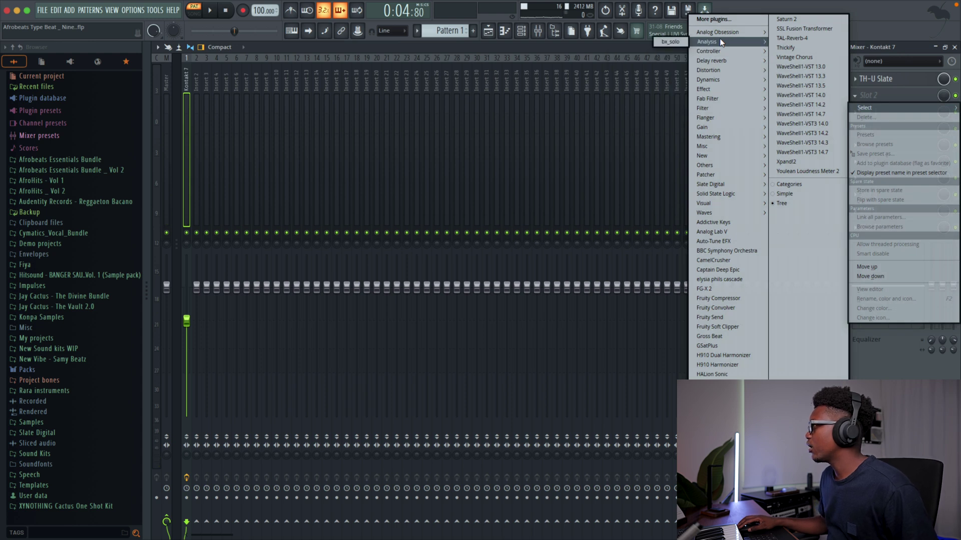
{"action": "mouse_move", "coordinate": [711, 60]}
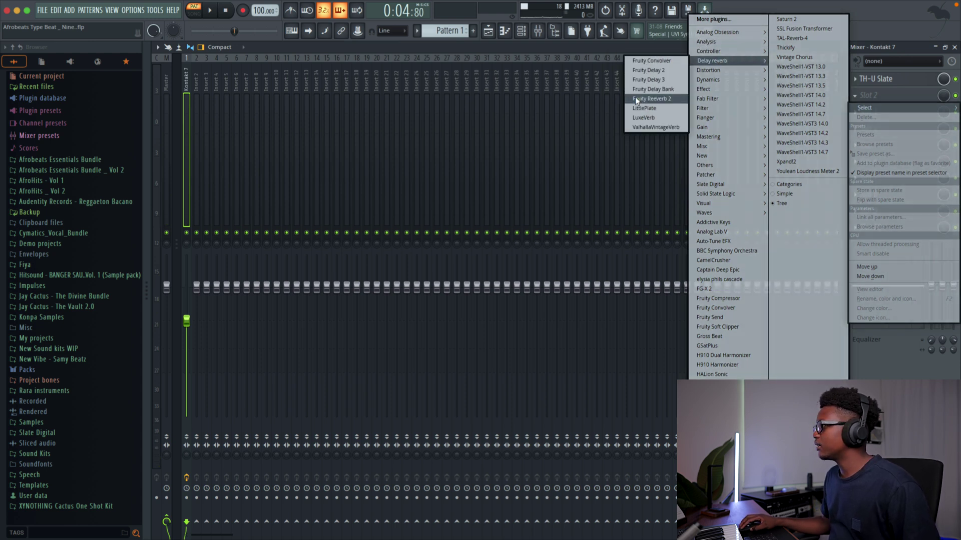
{"action": "left_click", "coordinate": [649, 78]}
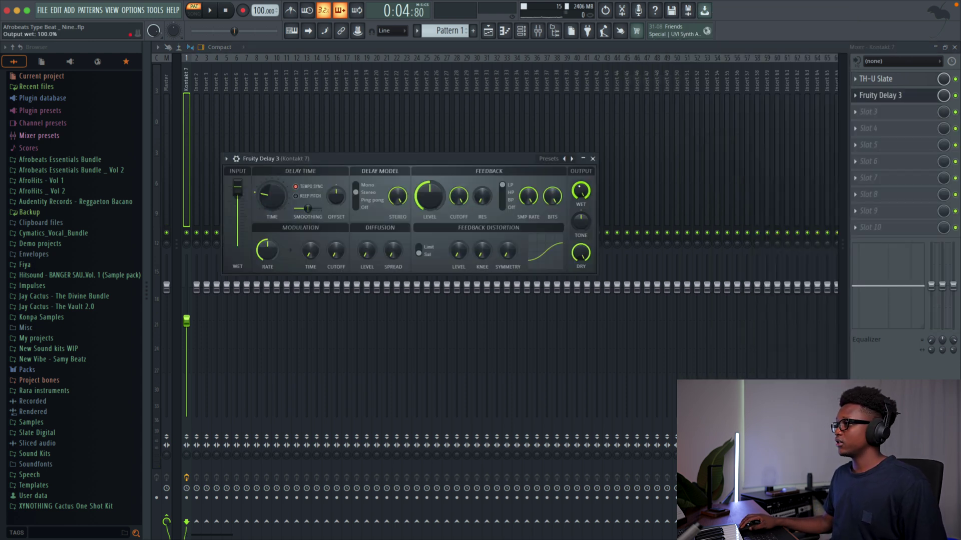
{"action": "left_click", "coordinate": [360, 204]}
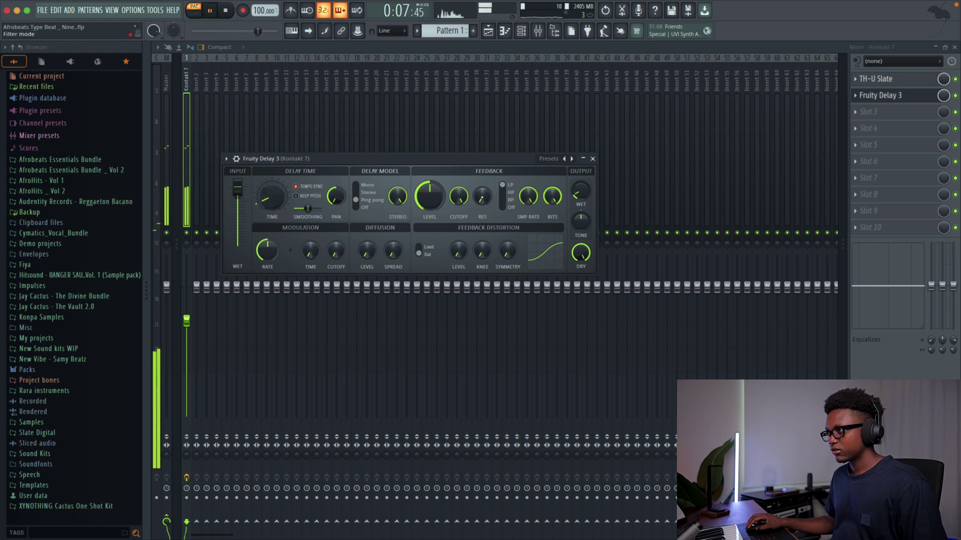
{"action": "left_click_drag", "start_coordinate": [429, 197], "coordinate": [428, 210]}
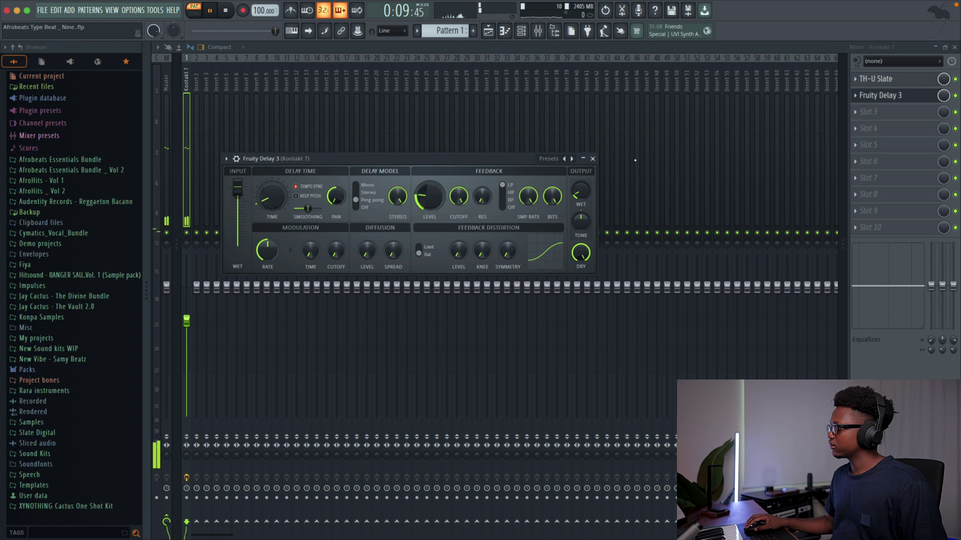
Step: Close Fruity Delay 3 and the Mixer, and open the Channel rack's instrument list
{"action": "left_click", "coordinate": [593, 158]}
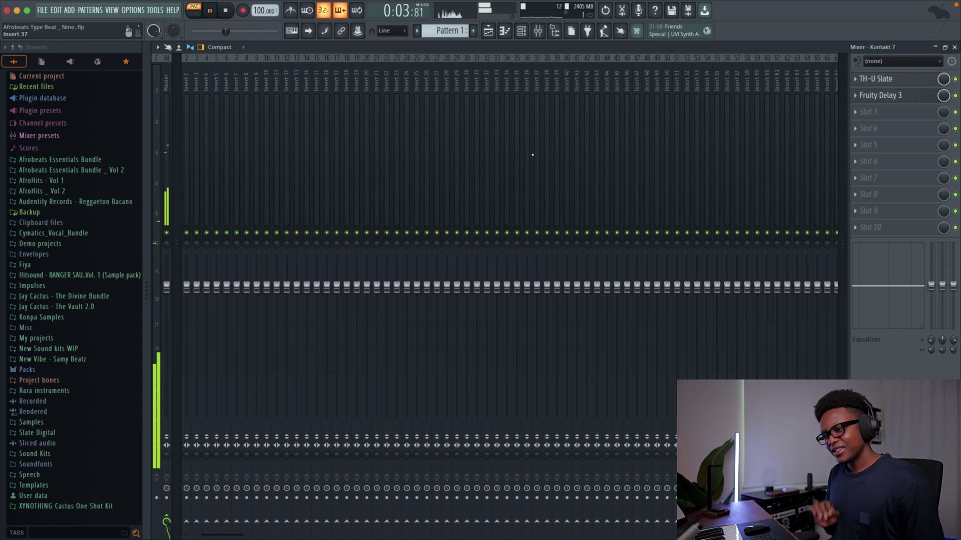
{"action": "left_click", "coordinate": [955, 47]}
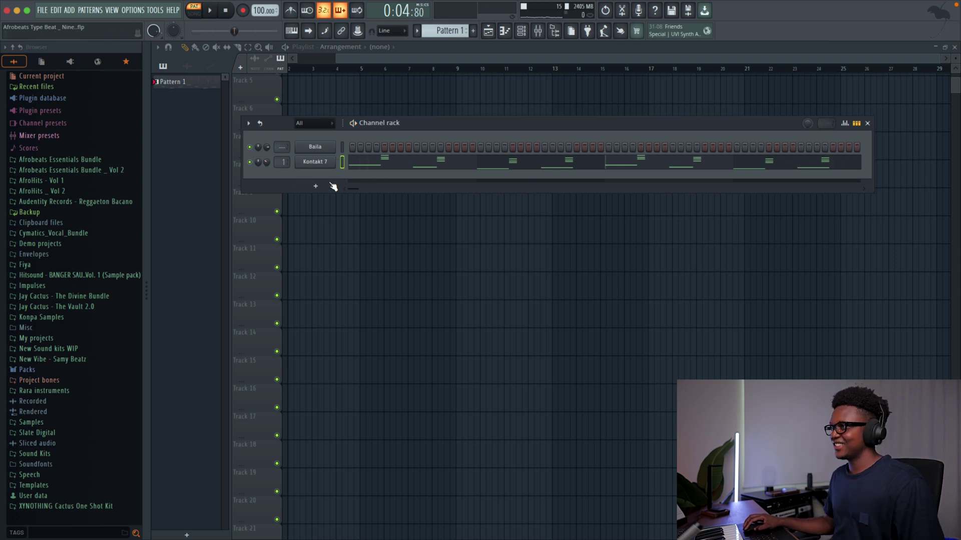
{"action": "left_click", "coordinate": [317, 186]}
{"action": "mouse_move", "coordinate": [326, 89]}
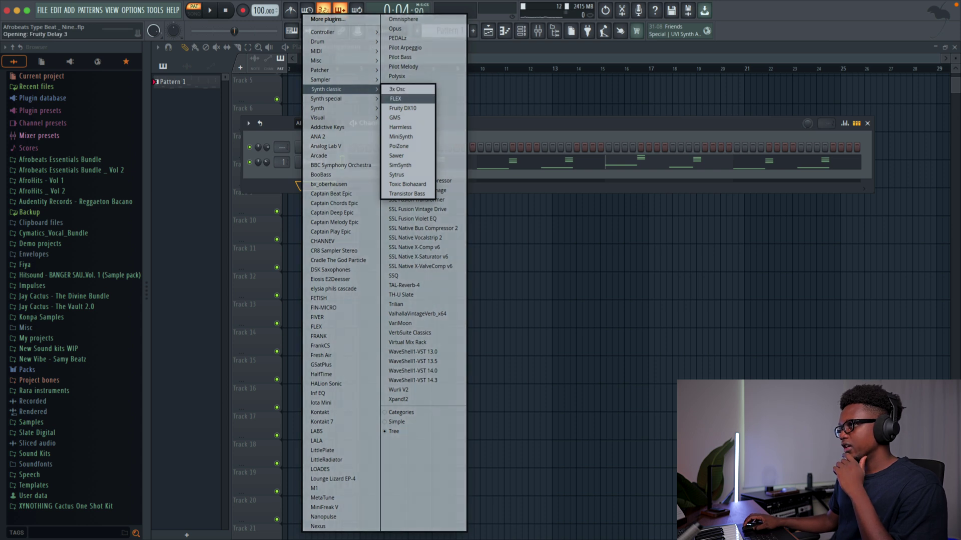
Step: Add FLEX with the All Strings Sustain preset as the third channel
{"action": "left_click", "coordinate": [395, 100]}
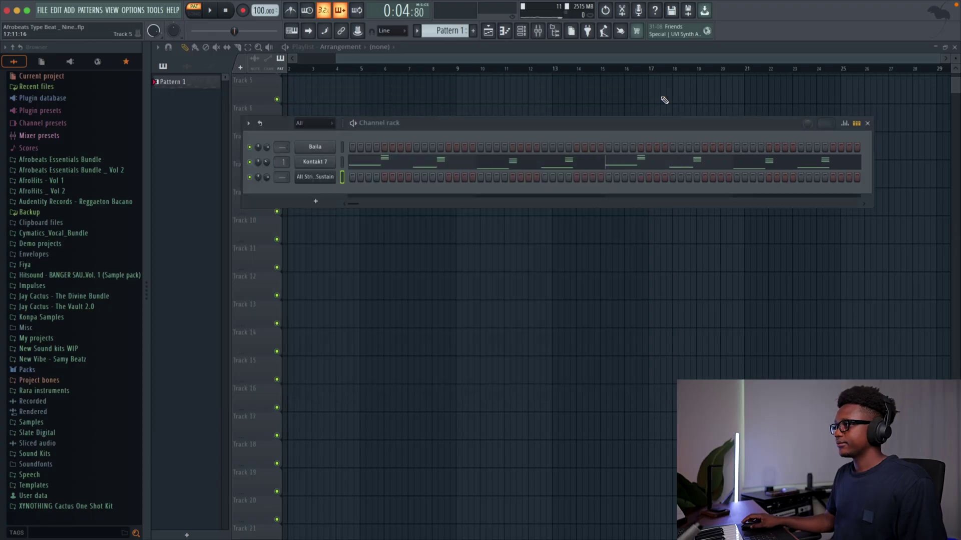
Step: Copy the upper chord notes from the Kontakt 7 piano roll
{"action": "right_click", "coordinate": [330, 186]}
{"action": "left_click", "coordinate": [355, 175]}
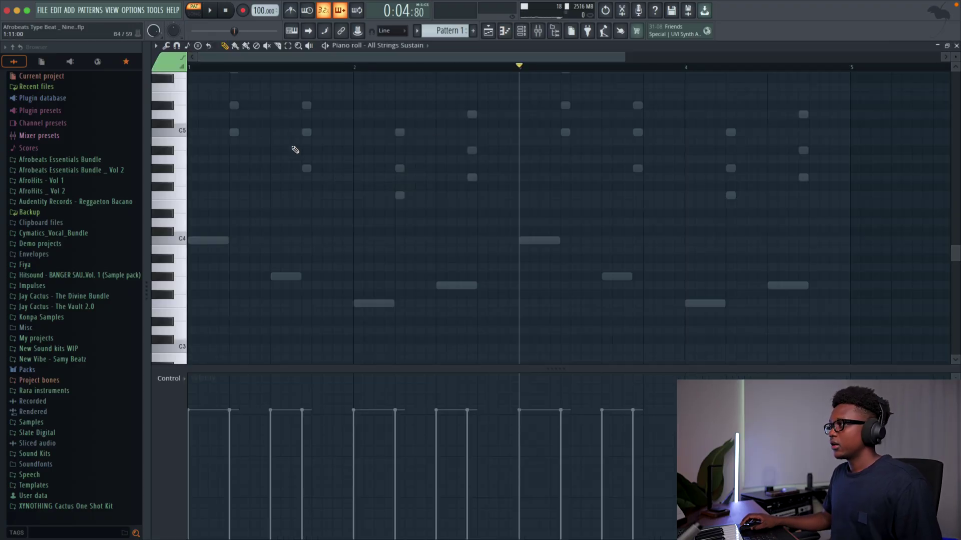
{"action": "left_click", "coordinate": [955, 46]}
{"action": "left_click", "coordinate": [387, 166]}
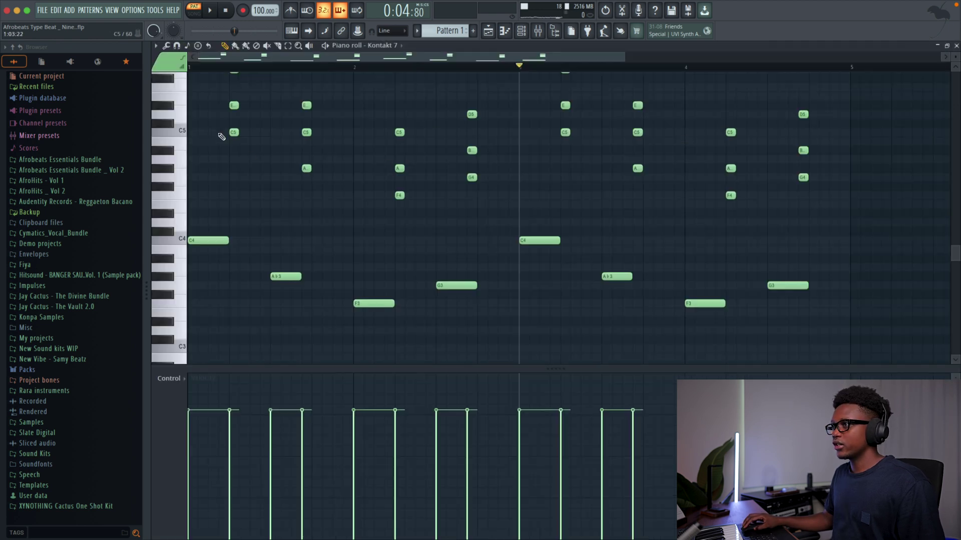
{"action": "left_click_drag", "start_coordinate": [170, 173], "coordinate": [195, 91]}
{"action": "scroll", "coordinate": [209, 131], "scroll_direction": "up", "scroll_amount": 2}
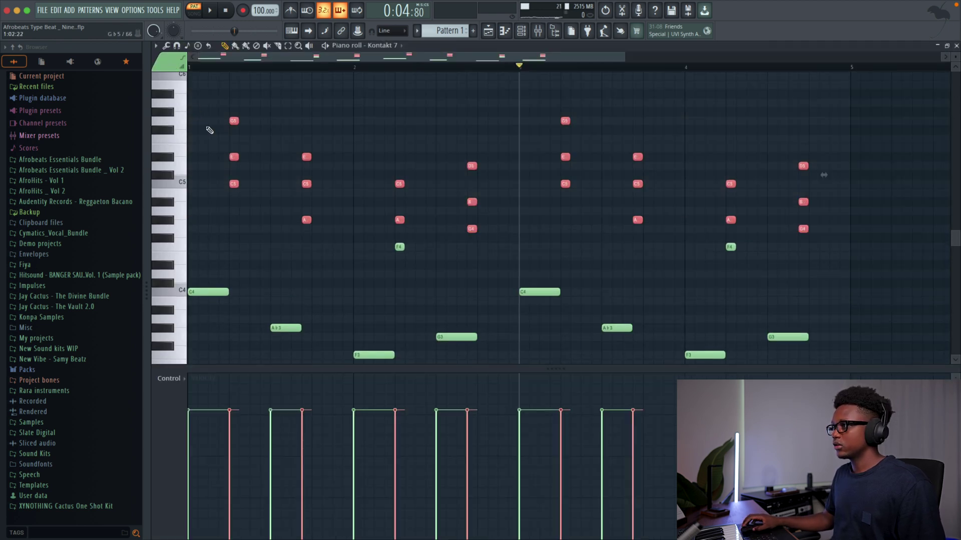
{"action": "scroll", "coordinate": [199, 84], "scroll_direction": "up", "scroll_amount": 2}
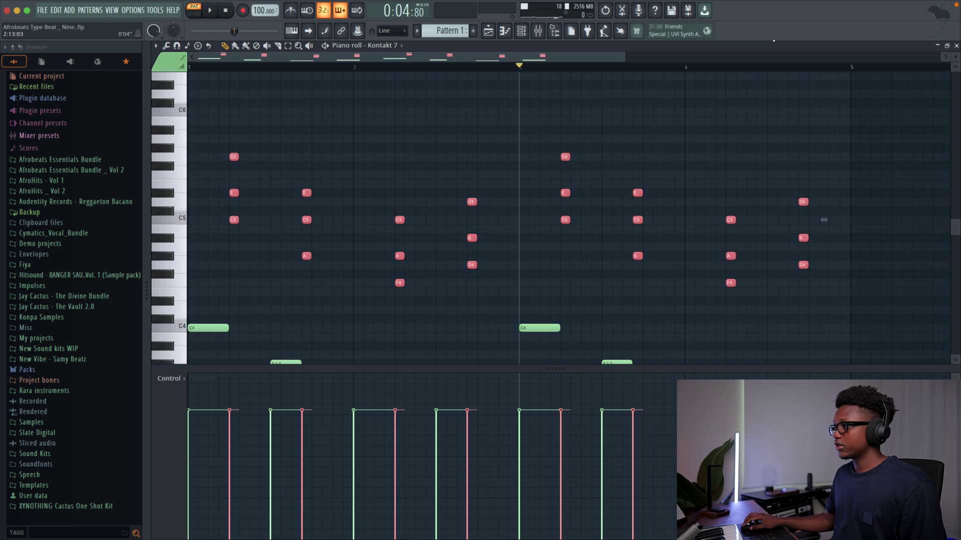
{"action": "key", "text": "F7"}
Step: In All Strings Sustain, move the pasted chords to the pattern start and nudge the later chords
{"action": "right_click", "coordinate": [320, 177]}
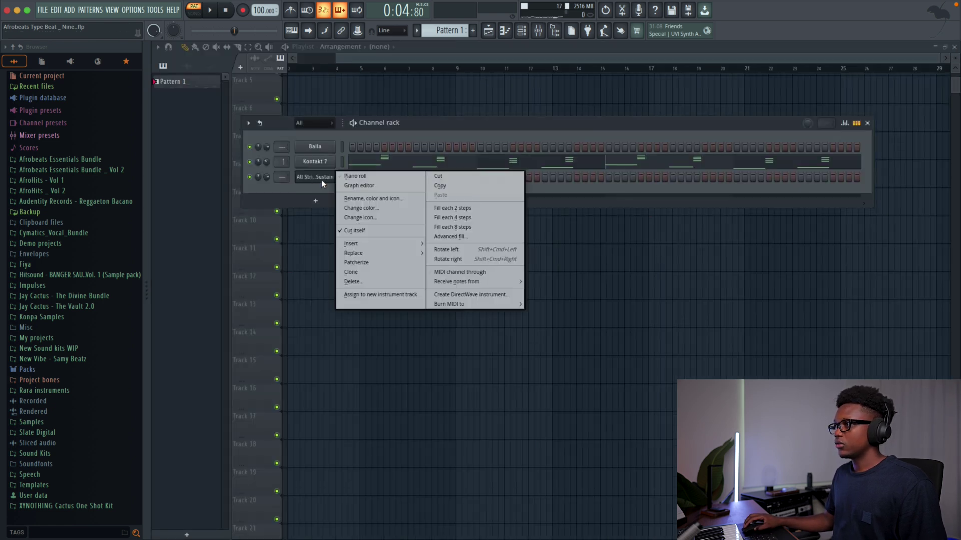
{"action": "left_click", "coordinate": [354, 176]}
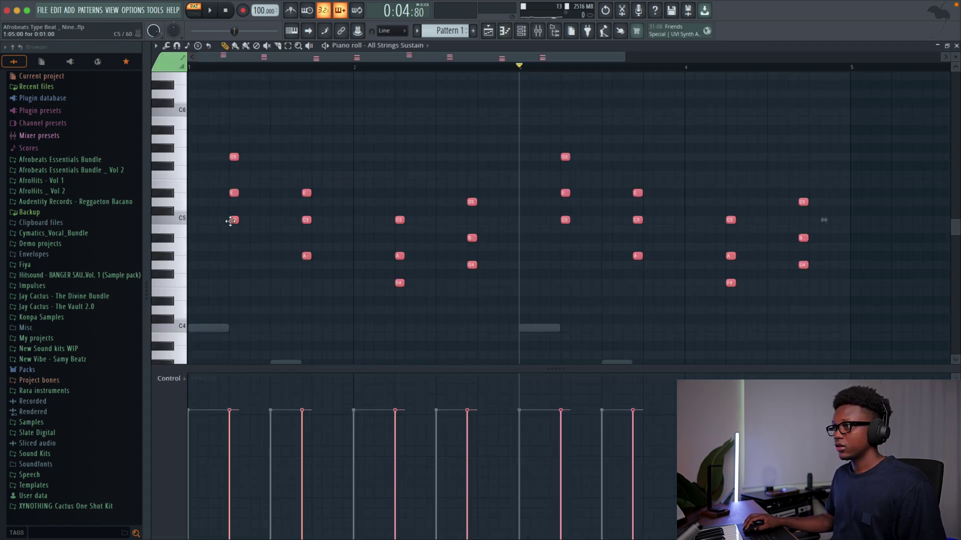
{"action": "left_click_drag", "start_coordinate": [235, 219], "coordinate": [133, 228]}
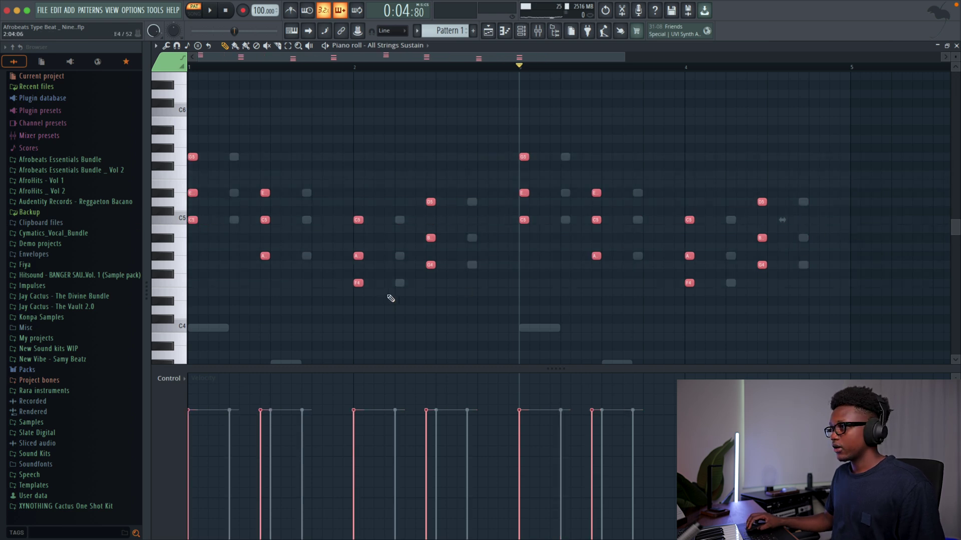
{"action": "left_click", "coordinate": [286, 235]}
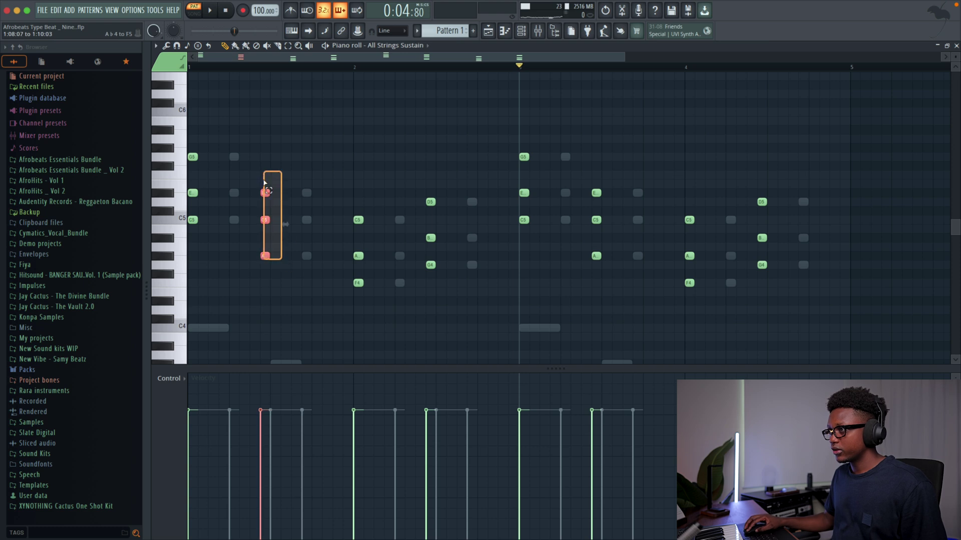
{"action": "left_click_drag", "start_coordinate": [474, 287], "coordinate": [425, 197]}
{"action": "left_click_drag", "start_coordinate": [585, 162], "coordinate": [619, 278]}
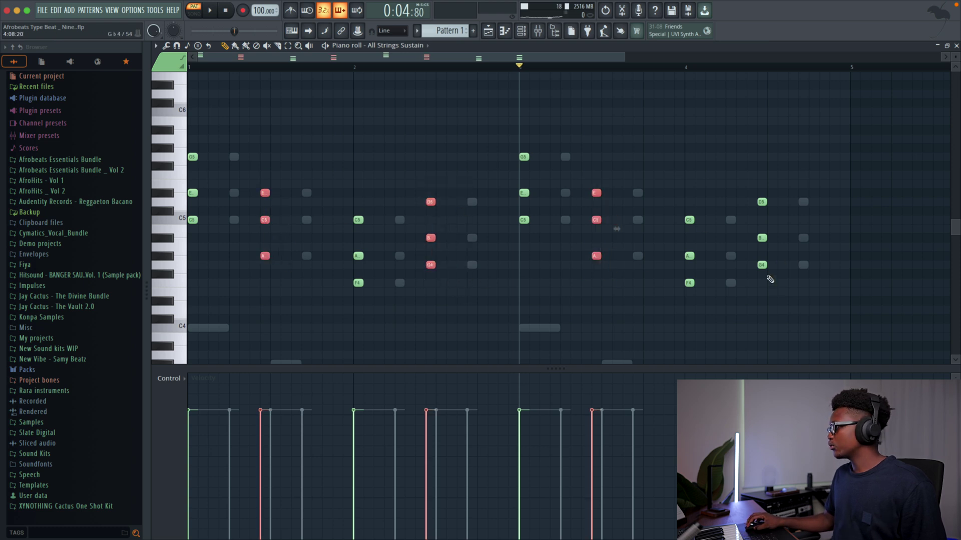
{"action": "left_click_drag", "start_coordinate": [599, 193], "coordinate": [606, 193]}
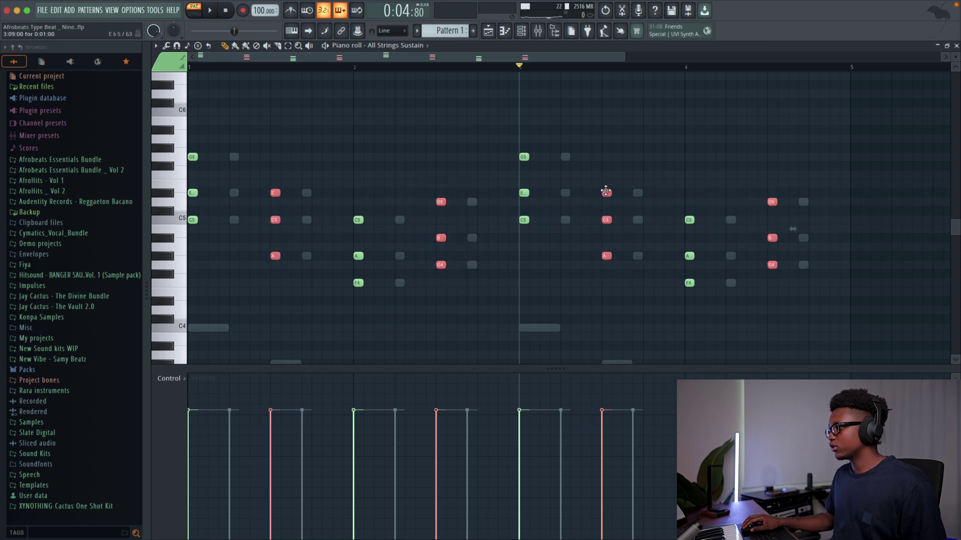
Step: Make the string notes legato and delete the extra C5 note at the end
{"action": "left_click", "coordinate": [755, 240]}
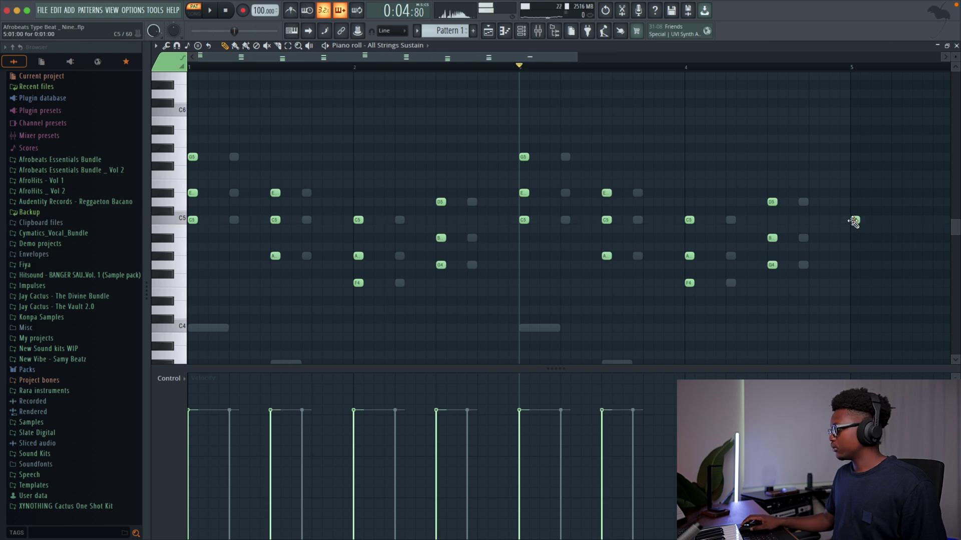
{"action": "key", "text": "ctrl+l"}
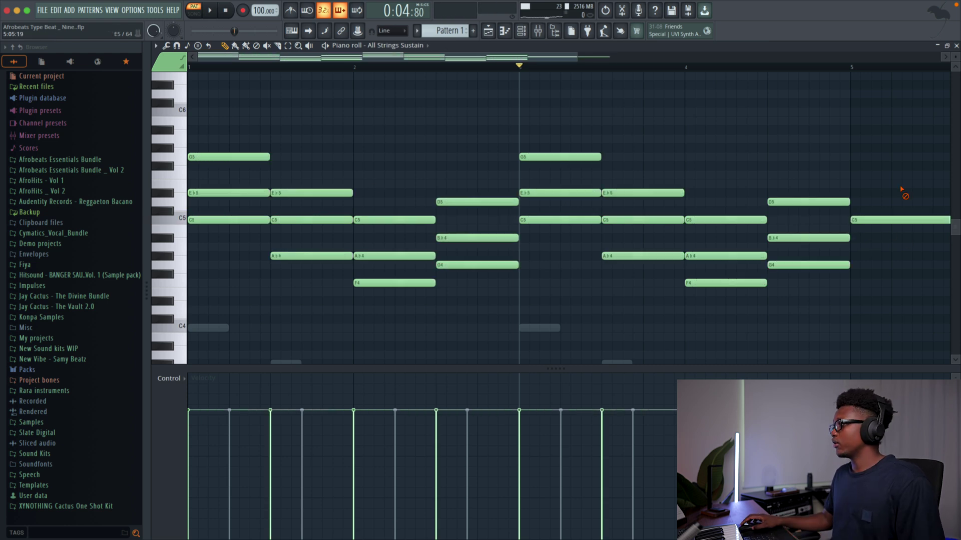
{"action": "right_click", "coordinate": [901, 220]}
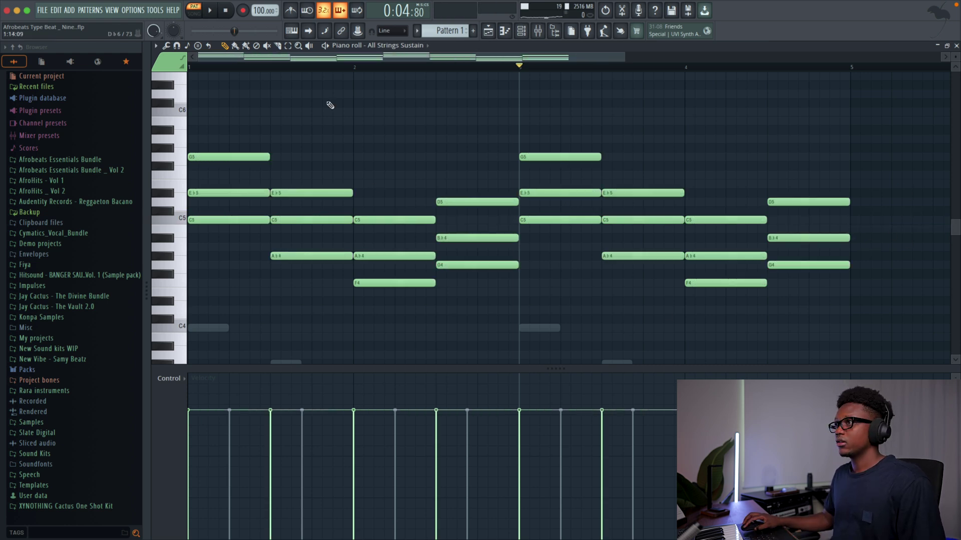
{"action": "left_click", "coordinate": [954, 47]}
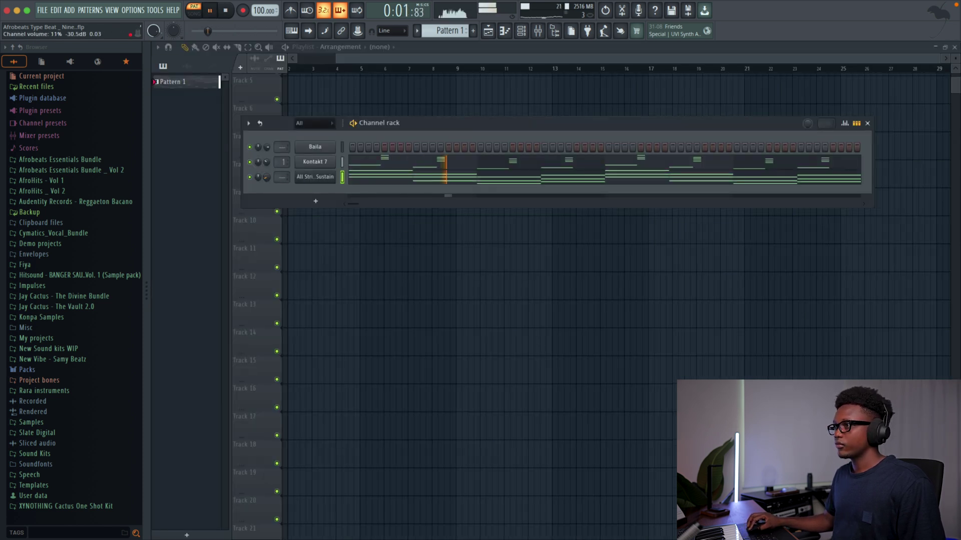
Step: Lower the strings volume, add Gwo Vant Bass from Fiya > Bonus, and show its envelope
{"action": "left_click_drag", "start_coordinate": [267, 177], "coordinate": [268, 185]}
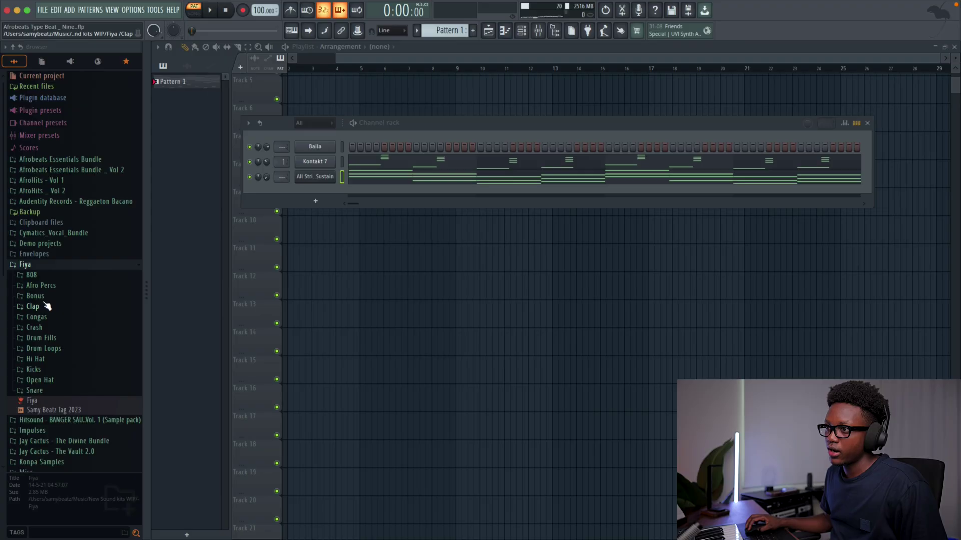
{"action": "left_click", "coordinate": [35, 296]}
{"action": "left_click_drag", "start_coordinate": [54, 316], "coordinate": [324, 194]}
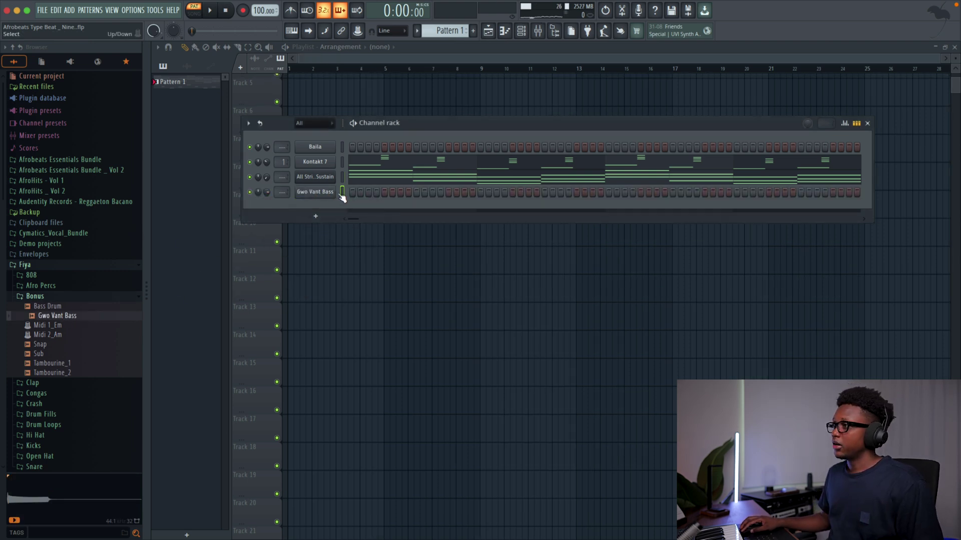
{"action": "left_click", "coordinate": [322, 196]}
{"action": "left_click", "coordinate": [203, 125]}
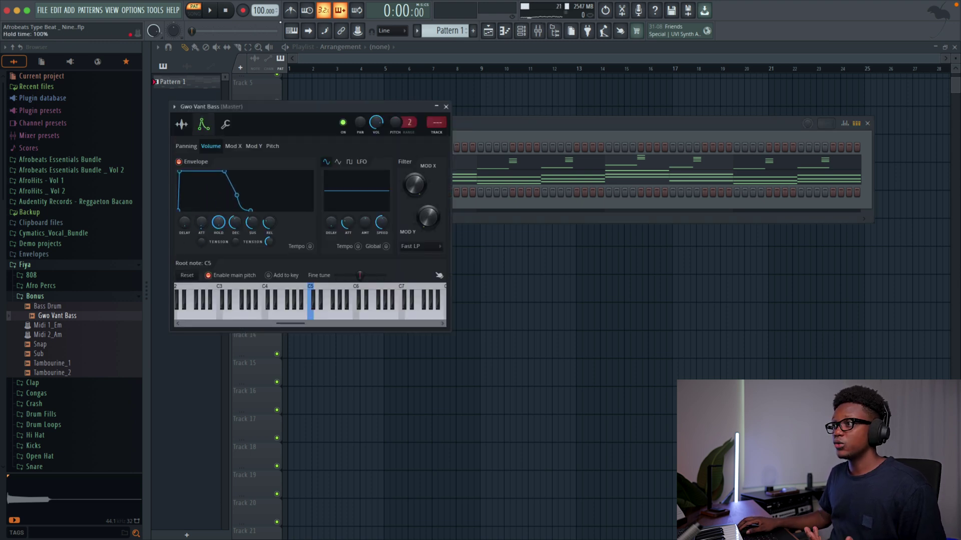
Step: Switch the piano roll to Gwo Vant Bass and transpose its notes up an octave
{"action": "key", "text": "F7"}
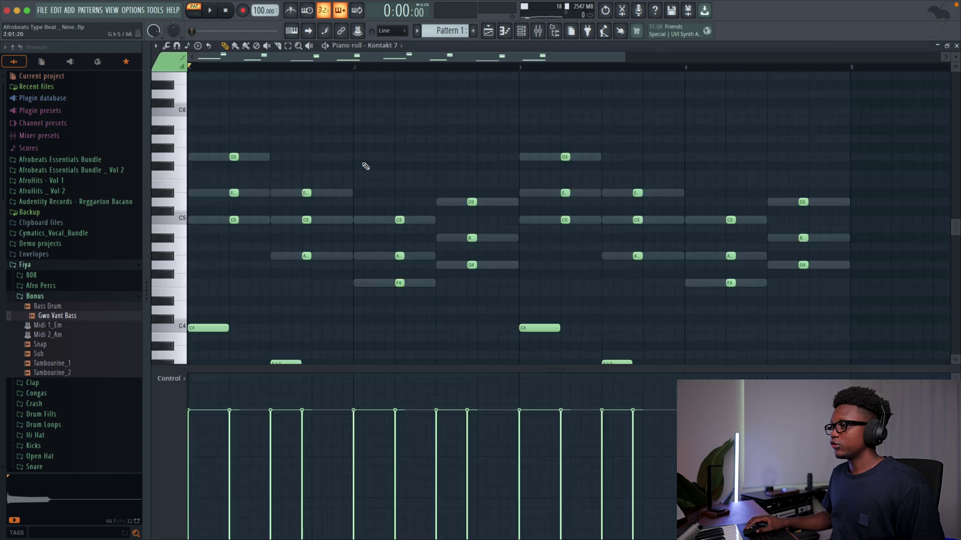
{"action": "scroll", "coordinate": [205, 233], "scroll_direction": "down", "scroll_amount": 5}
{"action": "left_click_drag", "start_coordinate": [173, 181], "coordinate": [203, 322]}
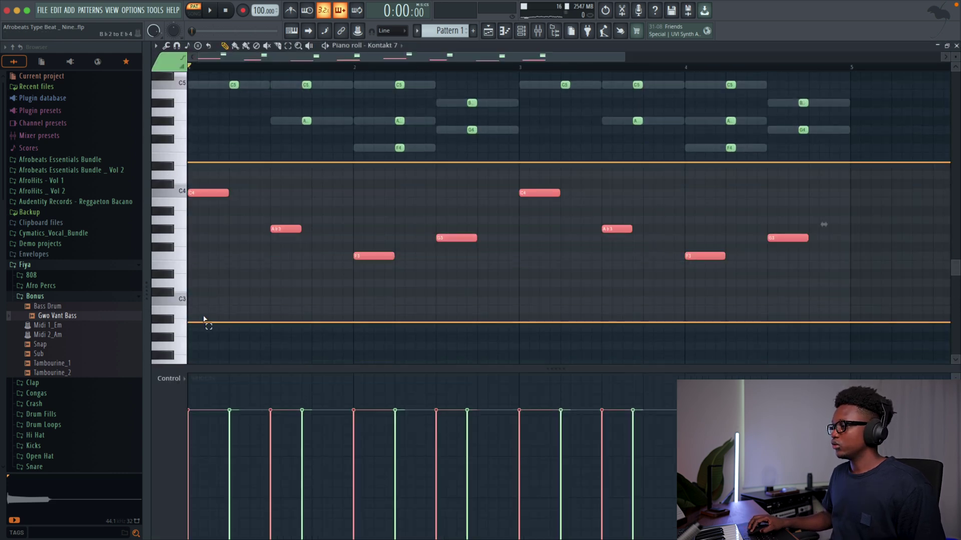
{"action": "left_click", "coordinate": [391, 45]}
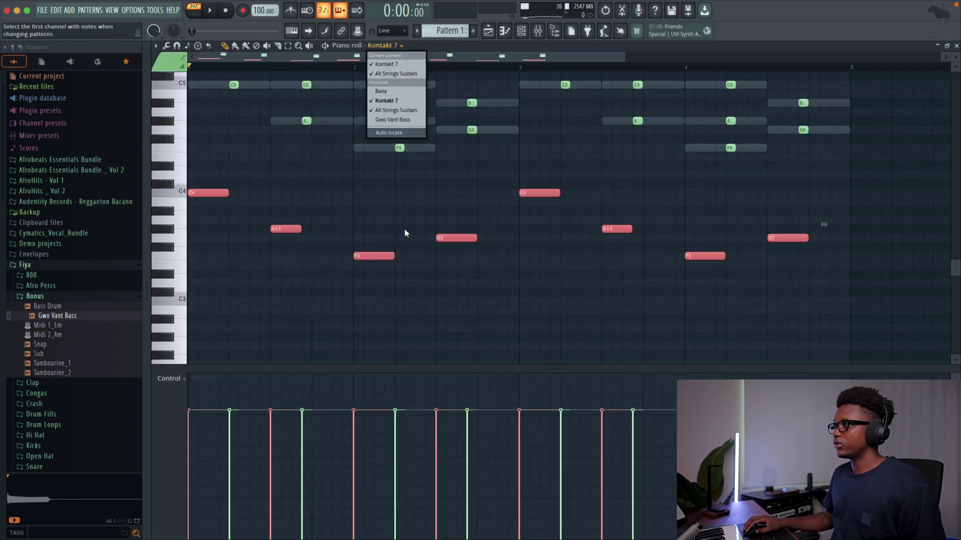
{"action": "left_click", "coordinate": [397, 118]}
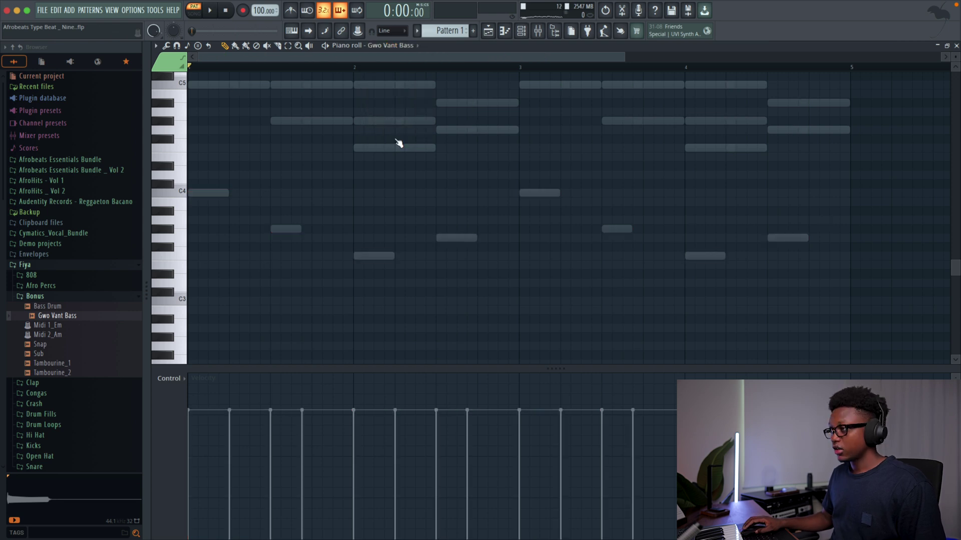
{"action": "key", "text": "ctrl+Up"}
{"action": "key", "text": "space"}
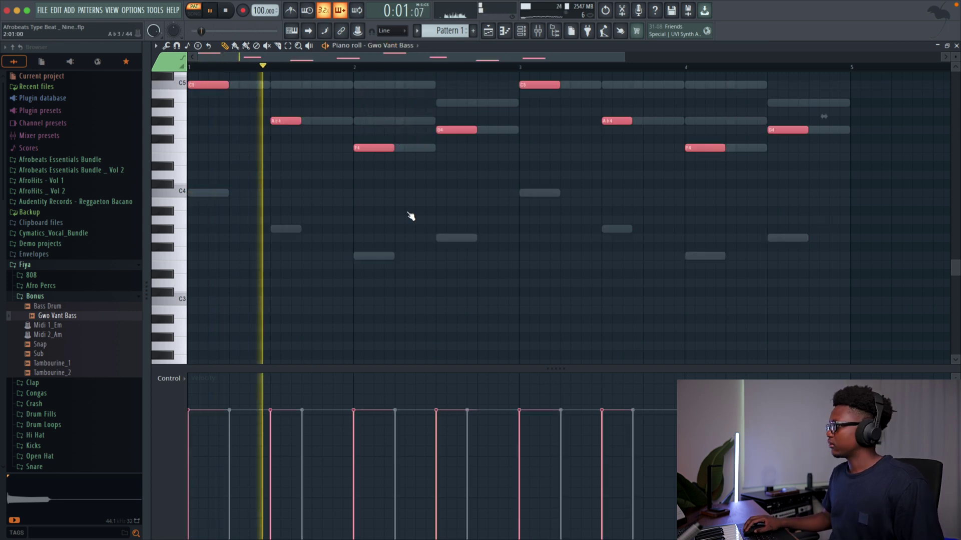
{"action": "key", "text": "space"}
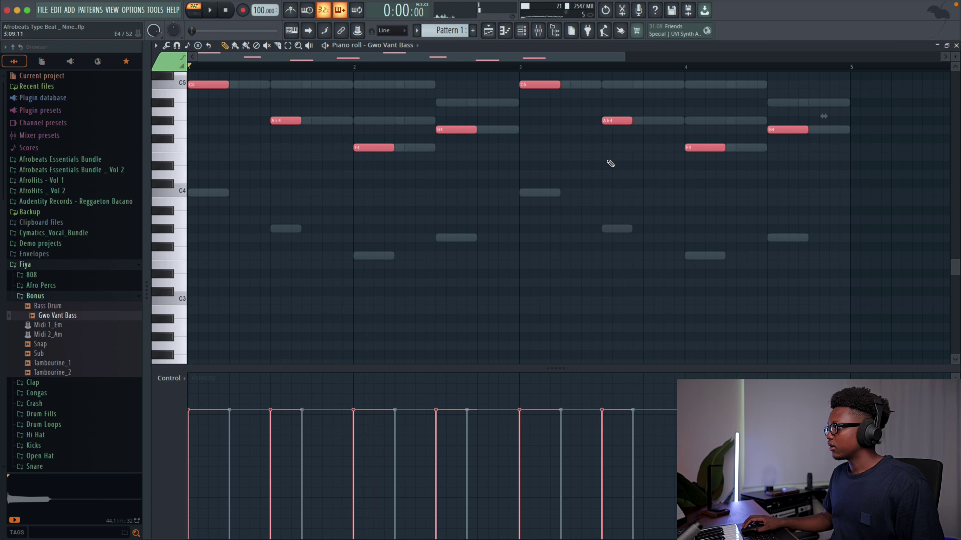
{"action": "scroll", "coordinate": [640, 163], "scroll_direction": "up", "scroll_amount": 3}
{"action": "scroll", "coordinate": [640, 164], "scroll_direction": "up", "scroll_amount": 1}
Step: Make the bass notes legato, then shorten them all to about half length
{"action": "key", "text": "ctrl+d"}
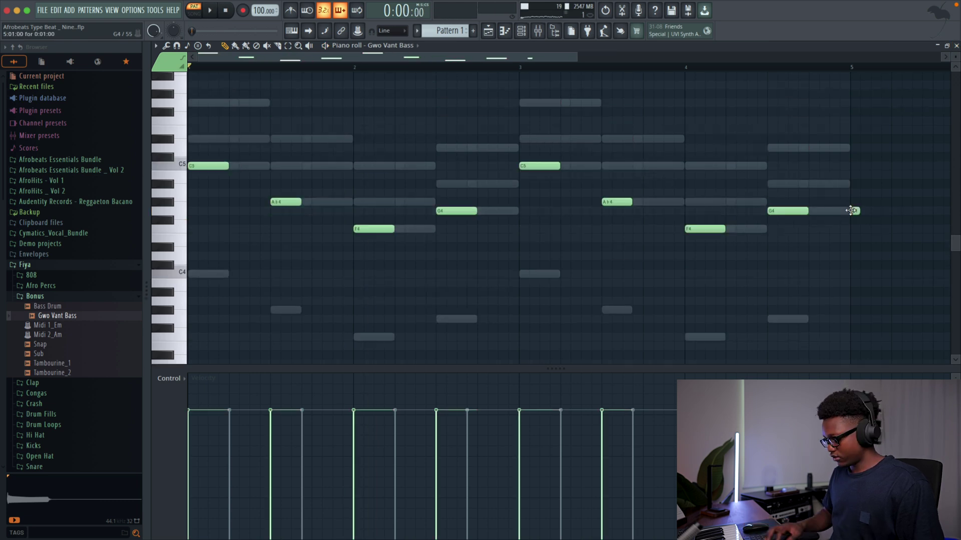
{"action": "key", "text": "ctrl+l"}
{"action": "key", "text": "ctrl+a"}
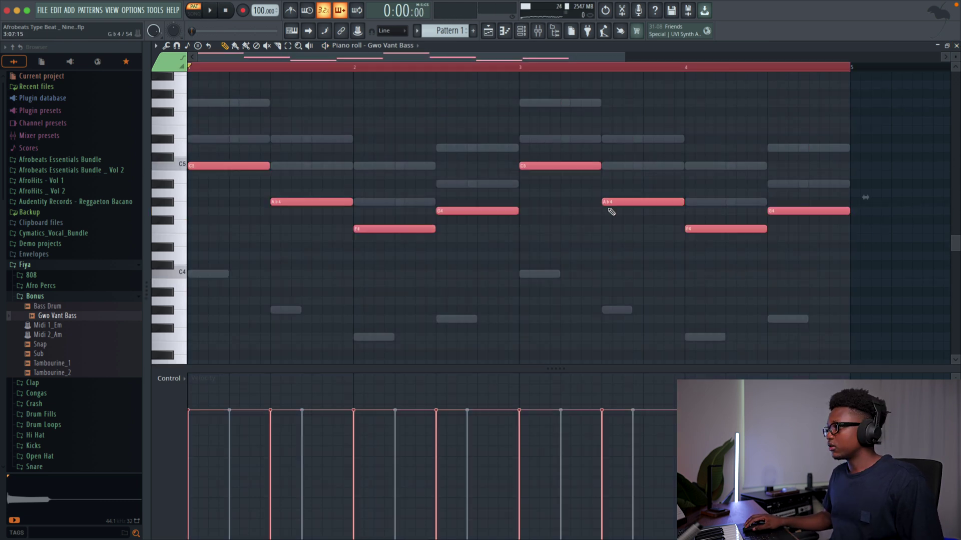
{"action": "left_click_drag", "start_coordinate": [680, 201], "coordinate": [642, 201]}
{"action": "key", "text": "space"}
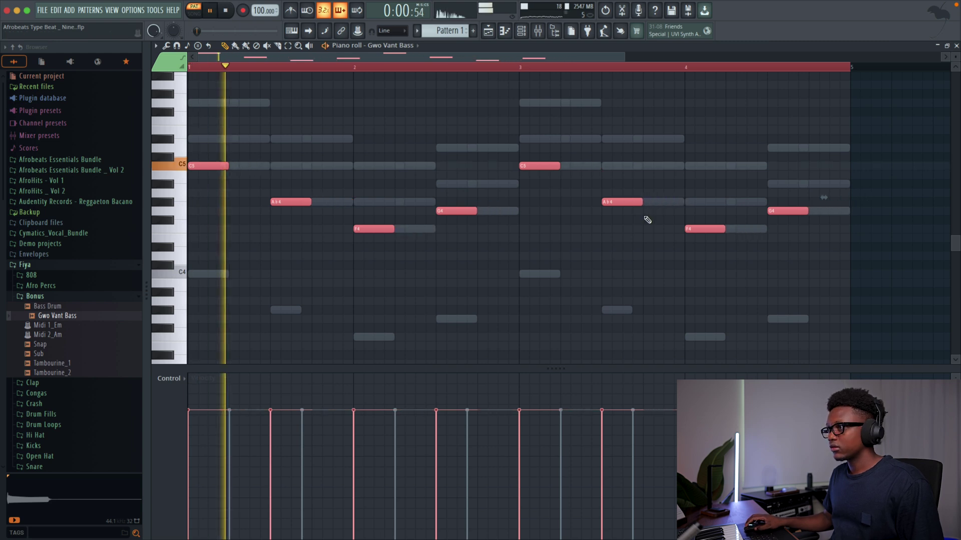
{"action": "key", "text": "ctrl+d"}
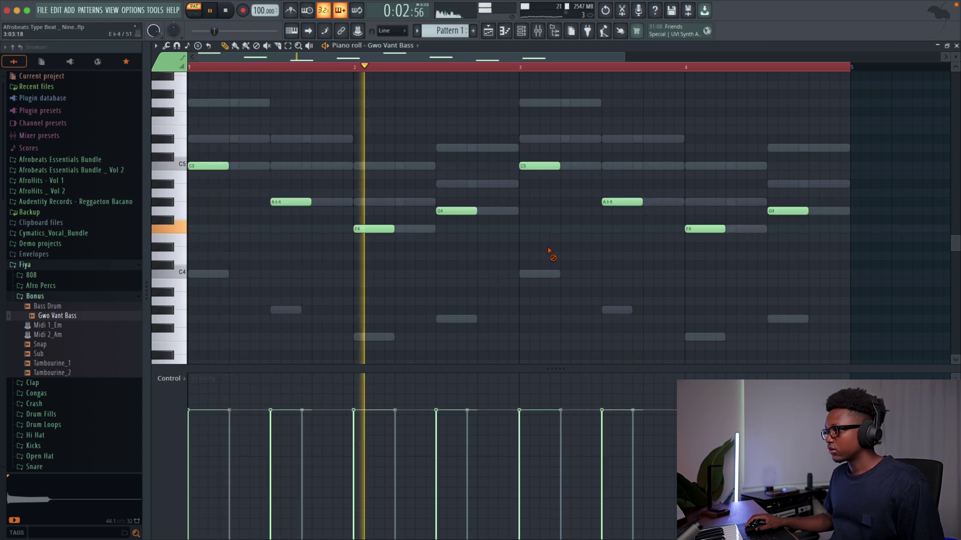
{"action": "key", "text": "F7"}
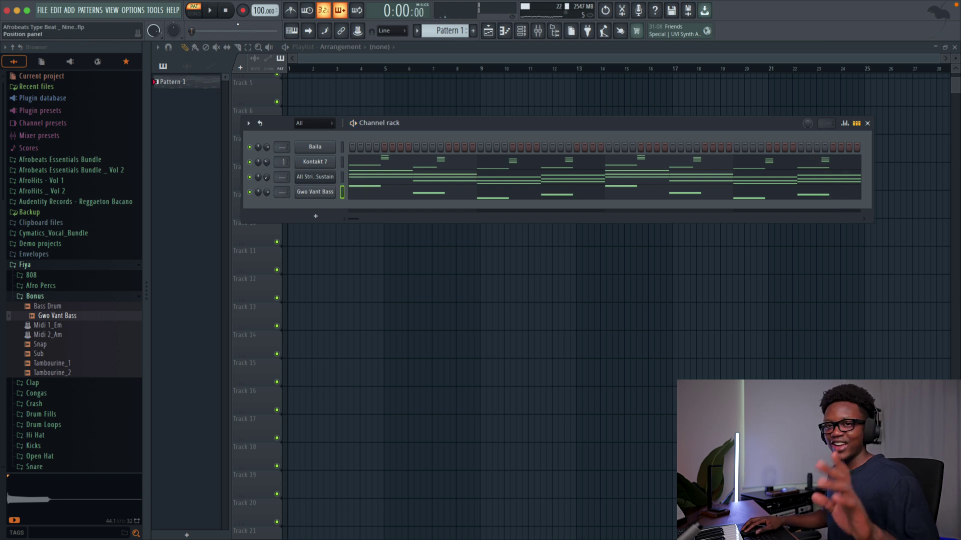
Step: Load Spitfire LABS Soft Piano as a new channel and record a live piano melody
{"action": "left_click", "coordinate": [316, 217]}
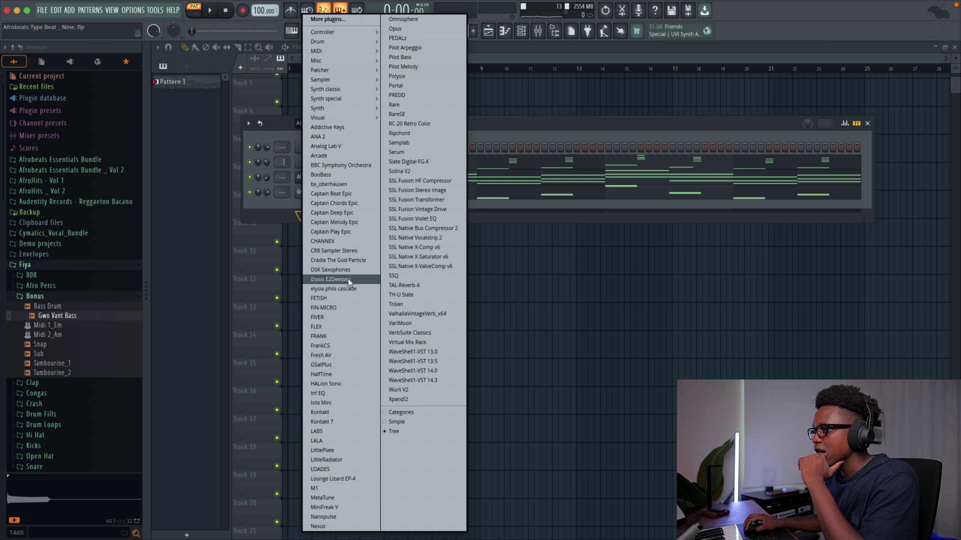
{"action": "left_click", "coordinate": [318, 432]}
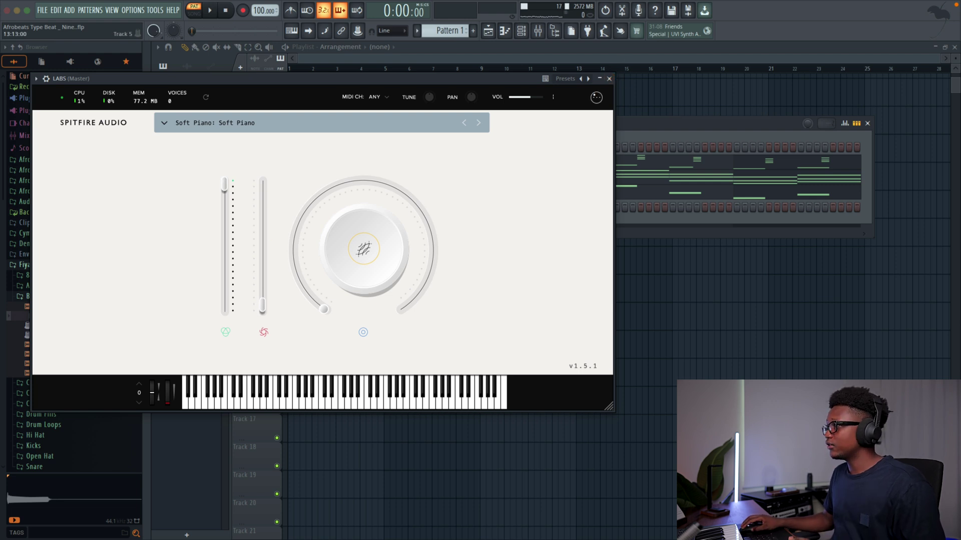
{"action": "left_click", "coordinate": [609, 78]}
{"action": "key", "text": "F9"}
{"action": "key", "text": "space"}
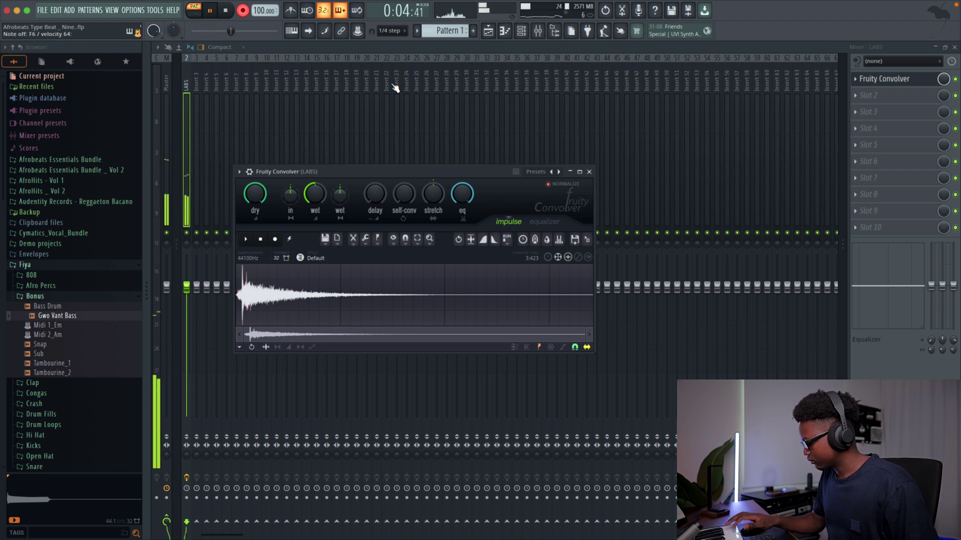
{"action": "key", "text": "space"}
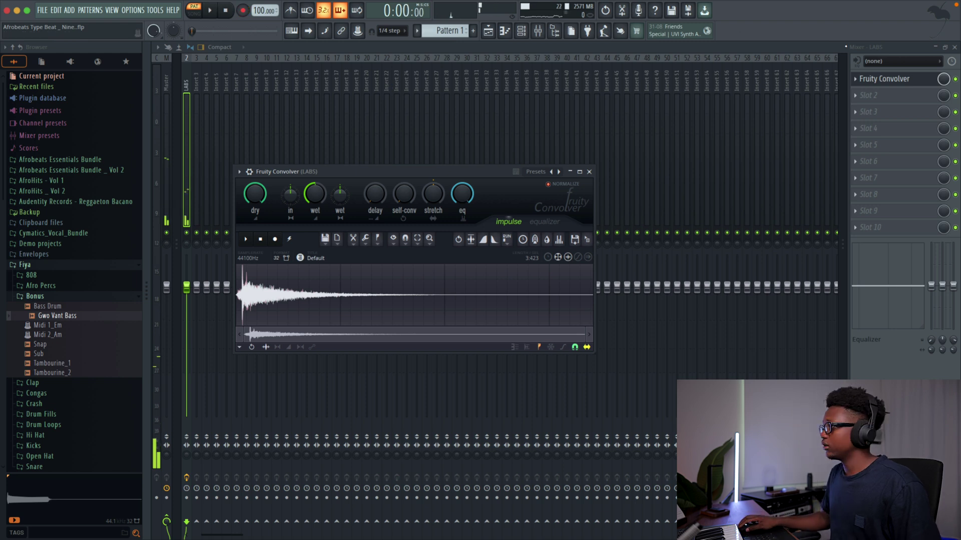
Step: Open the recorded LABS melody in the piano roll and audition it twice
{"action": "key", "text": "Escape"}
{"action": "key", "text": "F9"}
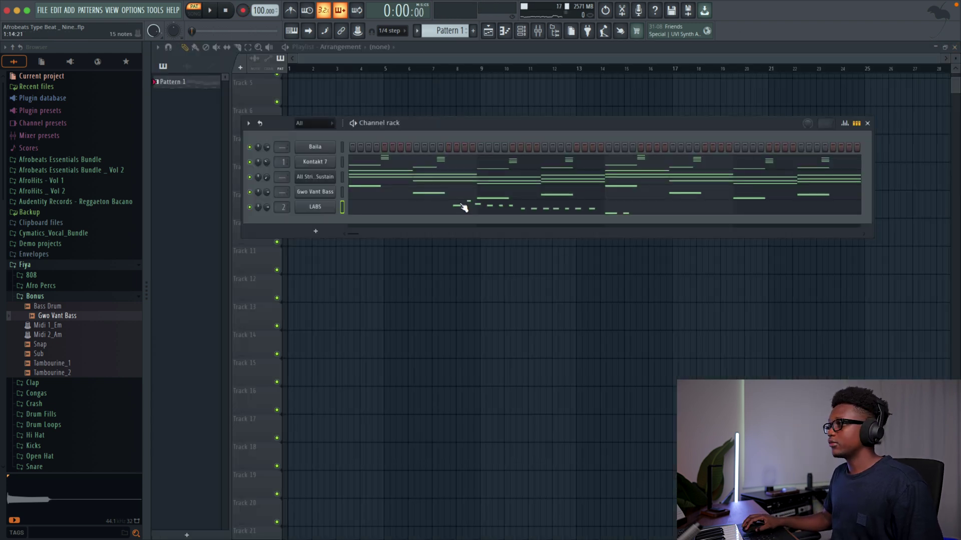
{"action": "left_click", "coordinate": [420, 214]}
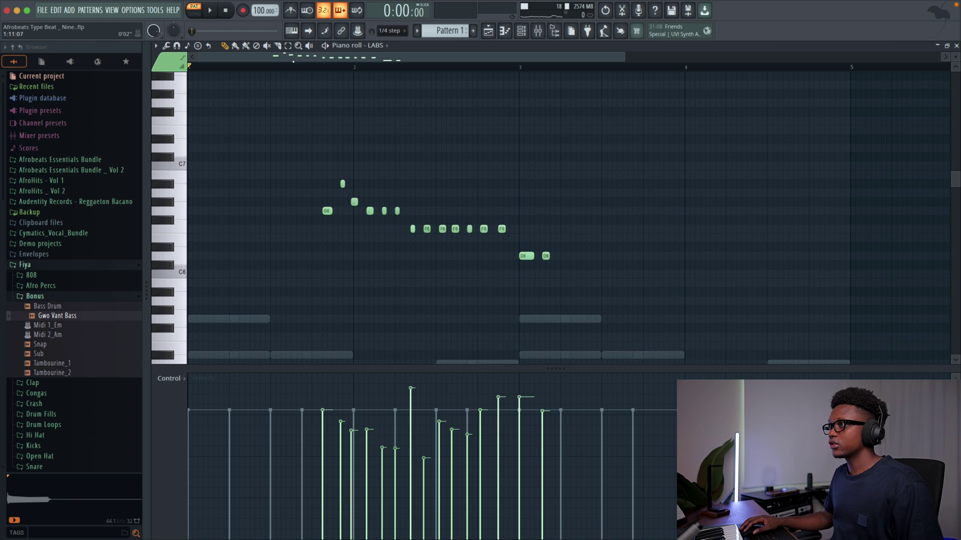
{"action": "key", "text": "space"}
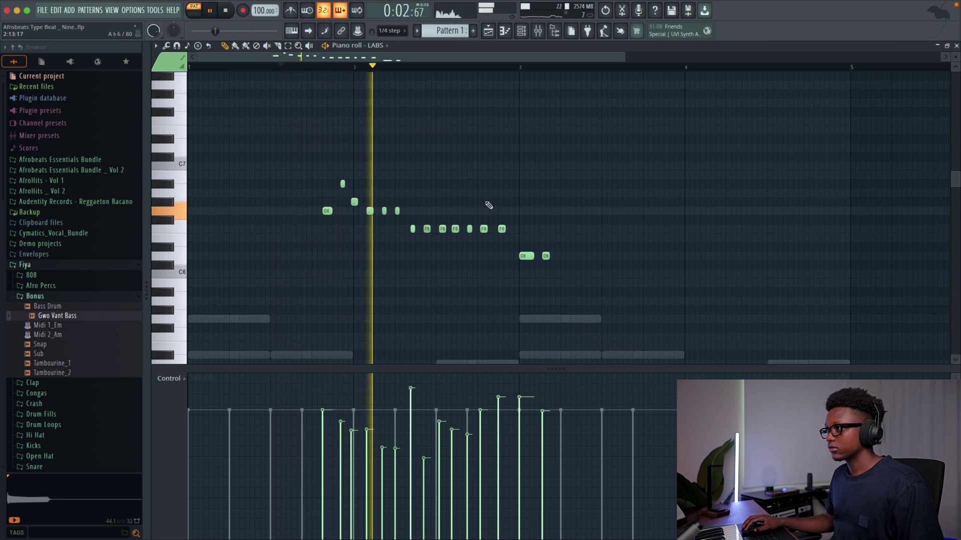
{"action": "scroll", "coordinate": [510, 103], "scroll_direction": "up", "scroll_amount": 2}
{"action": "key", "text": "space"}
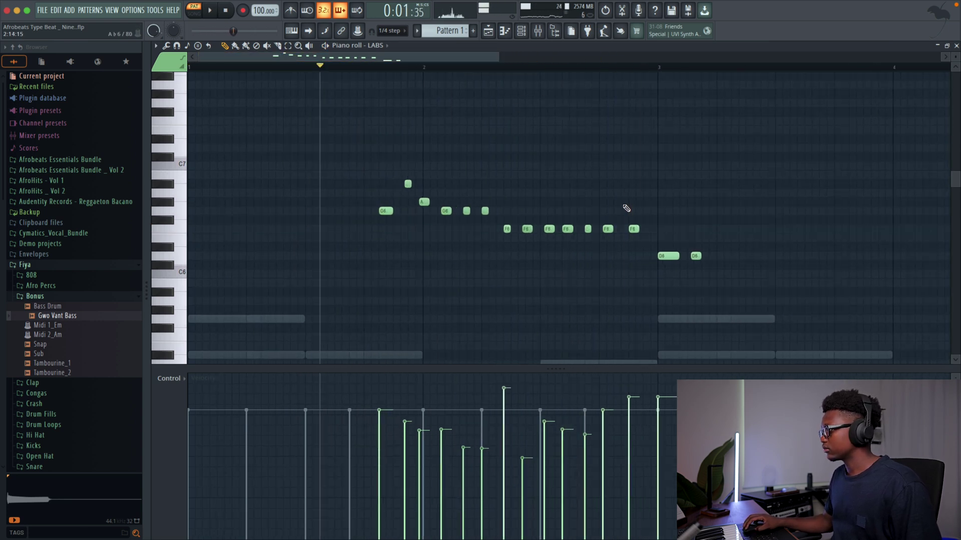
{"action": "key", "text": "space"}
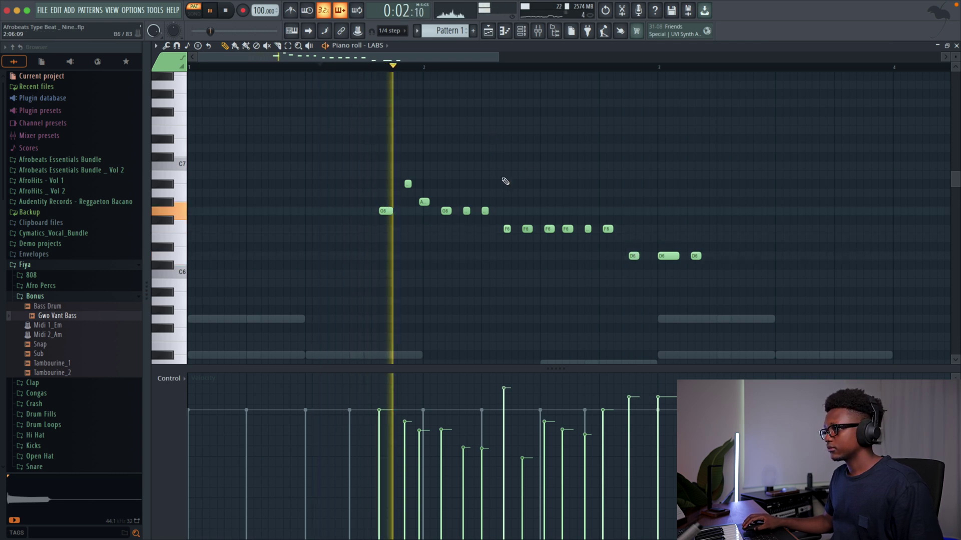
{"action": "key", "text": "space"}
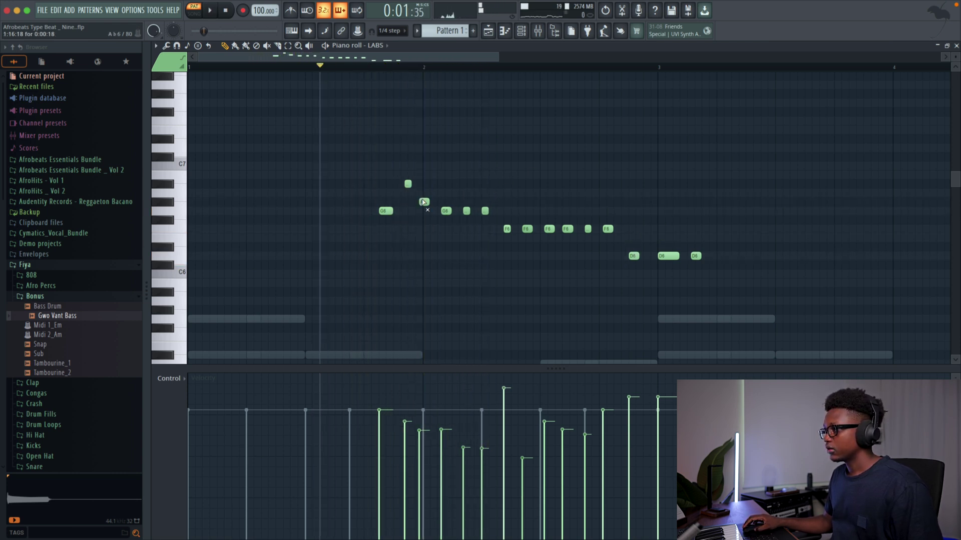
Step: Set snap to Cell, delete the stray D note and lengthen the C6 note
{"action": "left_click", "coordinate": [394, 35]}
{"action": "left_click", "coordinate": [390, 64]}
{"action": "scroll", "coordinate": [714, 323], "scroll_direction": "up", "scroll_amount": 1}
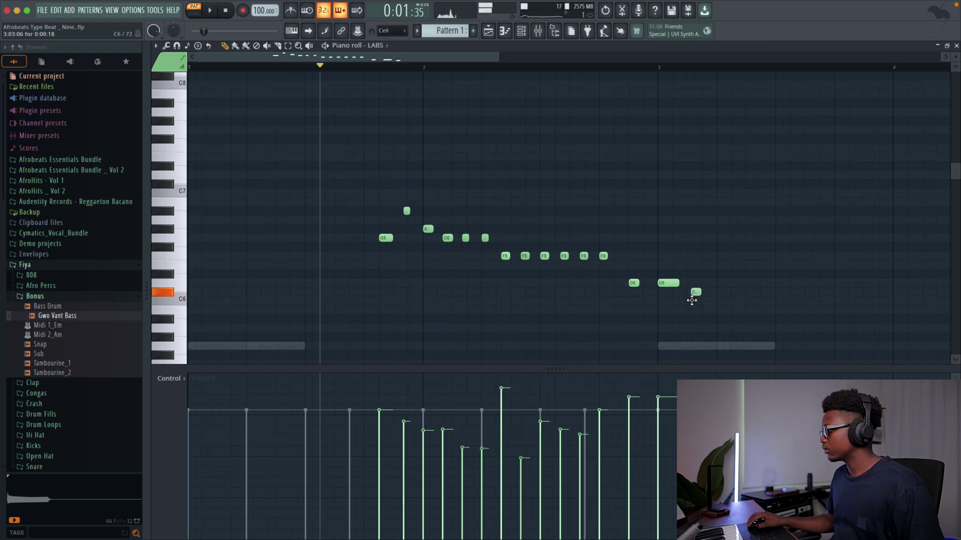
{"action": "left_click", "coordinate": [593, 69]}
{"action": "key", "text": "space"}
{"action": "right_click", "coordinate": [696, 292]}
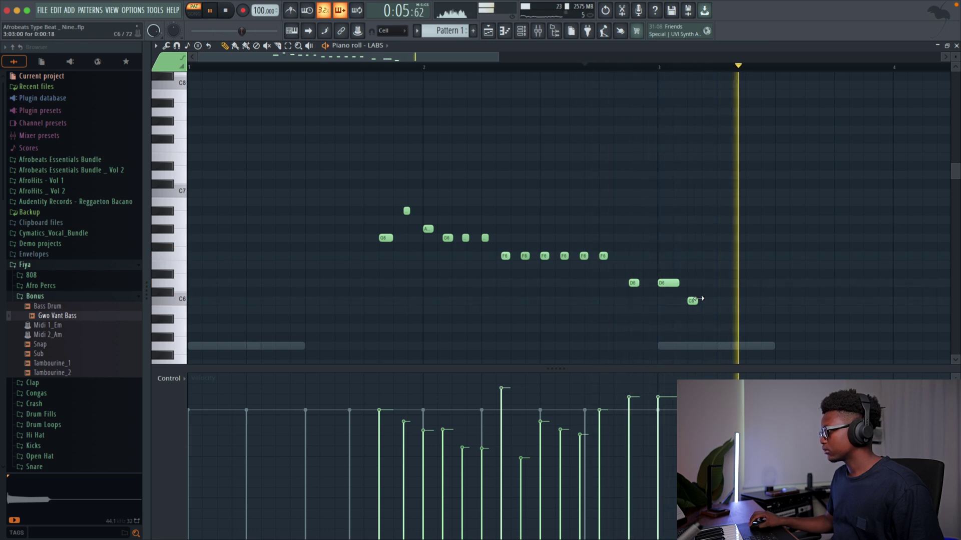
{"action": "key", "text": "space"}
{"action": "key", "text": "space"}
{"action": "key", "text": "space"}
{"action": "key", "text": "space"}
{"action": "left_click_drag", "start_coordinate": [698, 301], "coordinate": [719, 299]}
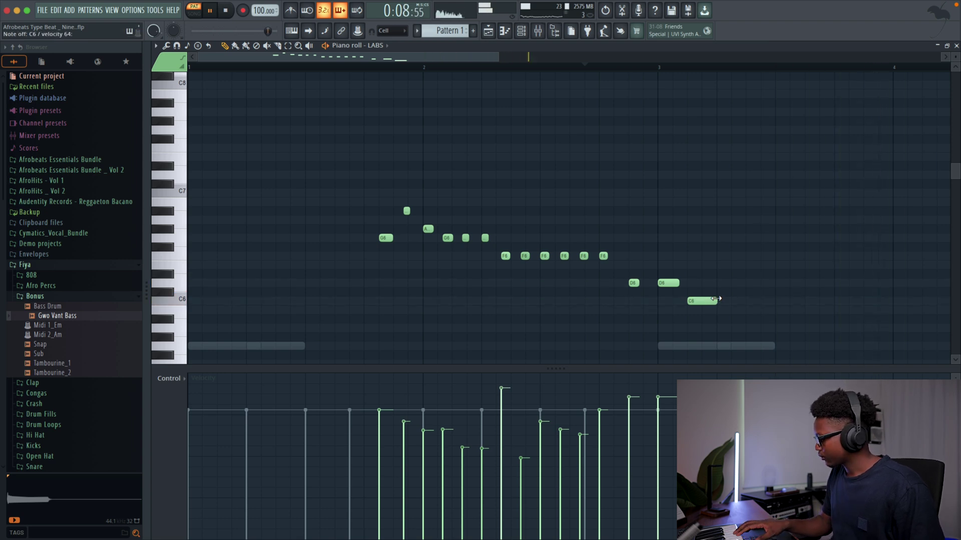
Step: Move the F6 note later and shorter, and nudge the two D6 notes later
{"action": "key", "text": "space"}
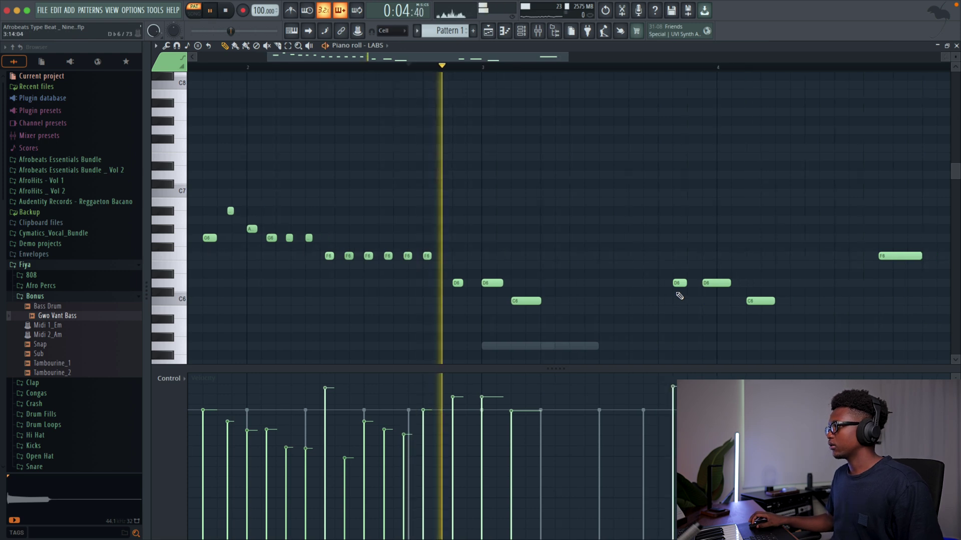
{"action": "left_click_drag", "start_coordinate": [628, 252], "coordinate": [692, 259]}
{"action": "key", "text": "space"}
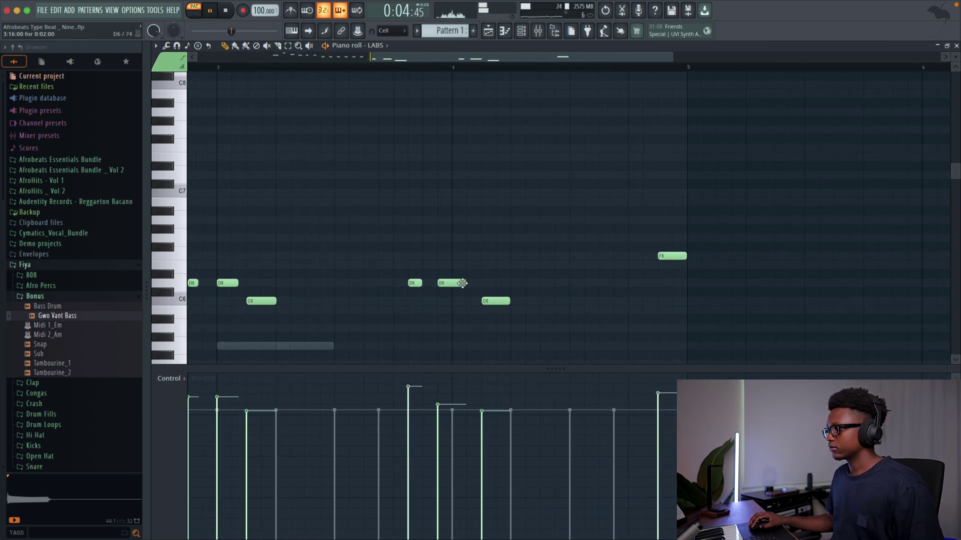
{"action": "key", "text": "space"}
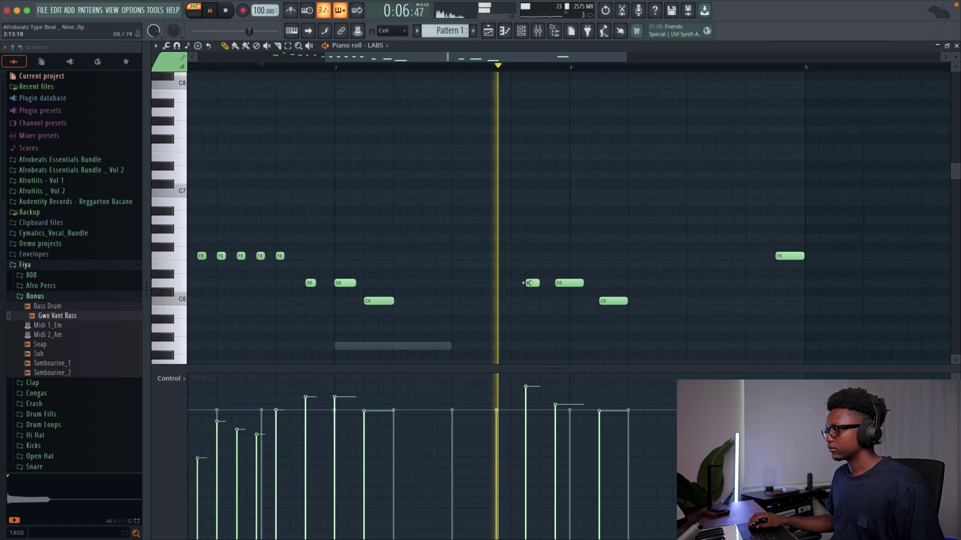
{"action": "mouse_move", "coordinate": [573, 301]}
{"action": "left_mouse_down"}
{"action": "mouse_move", "coordinate": [522, 277]}
{"action": "mouse_move", "coordinate": [539, 283]}
{"action": "left_mouse_up"}
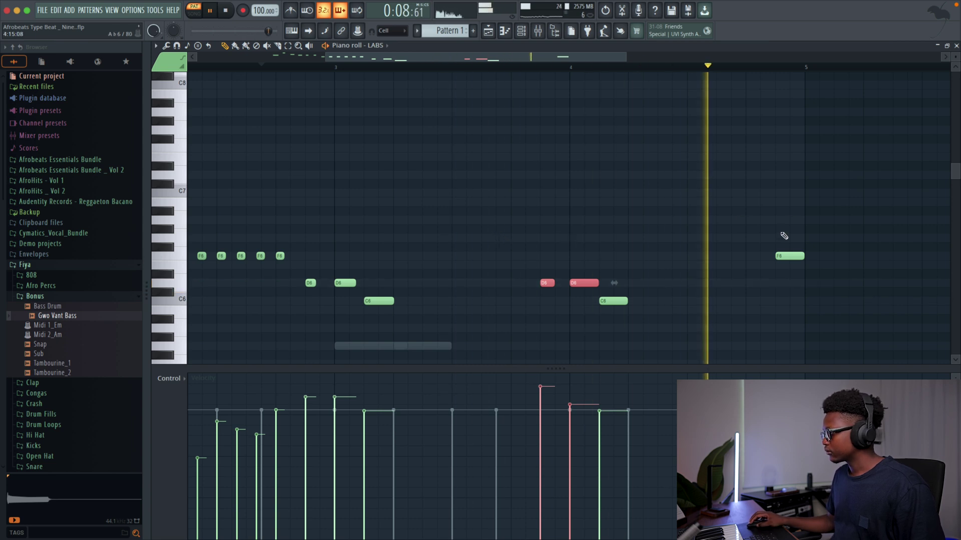
{"action": "key", "text": "space"}
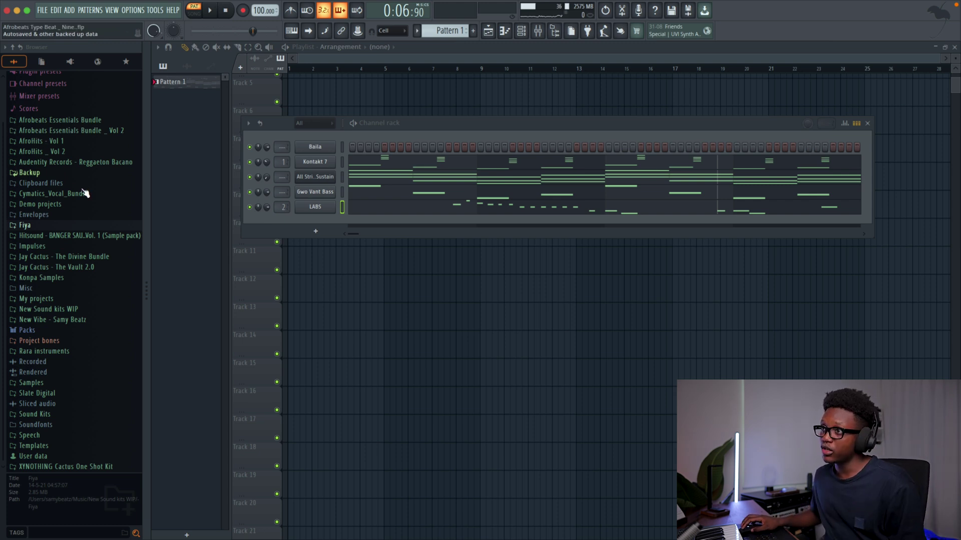
Step: Browse to the Afrobeats Essentials Face ID stems and preview AfroPerc 02 and Perc Small
{"action": "left_click", "coordinate": [67, 122]}
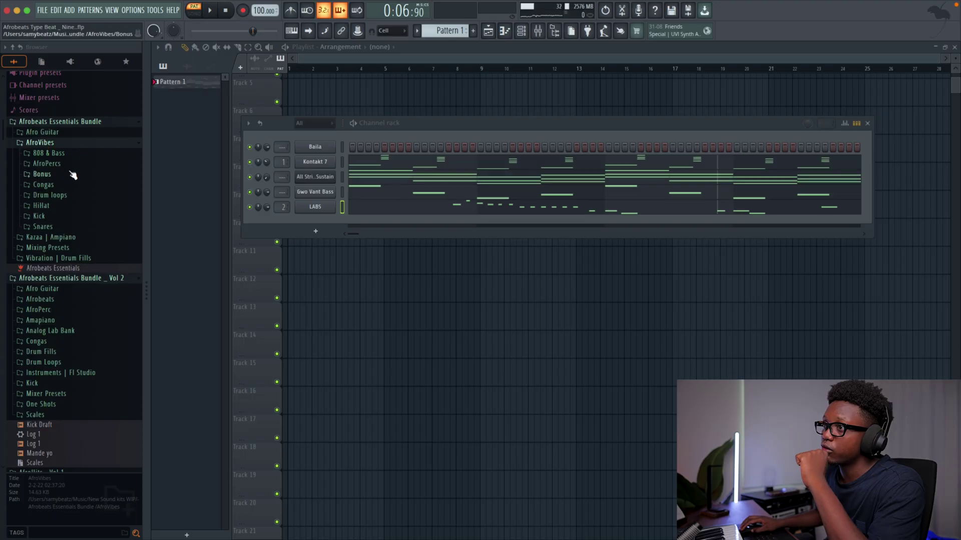
{"action": "left_click", "coordinate": [66, 197]}
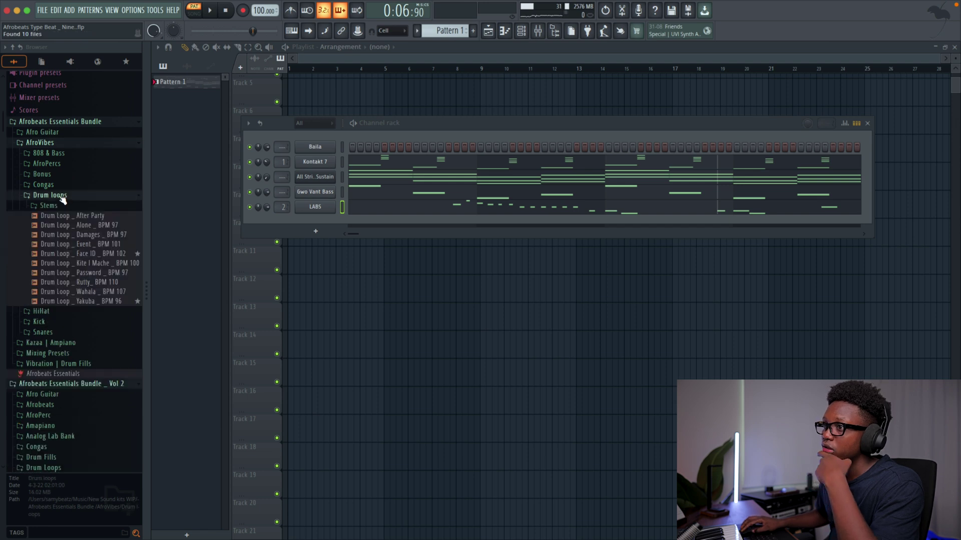
{"action": "left_click", "coordinate": [107, 255]}
{"action": "left_click", "coordinate": [50, 206]}
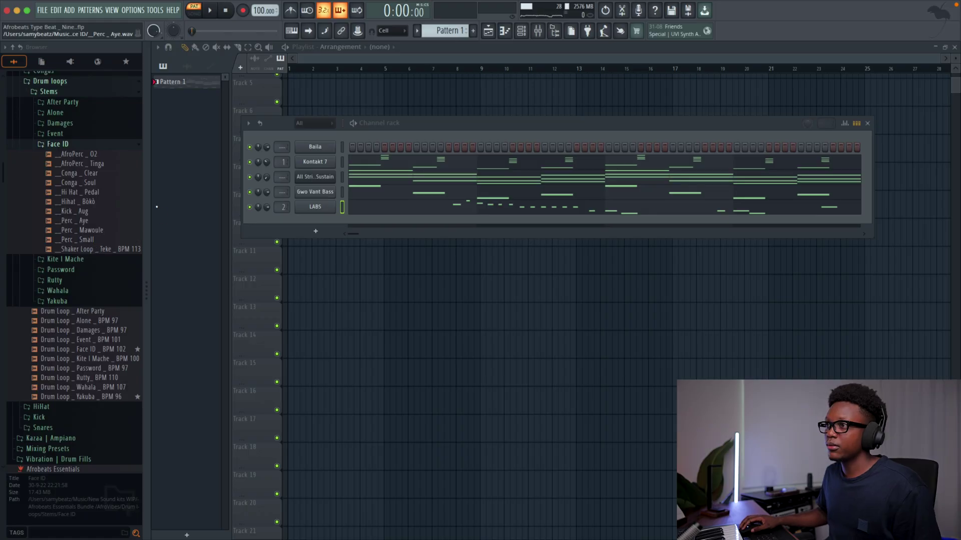
{"action": "left_click", "coordinate": [95, 158]}
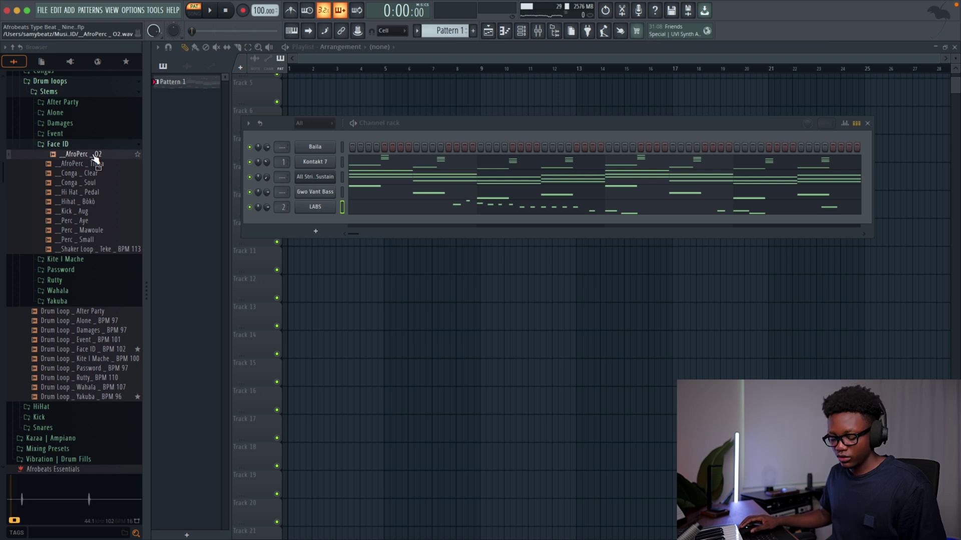
{"action": "left_click", "coordinate": [97, 243]}
Step: Place the Face ID stems on tracks 4–13 and Pattern 1 on Track 3, then play the song
{"action": "left_click_drag", "start_coordinate": [64, 161], "coordinate": [319, 258]}
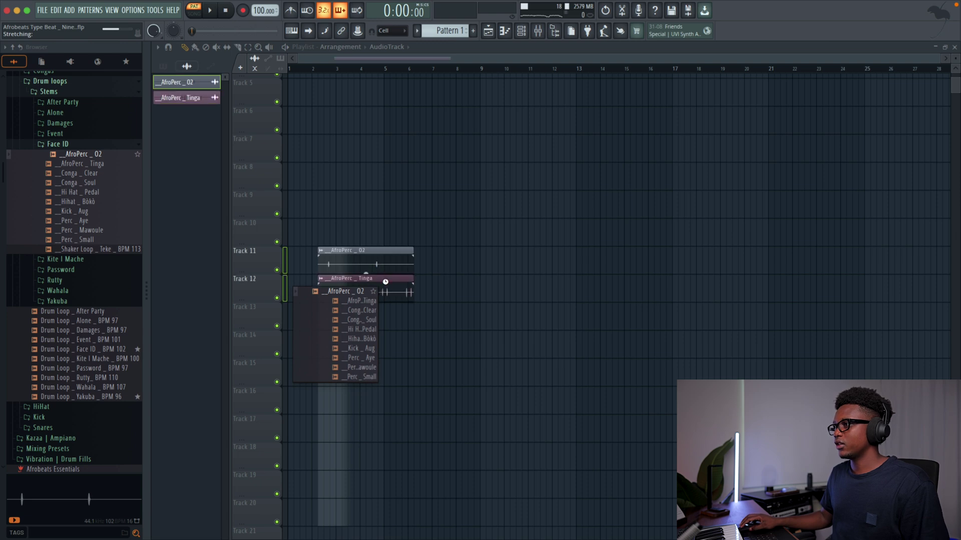
{"action": "scroll", "coordinate": [955, 63], "scroll_direction": "down", "scroll_amount": 3}
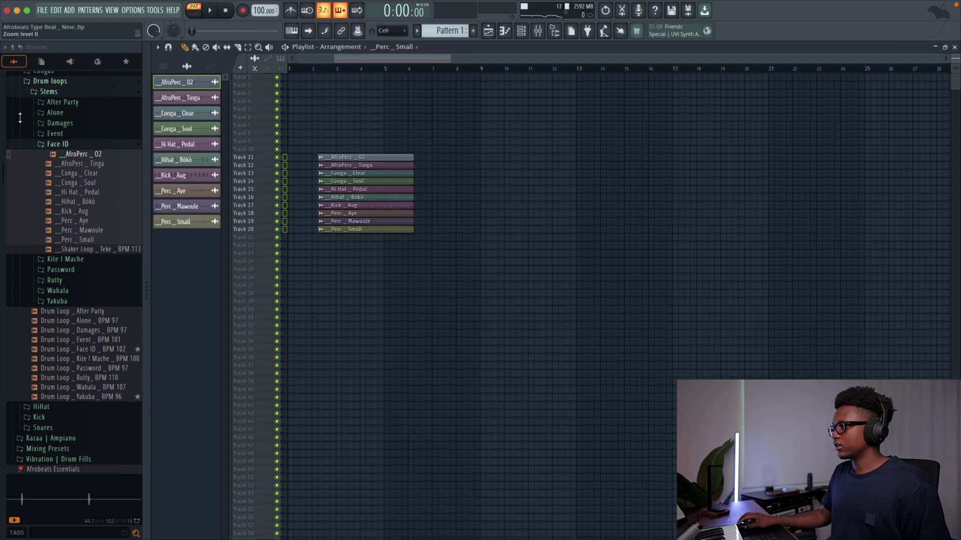
{"action": "left_click_drag", "start_coordinate": [514, 296], "coordinate": [296, 146]}
{"action": "left_click_drag", "start_coordinate": [350, 161], "coordinate": [321, 106]}
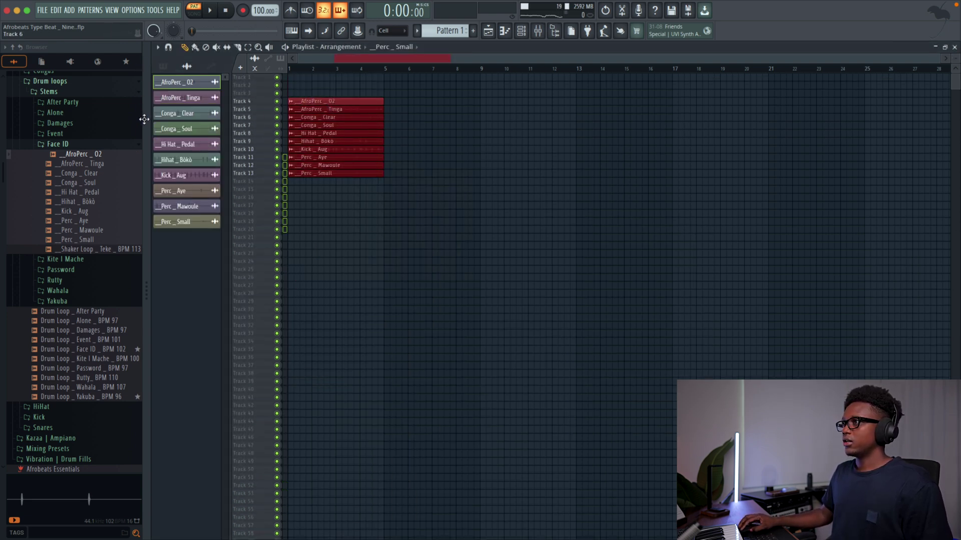
{"action": "left_click", "coordinate": [163, 67]}
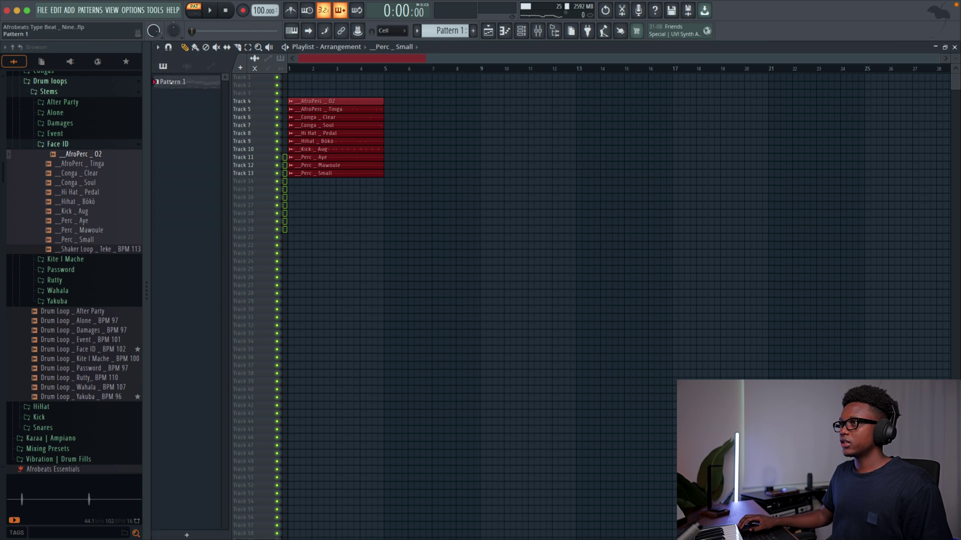
{"action": "left_click_drag", "start_coordinate": [173, 81], "coordinate": [364, 83]}
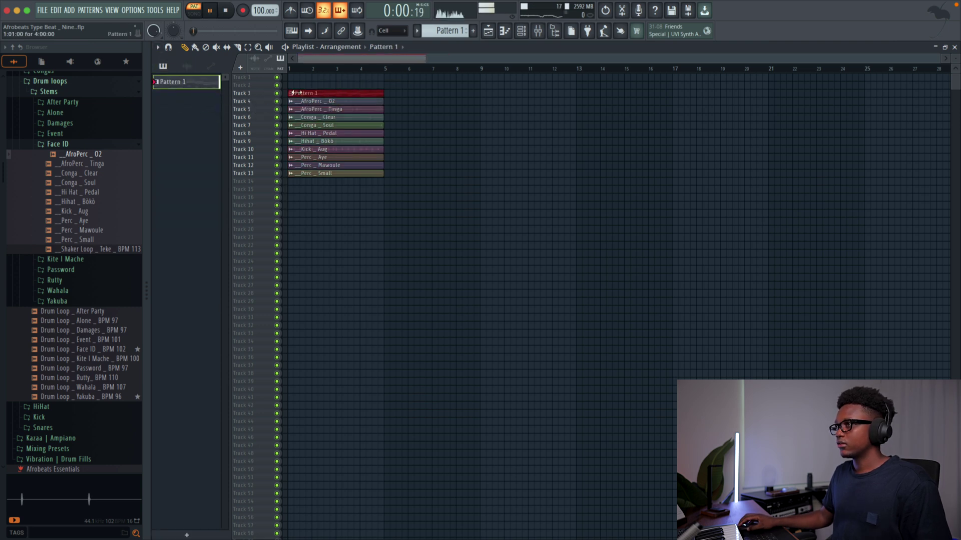
{"action": "left_click", "coordinate": [193, 9]}
{"action": "key", "text": "space"}
{"action": "scroll", "coordinate": [716, 123], "scroll_direction": "up", "scroll_amount": 3}
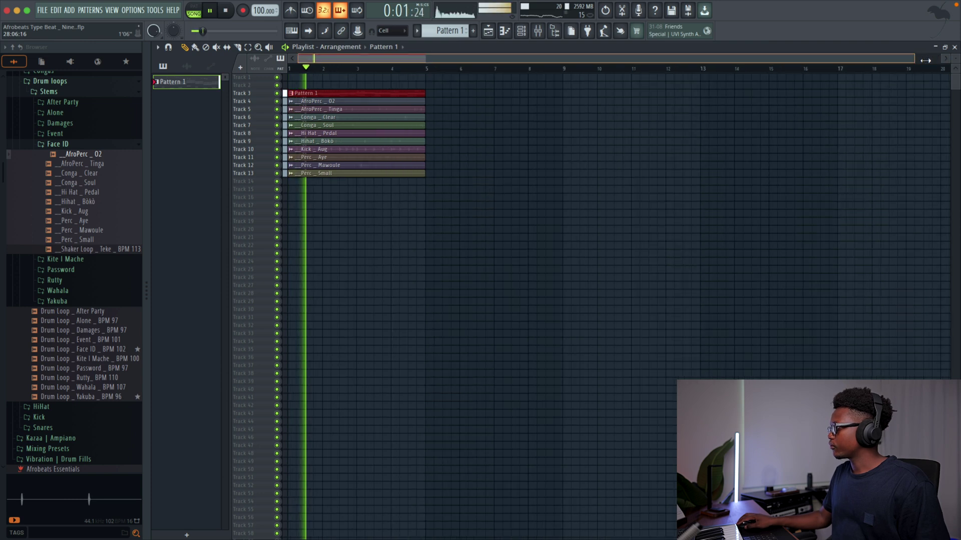
{"action": "scroll", "coordinate": [698, 128], "scroll_direction": "up", "scroll_amount": 3}
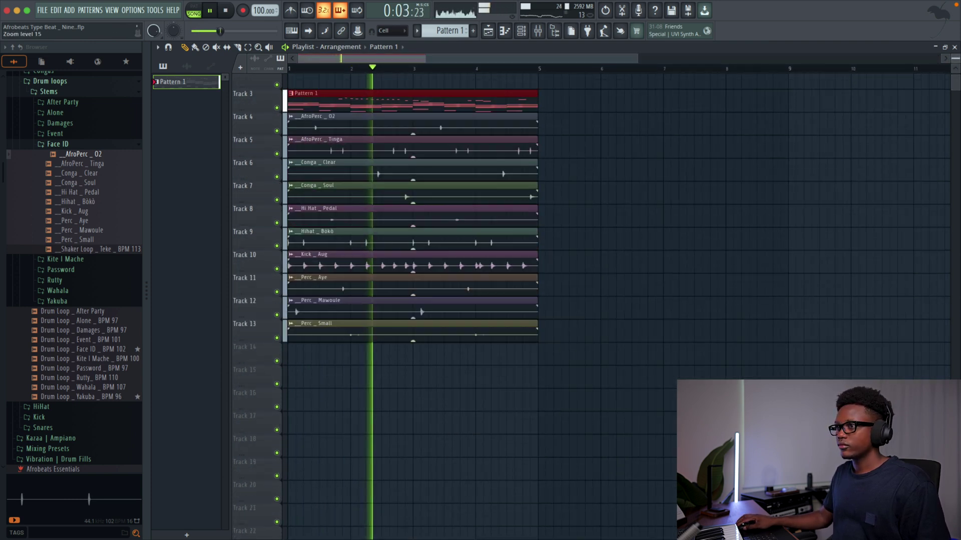
{"action": "key", "text": "space"}
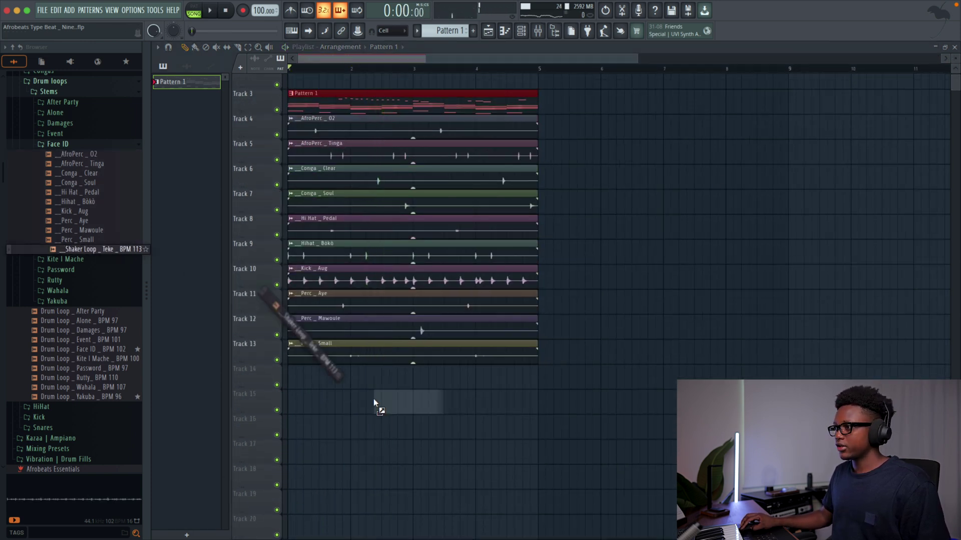
Step: Add the Shaker Loop on Track 14 and mute the Perc Mawoule clip
{"action": "left_click_drag", "start_coordinate": [373, 399], "coordinate": [340, 384]}
{"action": "key", "text": "space"}
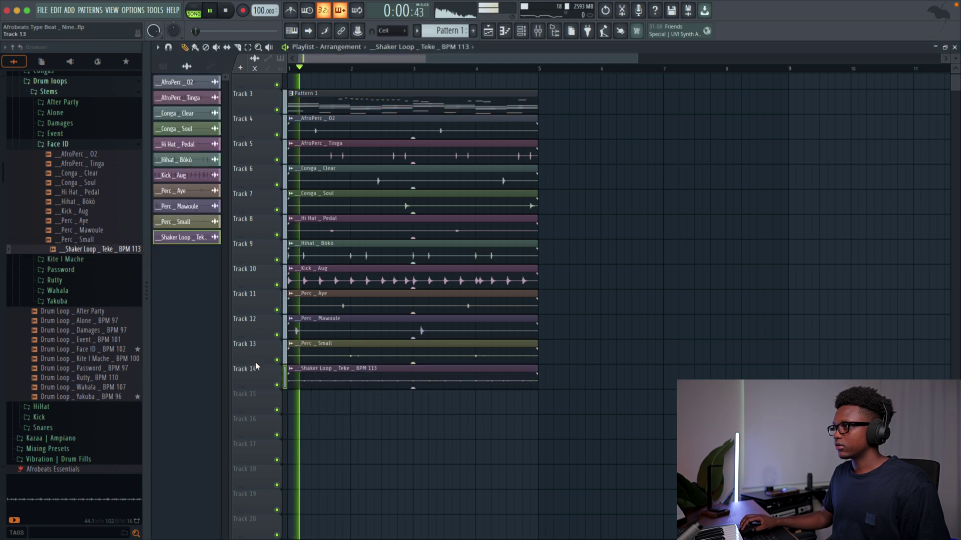
{"action": "key", "text": "space"}
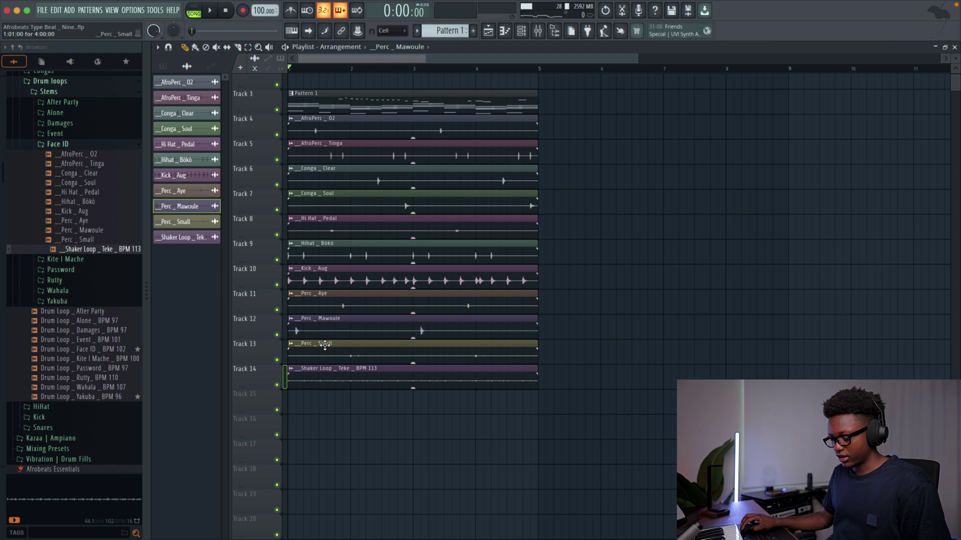
{"action": "left_click", "coordinate": [340, 331]}
{"action": "key", "text": "space"}
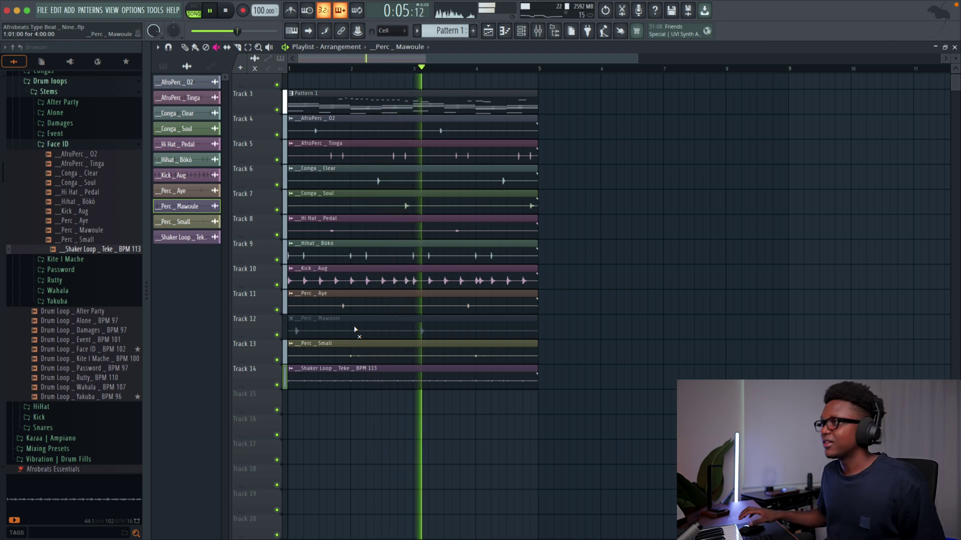
{"action": "scroll", "coordinate": [467, 89], "scroll_direction": "up", "scroll_amount": 2}
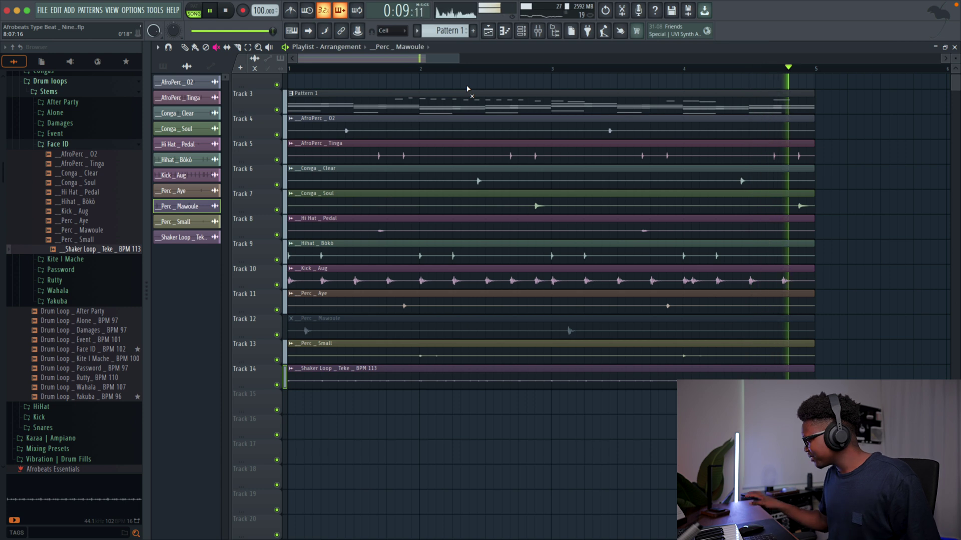
{"action": "key", "text": "space"}
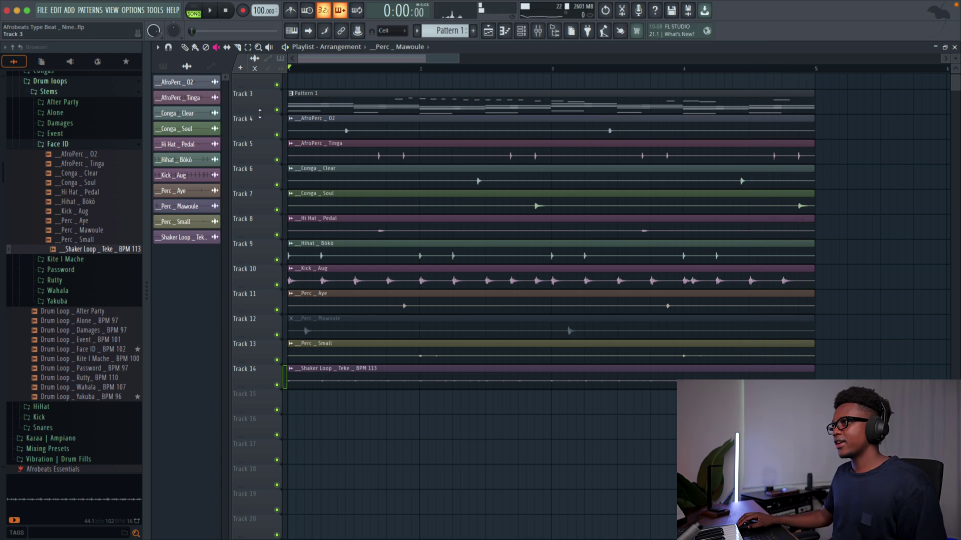
Step: Solo Track 3, render Pattern 1 as an audio clip, and place it on Track 15
{"action": "left_click", "coordinate": [277, 110], "text": "ctrl"}
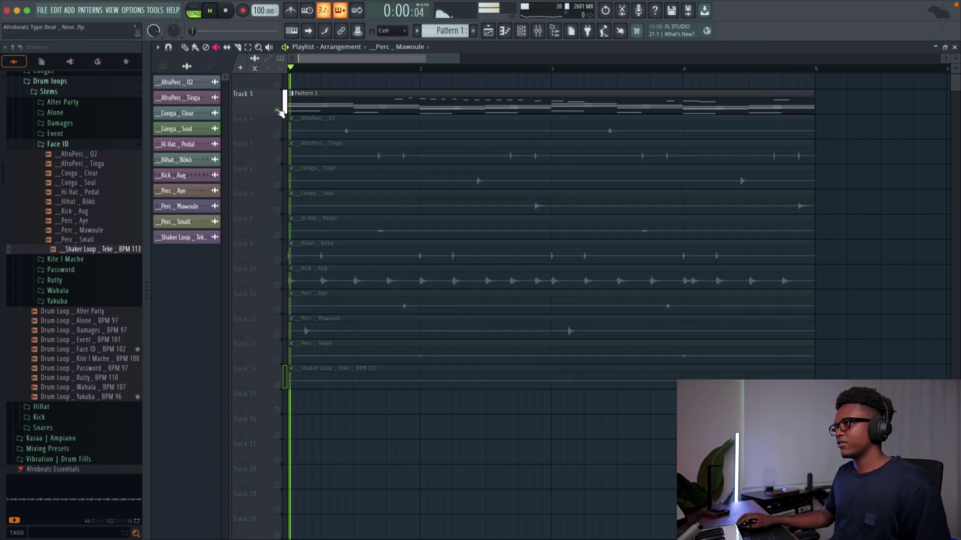
{"action": "left_click", "coordinate": [521, 32]}
{"action": "left_click", "coordinate": [309, 138]}
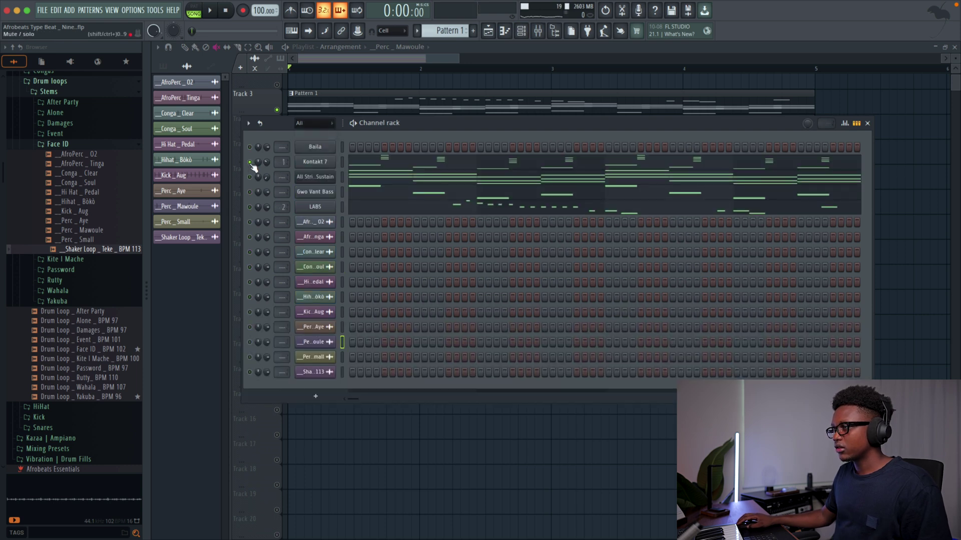
{"action": "key", "text": "space"}
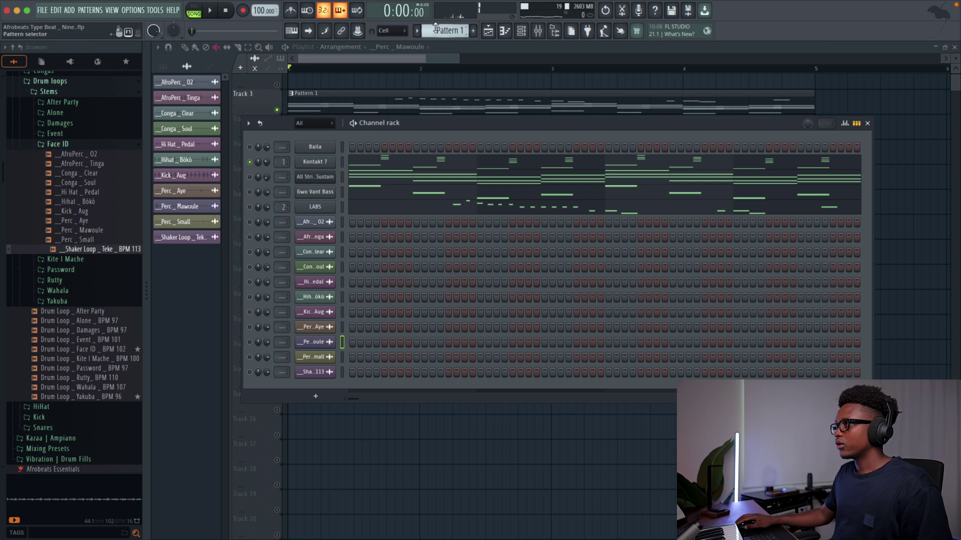
{"action": "right_click", "coordinate": [442, 28]}
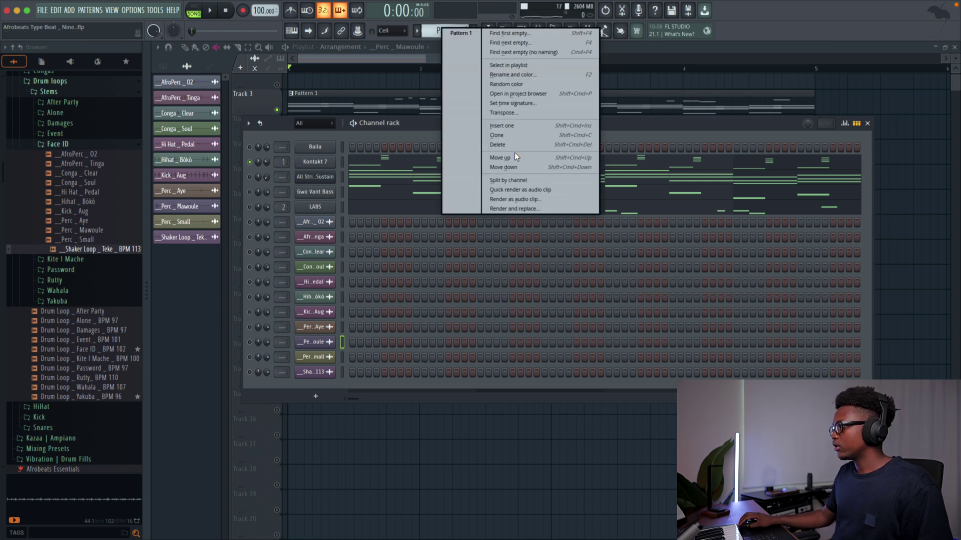
{"action": "left_click", "coordinate": [520, 200]}
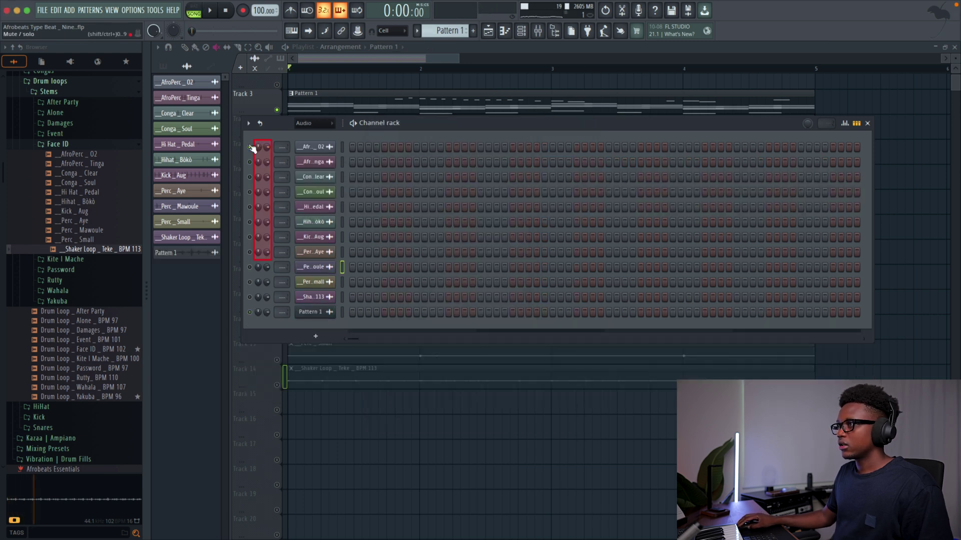
{"action": "left_click", "coordinate": [319, 135]}
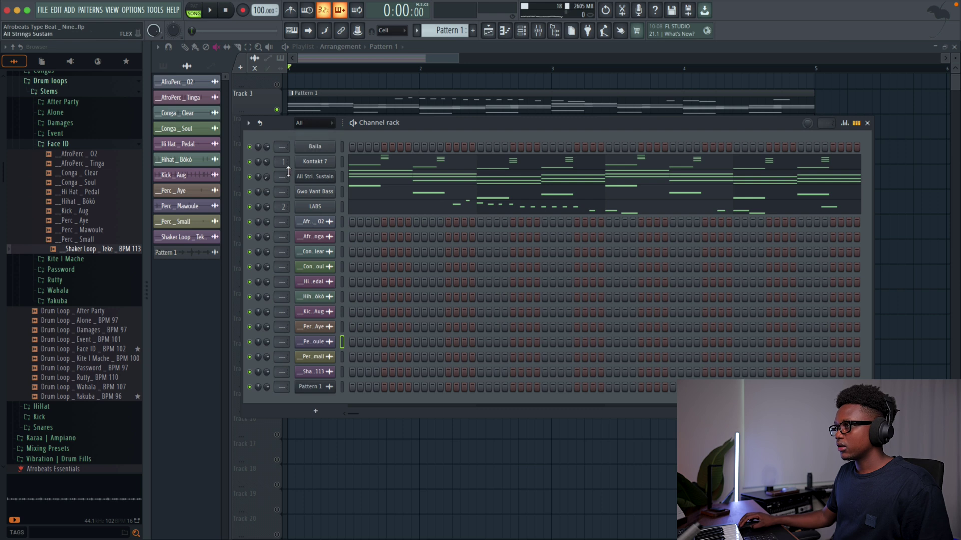
{"action": "mouse_move", "coordinate": [311, 386]}
{"action": "left_mouse_down"}
{"action": "mouse_move", "coordinate": [341, 443]}
{"action": "mouse_move", "coordinate": [337, 410]}
{"action": "left_mouse_up"}
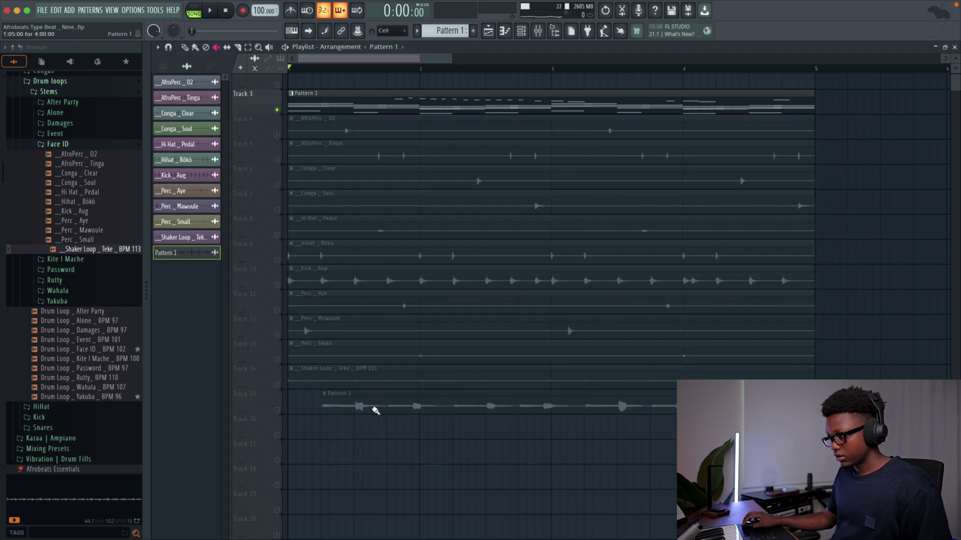
Step: Unsolo the tracks, move the Pattern 1 audio clip to bar 1, and open its clip settings
{"action": "left_click", "coordinate": [290, 412]}
{"action": "left_click", "coordinate": [278, 411], "text": "ctrl"}
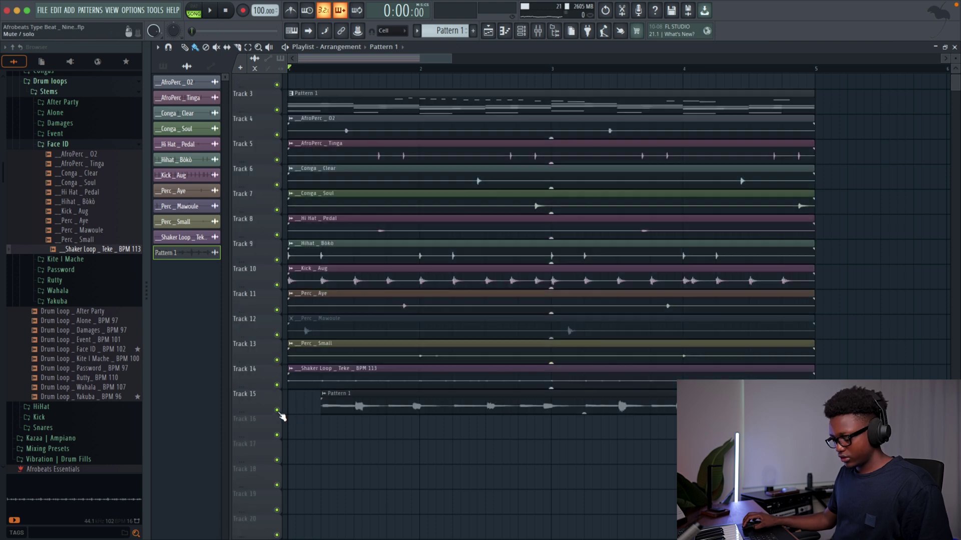
{"action": "left_click_drag", "start_coordinate": [362, 404], "coordinate": [283, 410]}
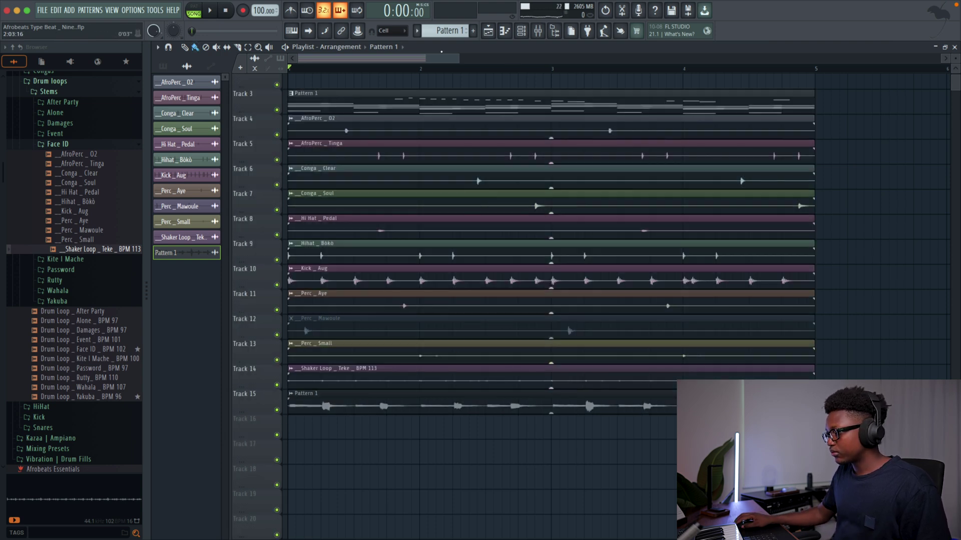
{"action": "left_click_drag", "start_coordinate": [461, 58], "coordinate": [307, 96]}
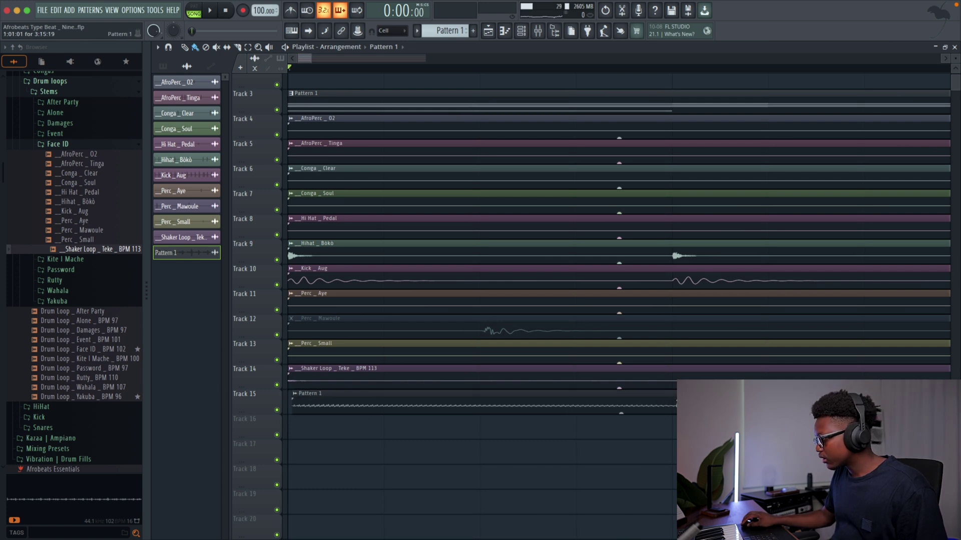
{"action": "key", "text": "space"}
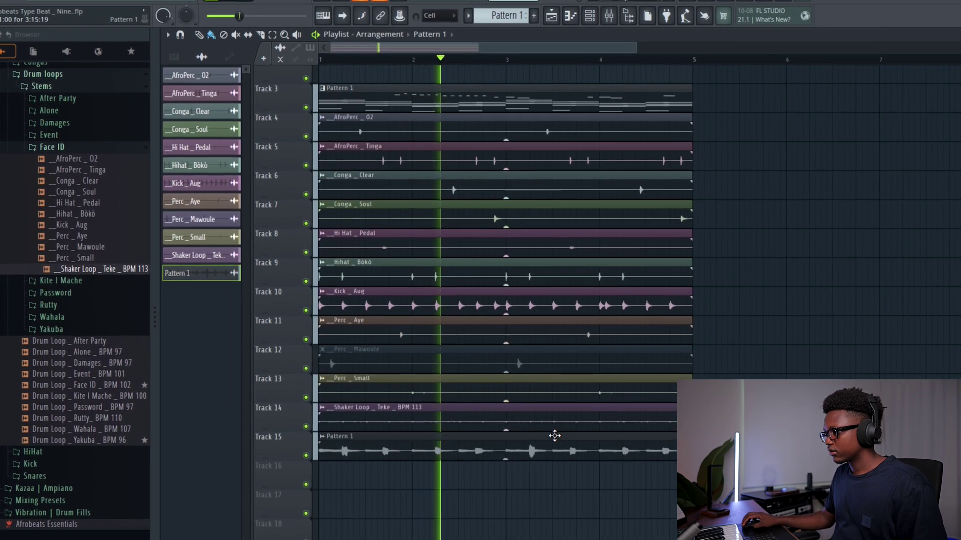
{"action": "double_click", "coordinate": [553, 431]}
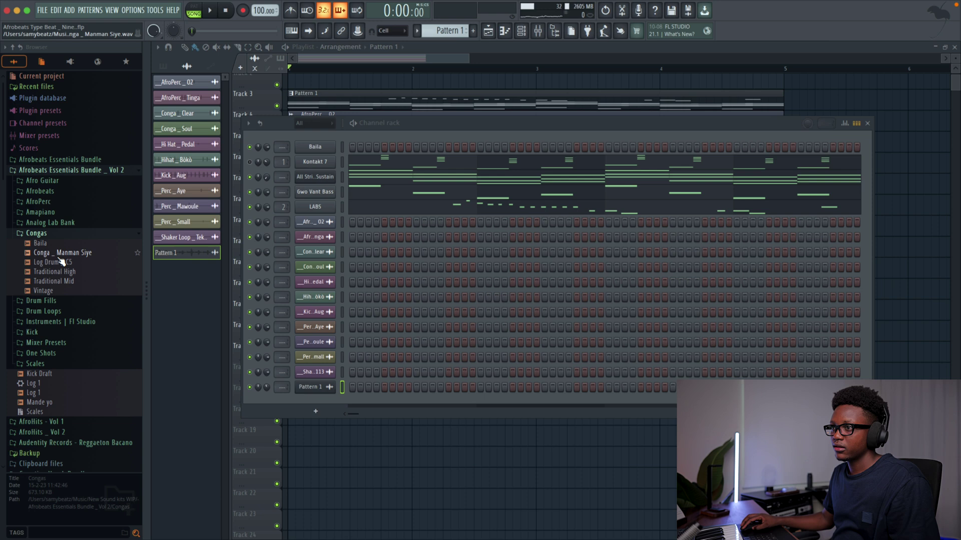
Step: Add the Conga Manman Siye and Traditional High samples as new channels
{"action": "left_click_drag", "start_coordinate": [60, 257], "coordinate": [318, 395]}
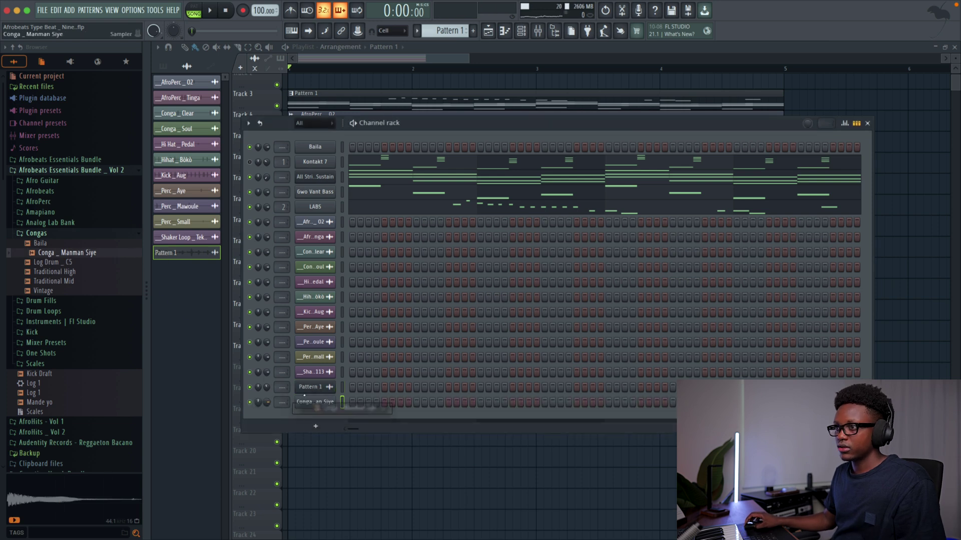
{"action": "left_click", "coordinate": [66, 272]}
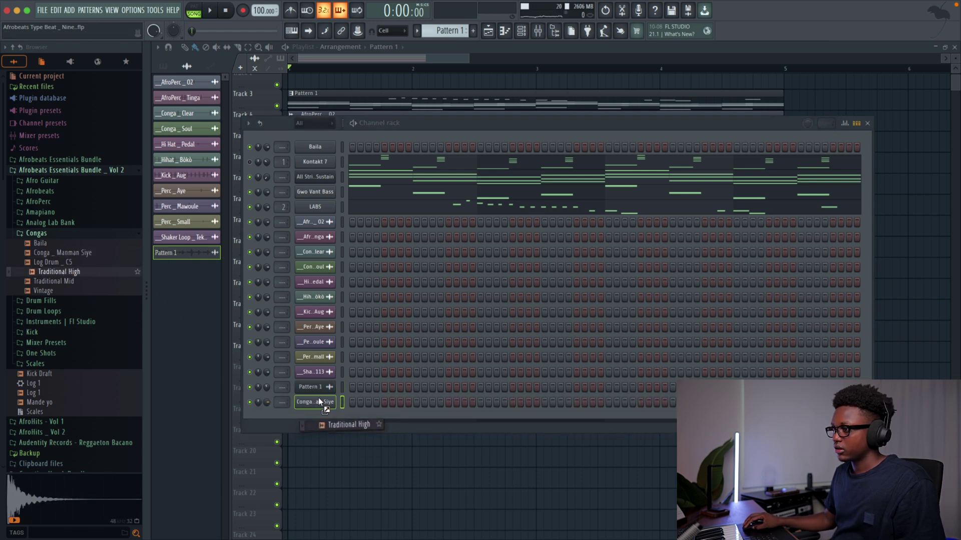
{"action": "left_click_drag", "start_coordinate": [320, 398], "coordinate": [326, 428]}
{"action": "left_click", "coordinate": [55, 282]}
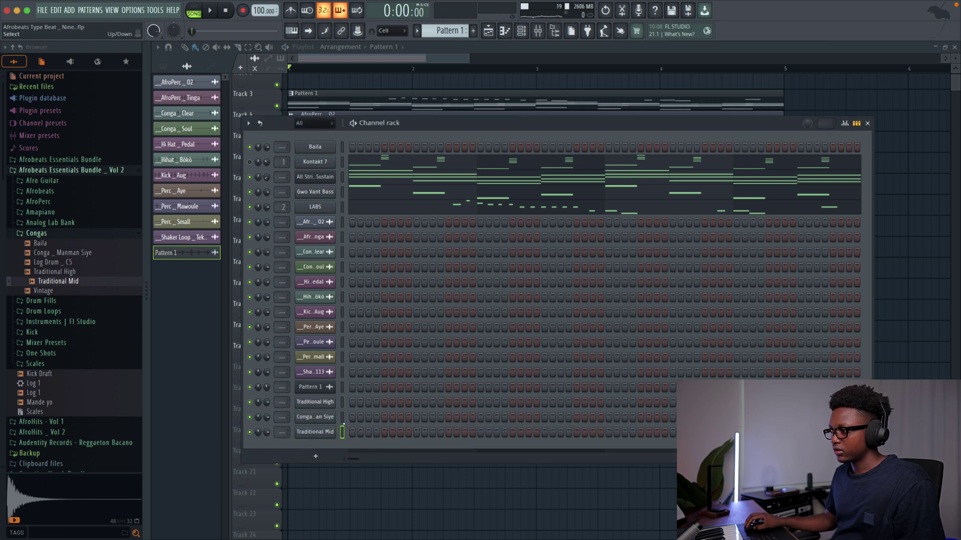
Step: Open the channel's notes in the piano roll, preview them, and set snap to 1/6 beat
{"action": "key", "text": "F7"}
{"action": "key", "text": "space"}
{"action": "key", "text": "space"}
{"action": "key", "text": "space"}
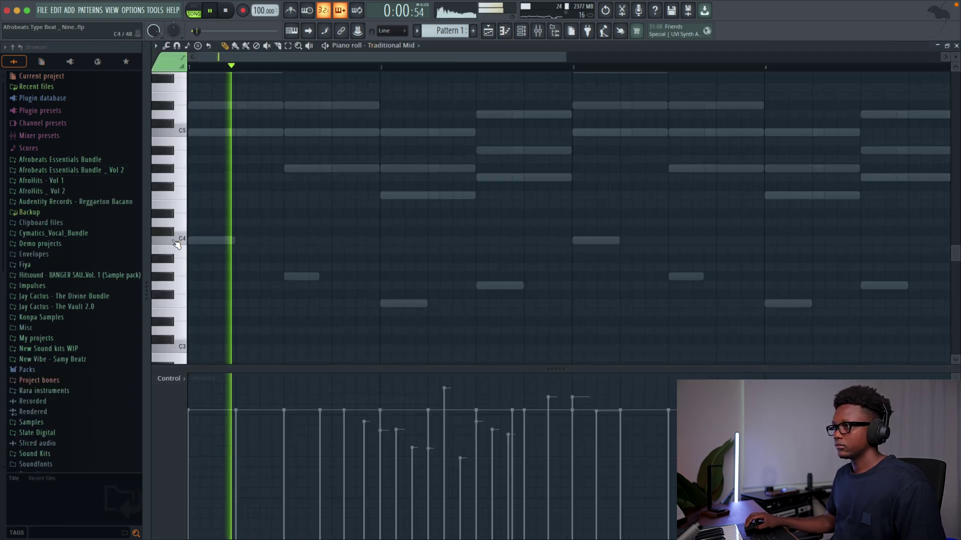
{"action": "key", "text": "space"}
{"action": "key", "text": "space"}
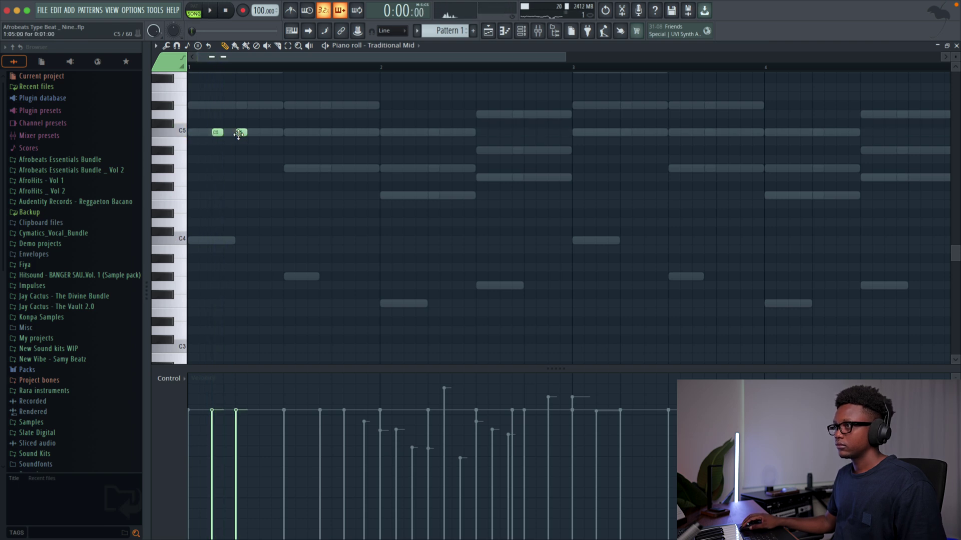
{"action": "key", "text": "space"}
{"action": "key", "text": "space"}
{"action": "left_click", "coordinate": [393, 31]}
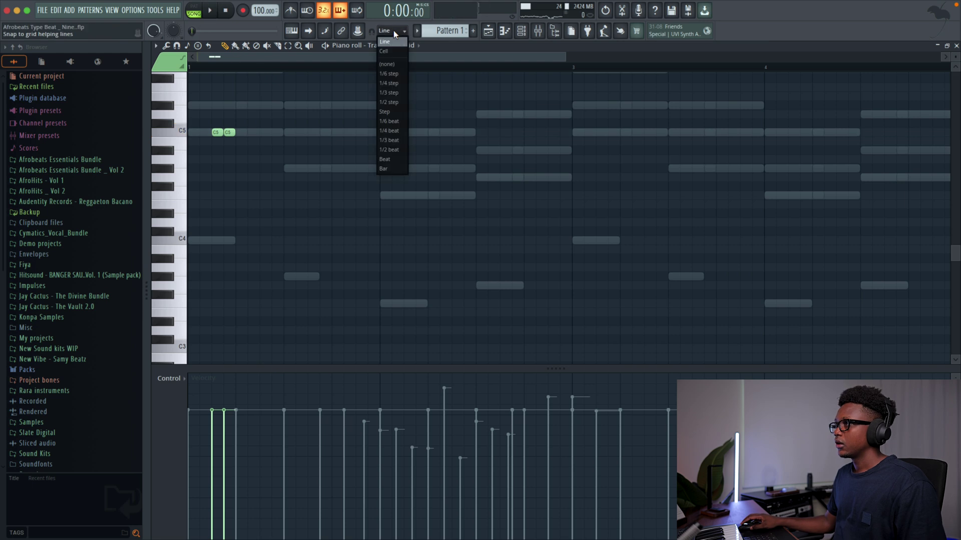
{"action": "left_click", "coordinate": [393, 122]}
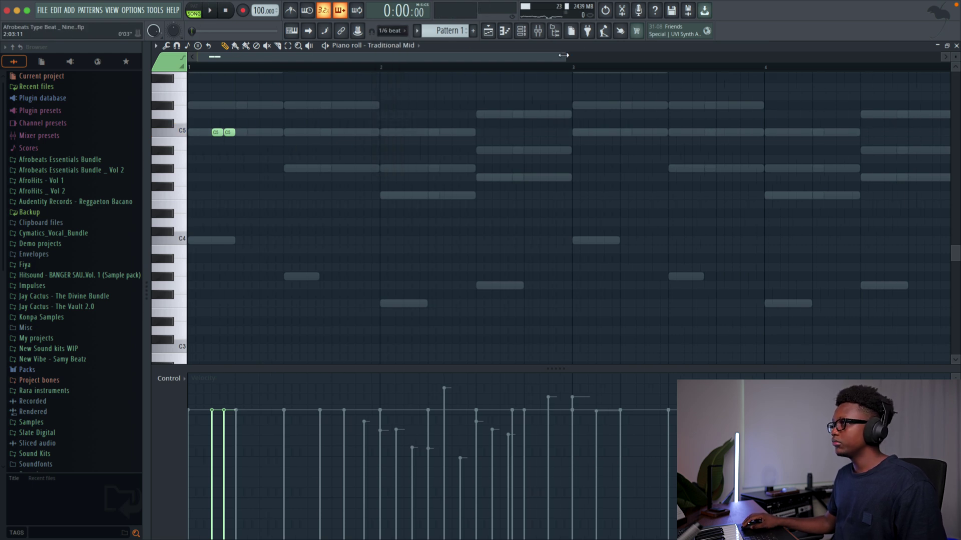
{"action": "left_click_drag", "start_coordinate": [563, 55], "coordinate": [360, 101]}
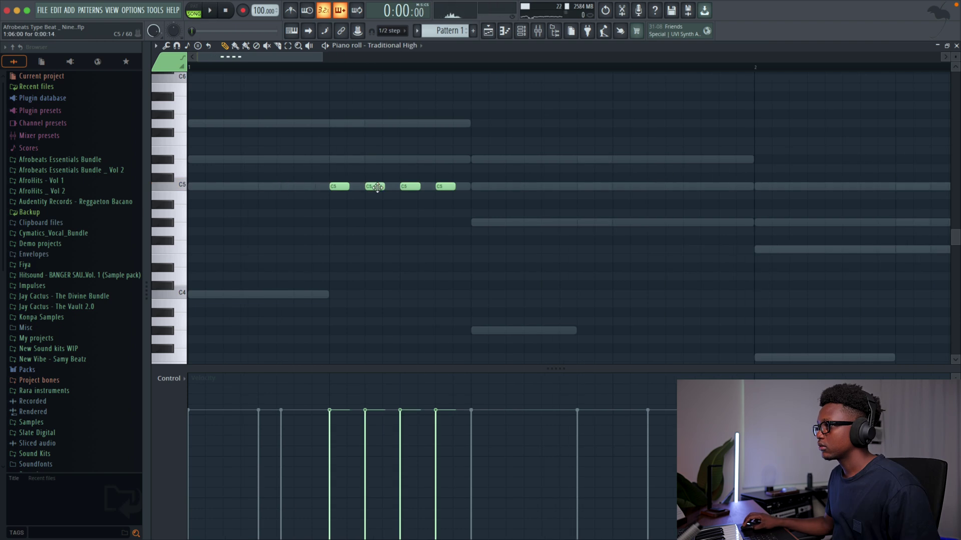
Step: Move the second C5 note later and mute it
{"action": "key", "text": "space"}
{"action": "left_click_drag", "start_coordinate": [352, 189], "coordinate": [372, 188]}
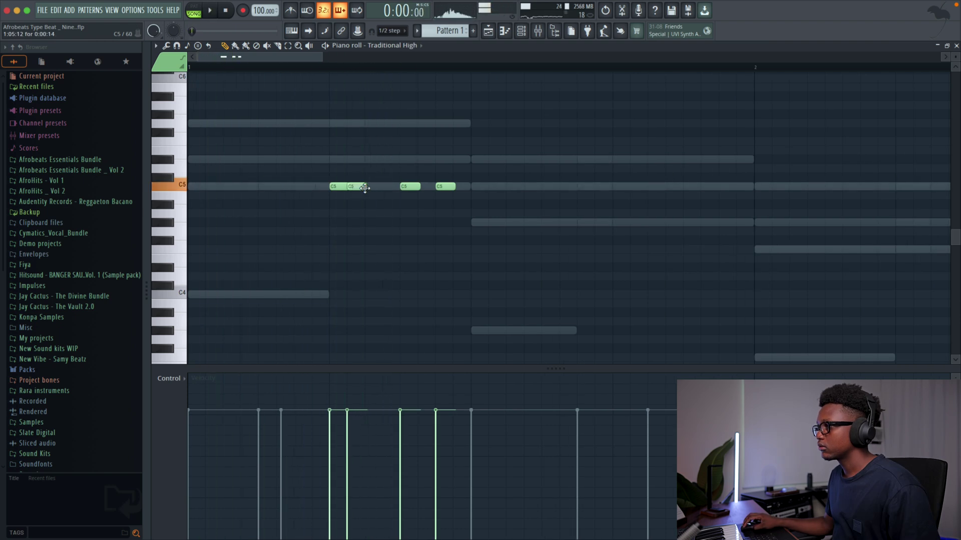
{"action": "key", "text": "t"}
{"action": "left_click", "coordinate": [374, 186]}
{"action": "key", "text": "space"}
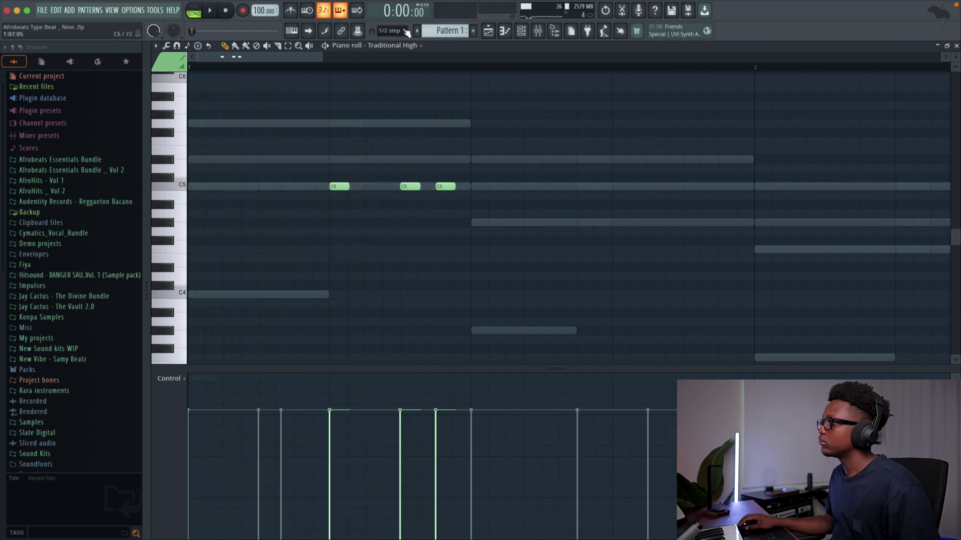
Step: On a 1/3-beat grid, replace the muted and third C5 notes with two new C5 hits
{"action": "left_click", "coordinate": [402, 32]}
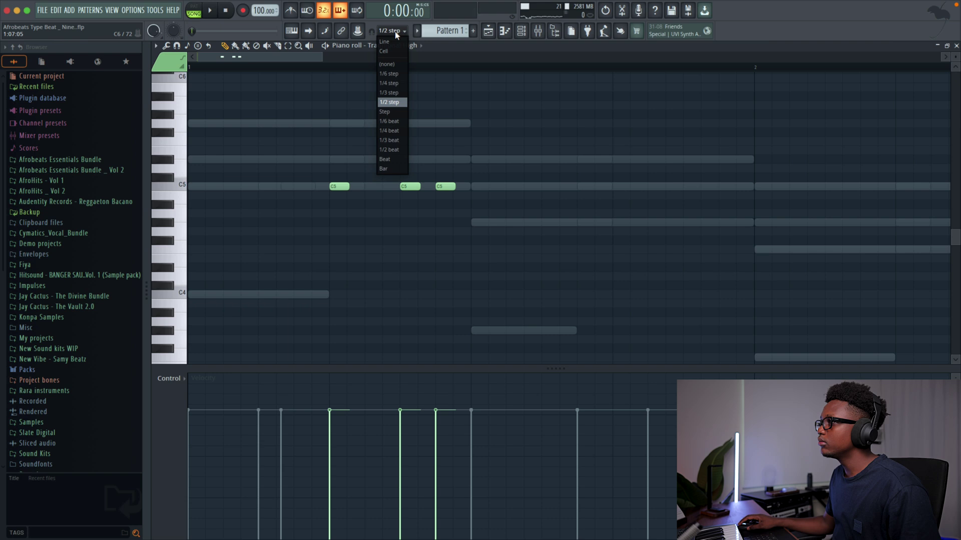
{"action": "left_click", "coordinate": [390, 140]}
{"action": "right_click", "coordinate": [403, 186]}
{"action": "right_click", "coordinate": [444, 187]}
{"action": "key", "text": "space"}
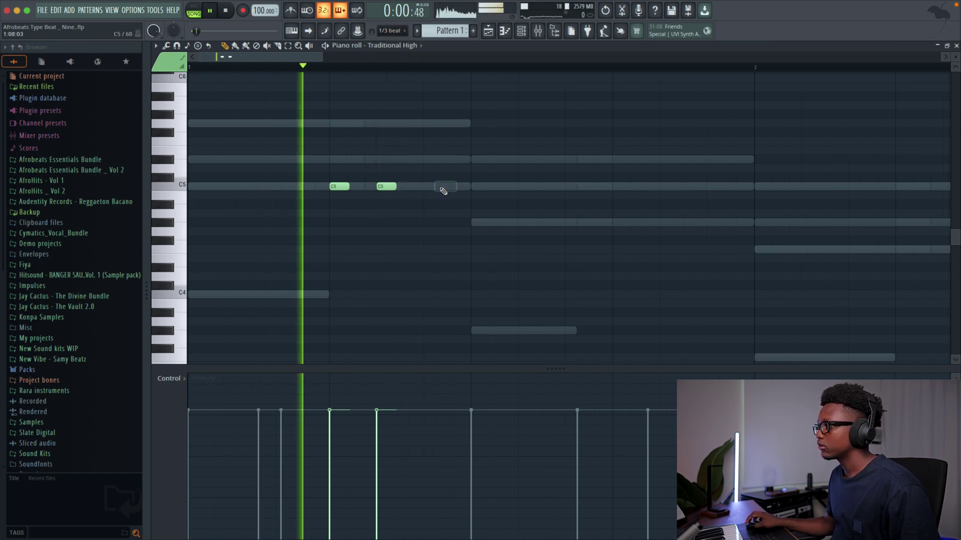
{"action": "left_click", "coordinate": [433, 186]}
{"action": "left_click", "coordinate": [481, 186]}
{"action": "key", "text": "space"}
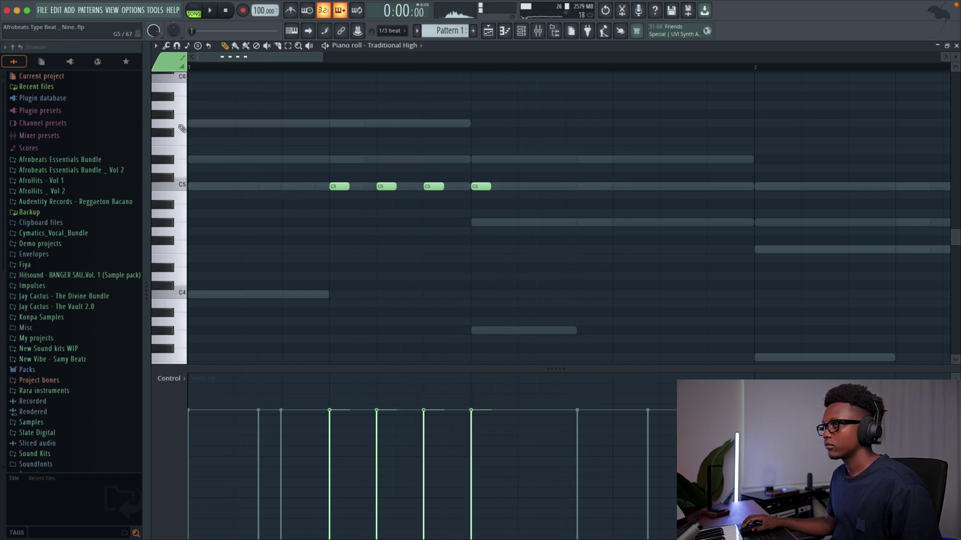
{"action": "key", "text": "F7"}
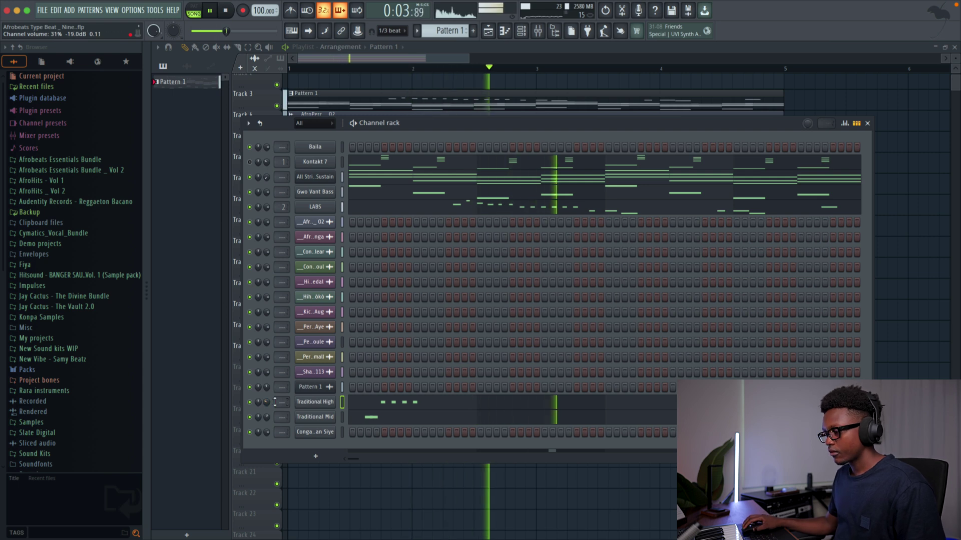
Step: In the Traditional Mid piano roll, add then remove an extra C5 note during playback
{"action": "key", "text": "space"}
{"action": "key", "text": "space"}
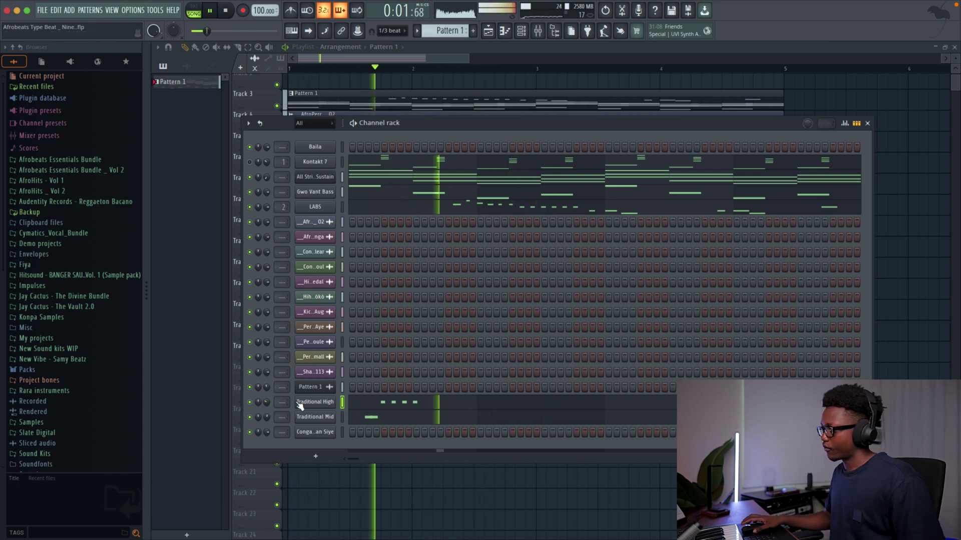
{"action": "left_click", "coordinate": [471, 417]}
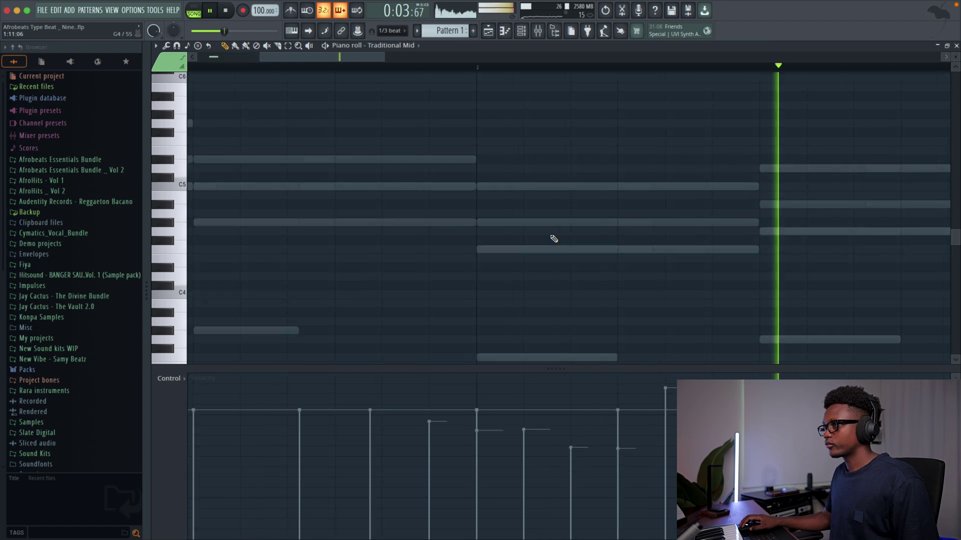
{"action": "scroll", "coordinate": [640, 241], "scroll_direction": "up", "scroll_amount": 2}
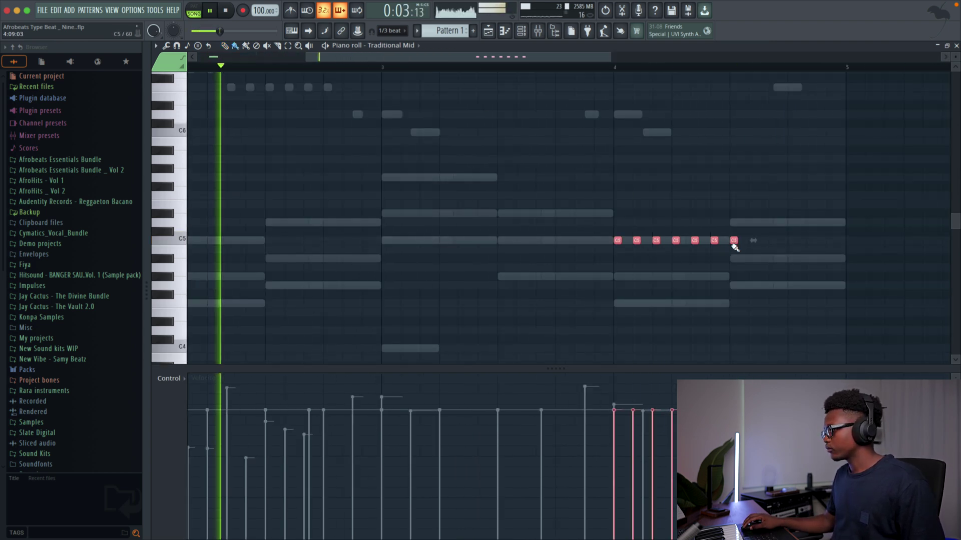
{"action": "left_click", "coordinate": [753, 241]}
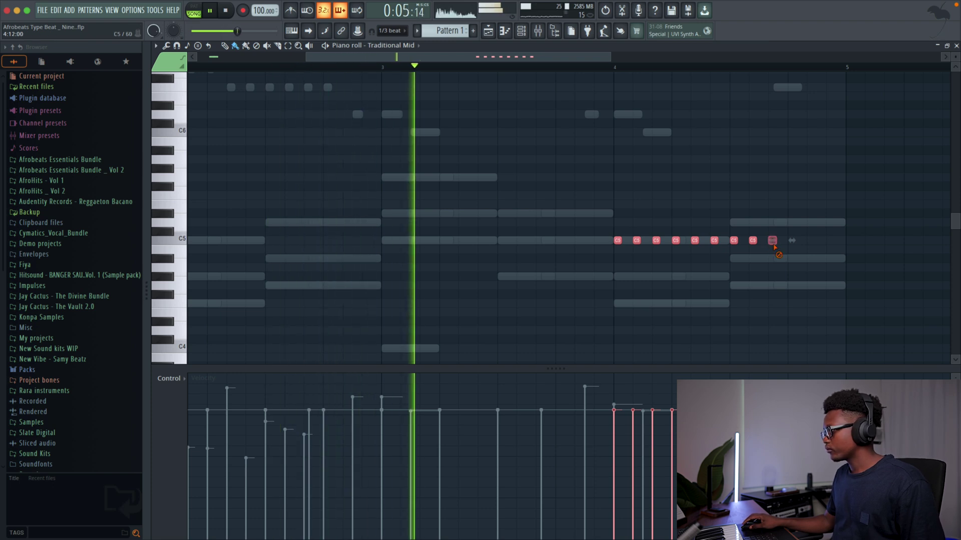
{"action": "right_click", "coordinate": [772, 241]}
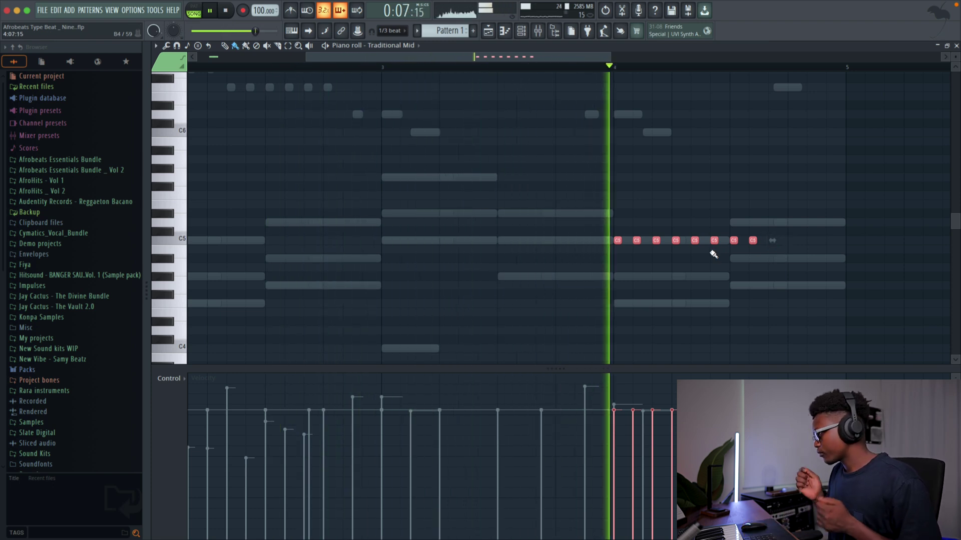
{"action": "key", "text": "space"}
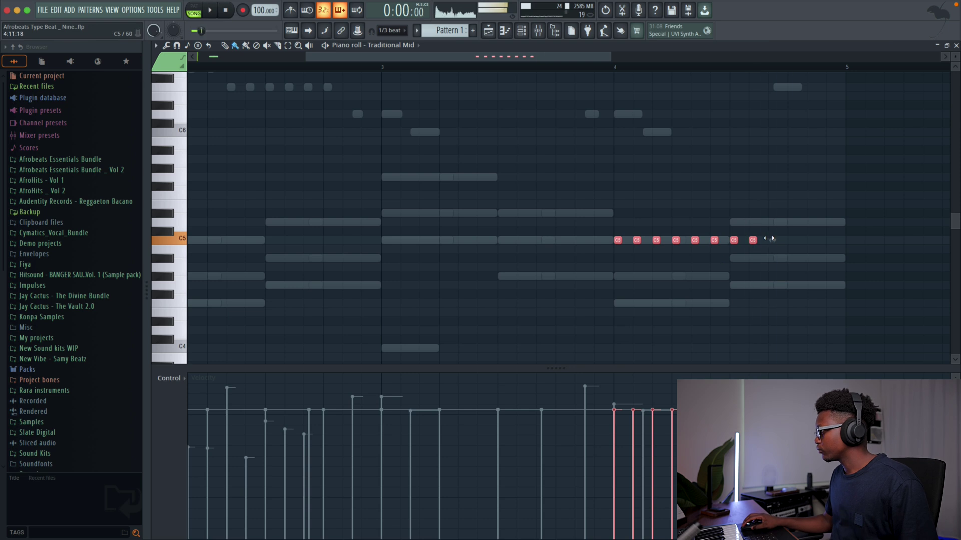
{"action": "left_click", "coordinate": [955, 45]}
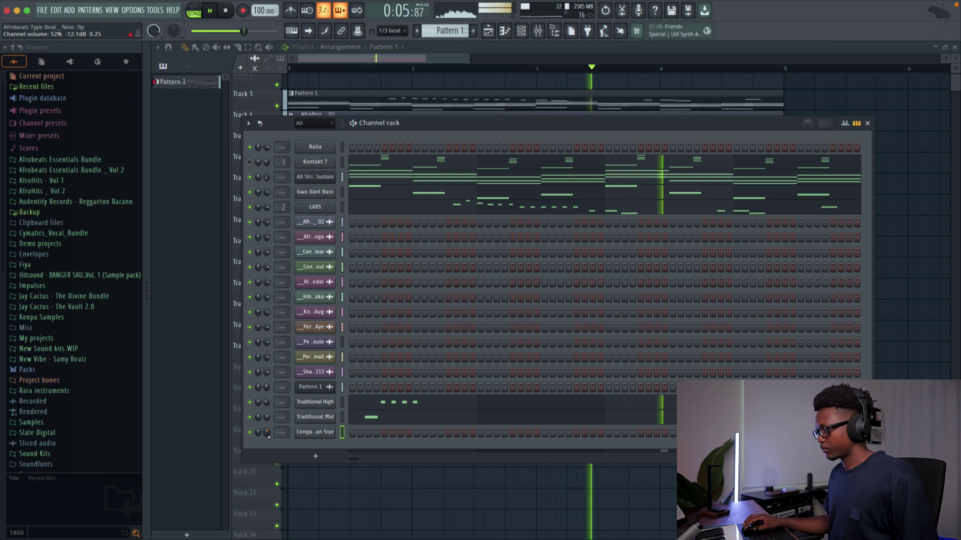
{"action": "scroll", "coordinate": [266, 433], "scroll_direction": "down", "scroll_amount": 5}
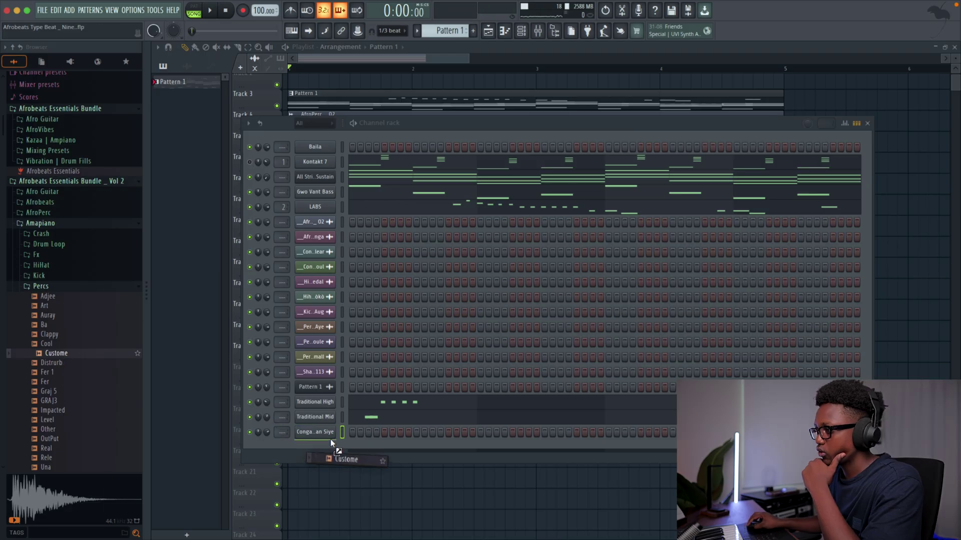
Step: Add the Custome sample with a step hit, plus the Impacted sample, to the channel rack
{"action": "left_click_drag", "start_coordinate": [331, 443], "coordinate": [335, 447]}
{"action": "left_click", "coordinate": [440, 447]}
{"action": "key", "text": "space"}
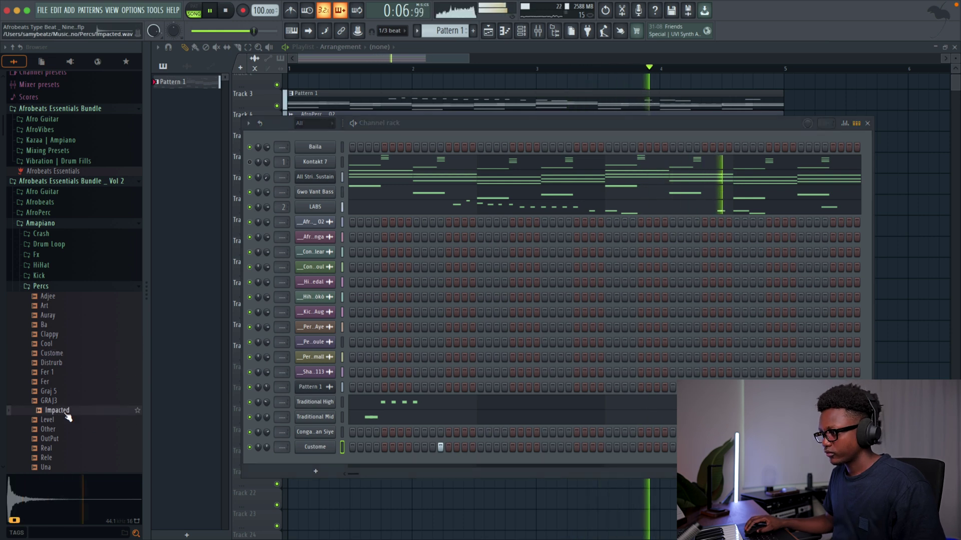
{"action": "left_click_drag", "start_coordinate": [67, 411], "coordinate": [344, 466]}
{"action": "key", "text": "space"}
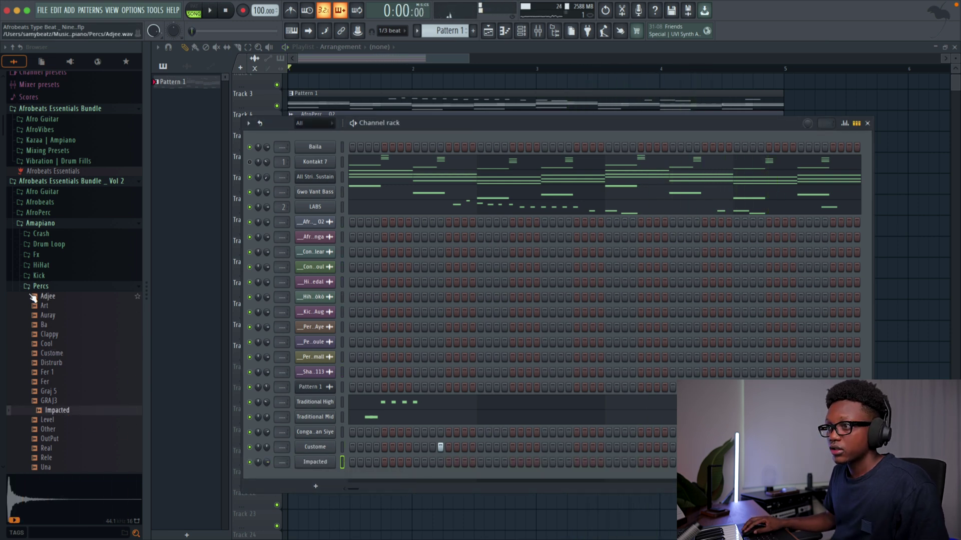
Step: Browse Fiya > Afro Percs, preview the Baw sample and add it as a channel
{"action": "left_click", "coordinate": [38, 287]}
{"action": "left_click", "coordinate": [41, 224]}
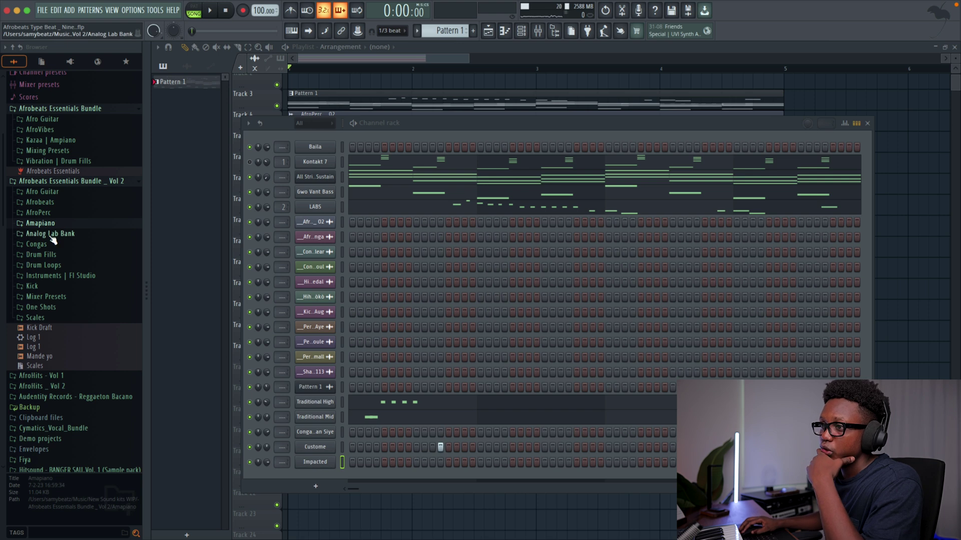
{"action": "scroll", "coordinate": [51, 375], "scroll_direction": "down", "scroll_amount": 5}
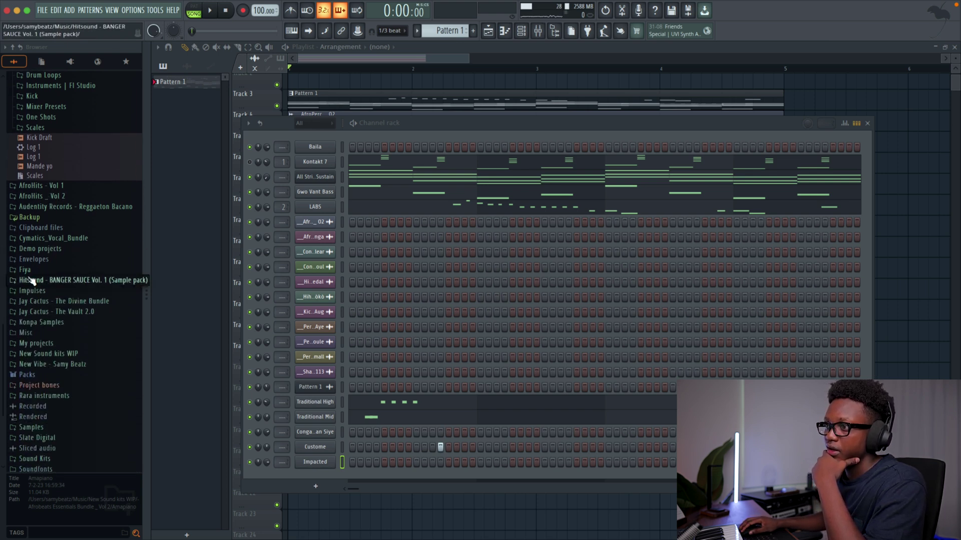
{"action": "left_click", "coordinate": [30, 278]}
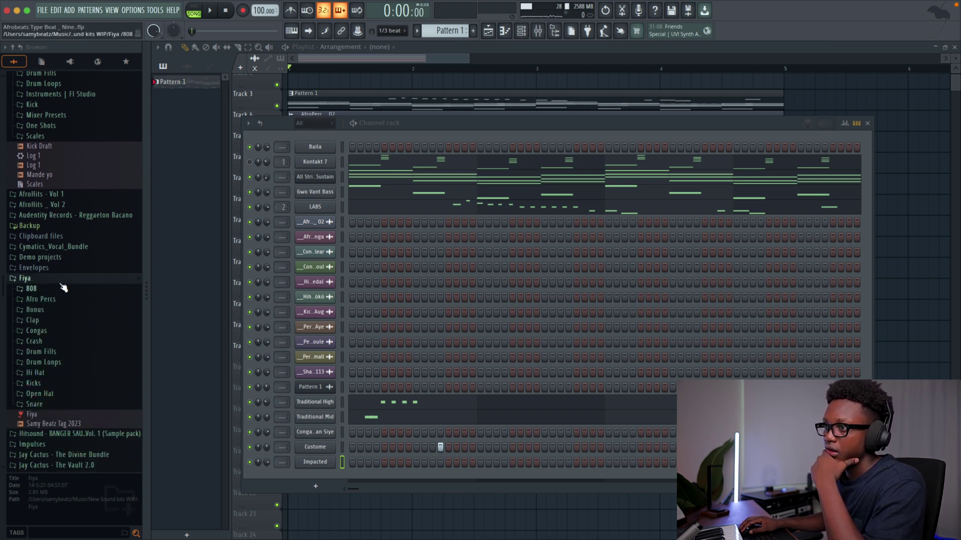
{"action": "left_click", "coordinate": [41, 300]}
{"action": "left_click", "coordinate": [51, 328]}
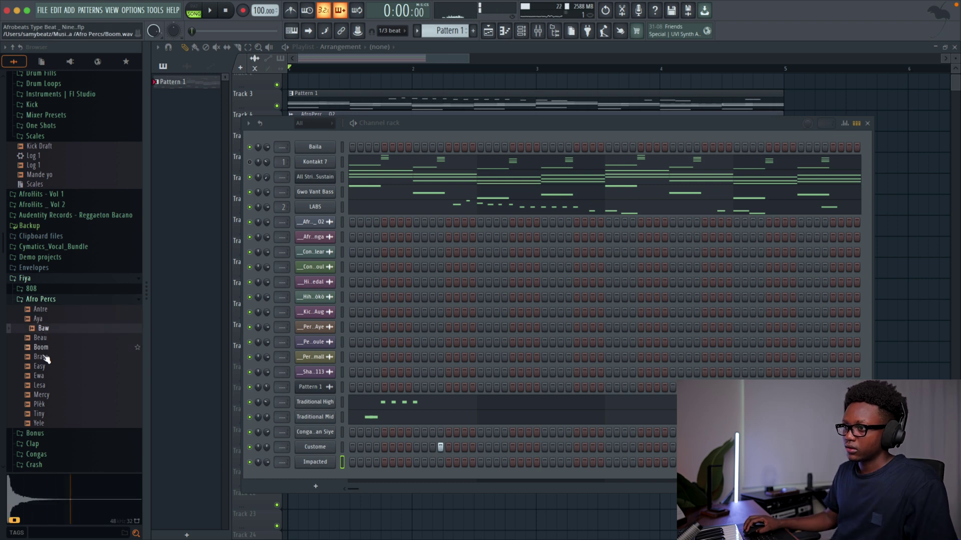
{"action": "left_click_drag", "start_coordinate": [43, 328], "coordinate": [314, 480]}
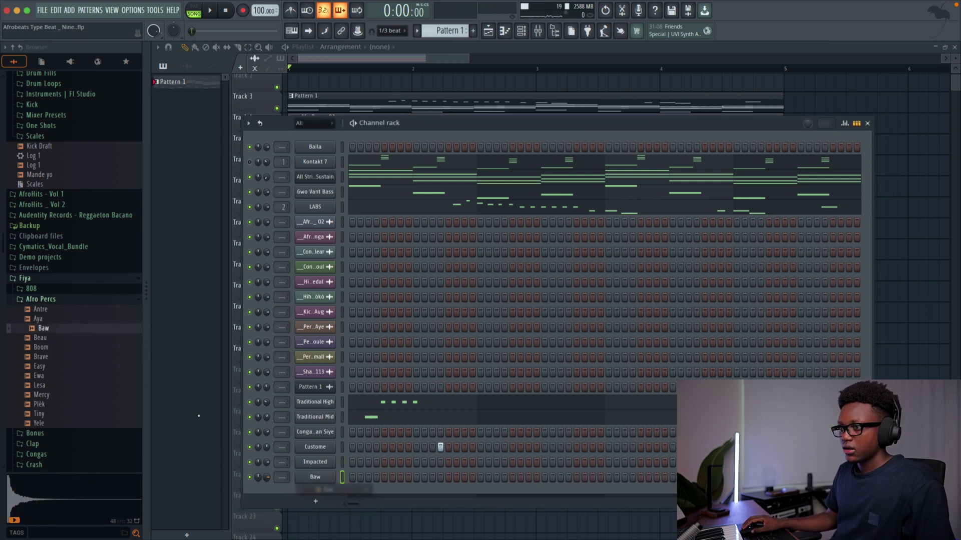
Step: Preview the Fer 1 sample from the Percs folder and add it to the channel rack
{"action": "left_click", "coordinate": [47, 158]}
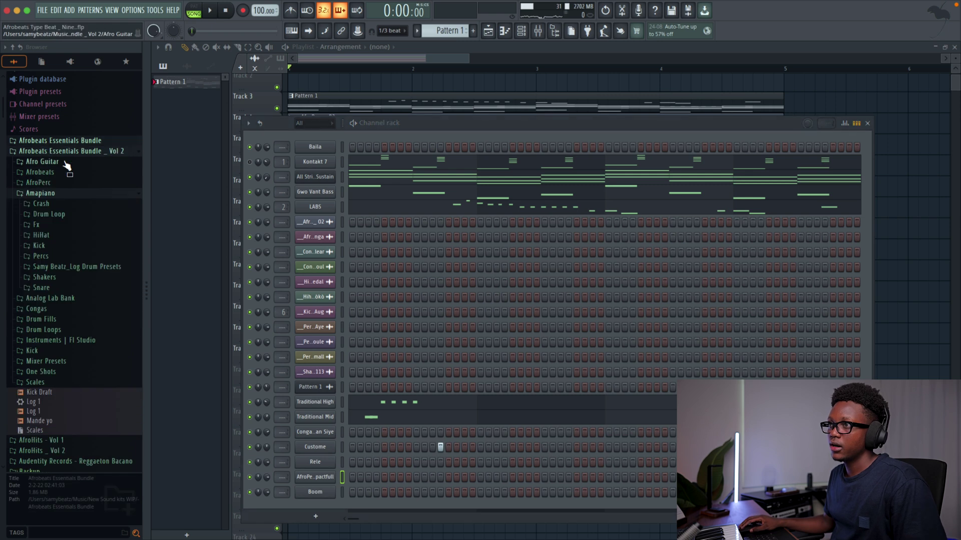
{"action": "left_click", "coordinate": [41, 255]}
{"action": "left_click", "coordinate": [51, 343]}
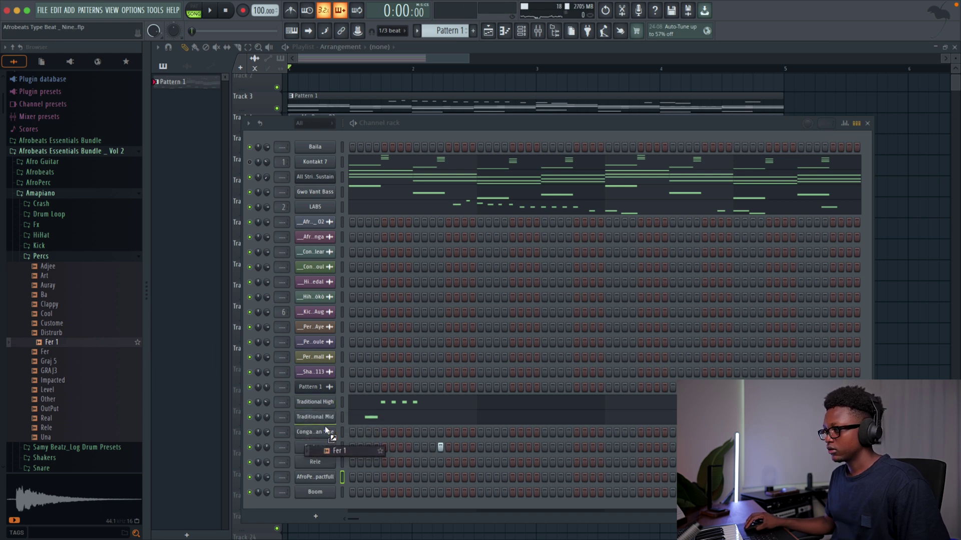
{"action": "left_click_drag", "start_coordinate": [324, 427], "coordinate": [326, 439]}
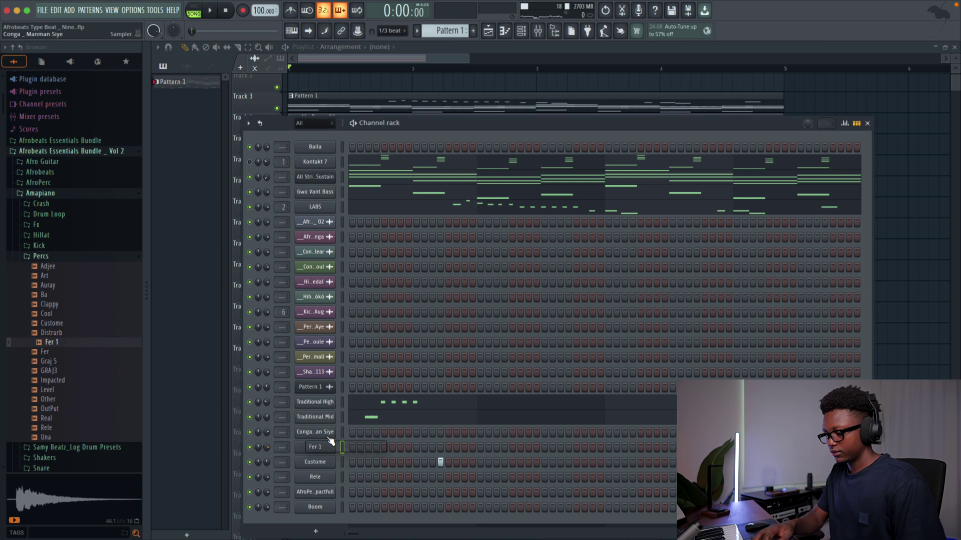
{"action": "key", "text": "space"}
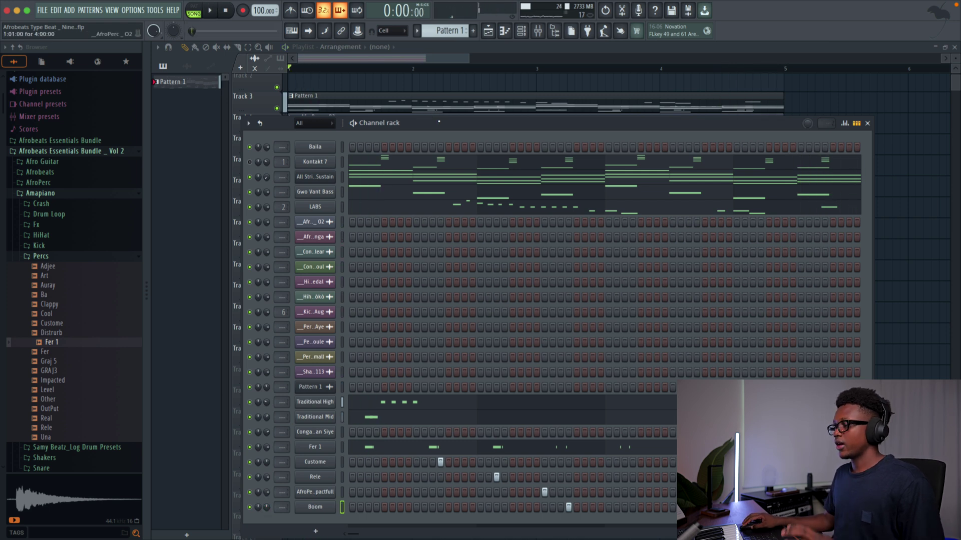
Step: Preview the Roll that drum fill from Drum Fills and place it in the playlist
{"action": "left_click_drag", "start_coordinate": [439, 123], "coordinate": [507, 238]}
{"action": "left_click", "coordinate": [43, 256]}
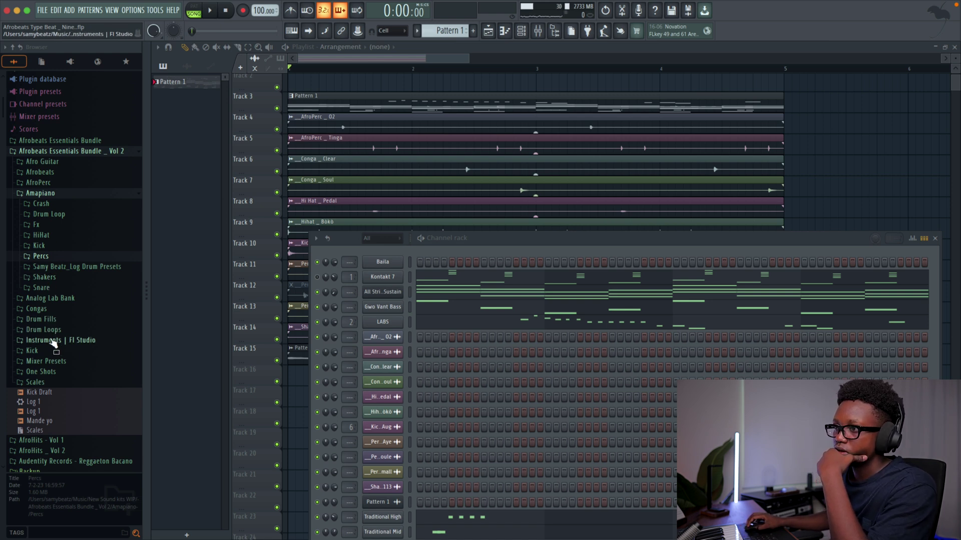
{"action": "left_click", "coordinate": [41, 321]}
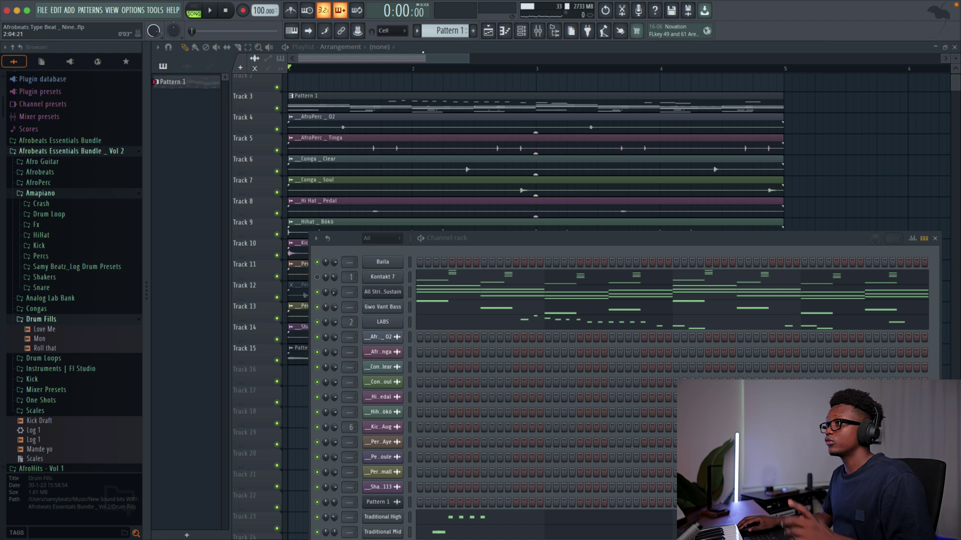
{"action": "key", "text": "F6"}
{"action": "left_click", "coordinate": [42, 348]}
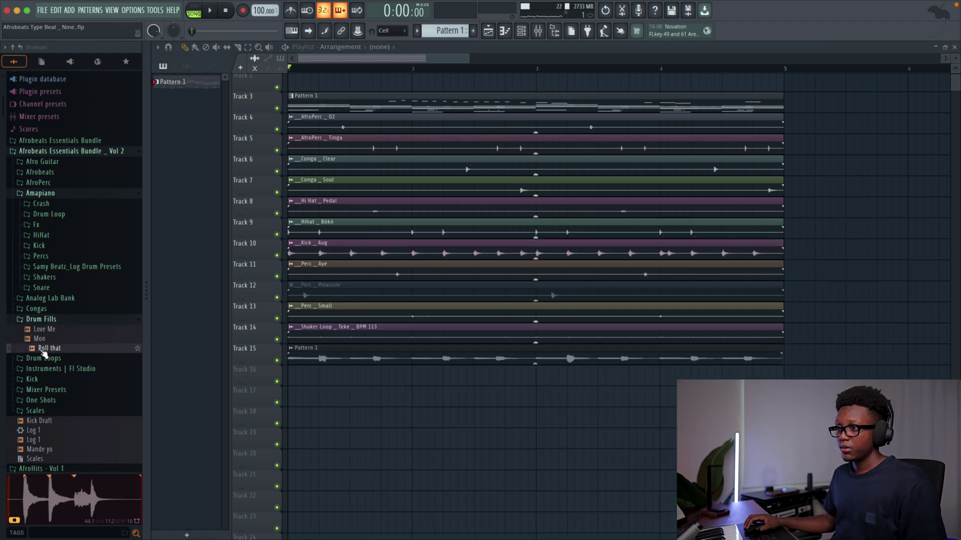
{"action": "left_click_drag", "start_coordinate": [43, 359], "coordinate": [560, 425]}
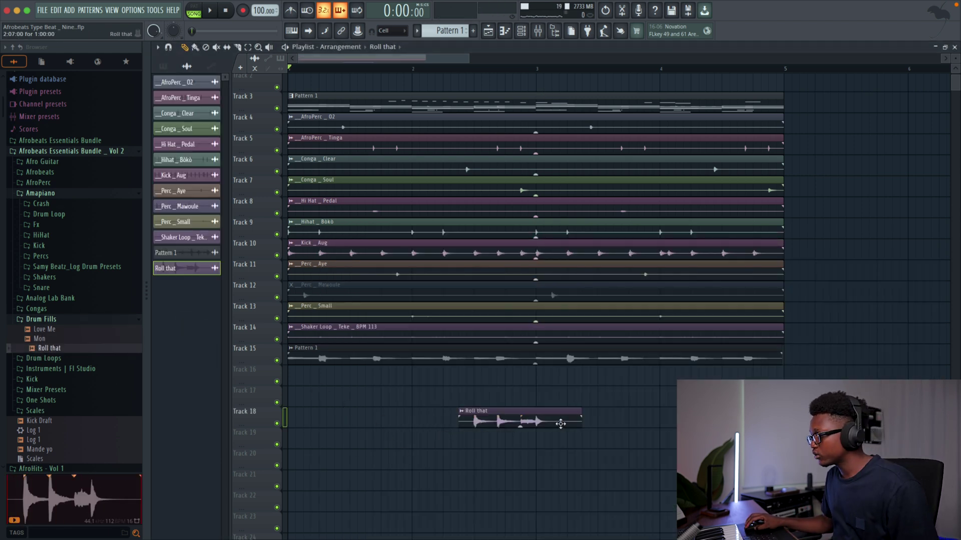
Step: Trim the Roll that clip's edges down to a short hit just before bar 3
{"action": "key", "text": "space"}
{"action": "left_click_drag", "start_coordinate": [460, 415], "coordinate": [522, 413]}
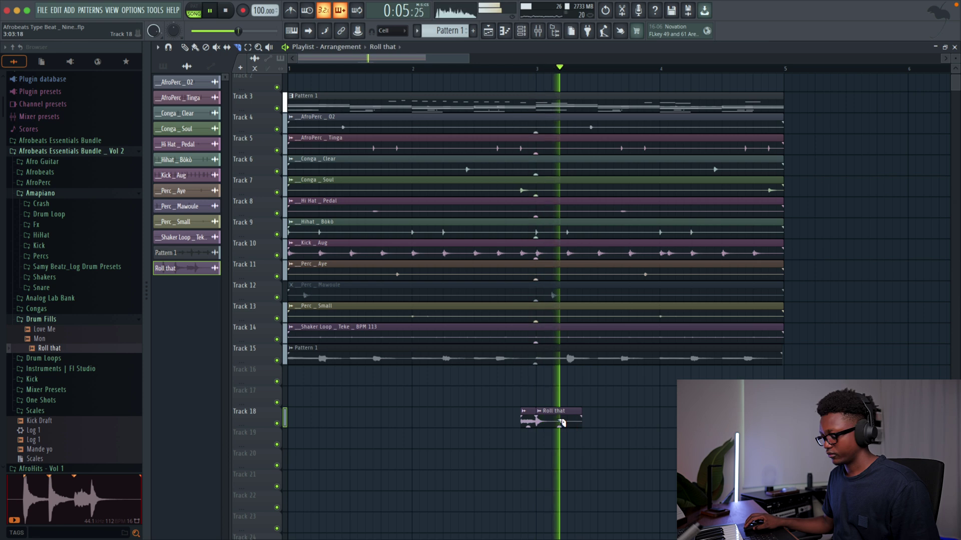
{"action": "key", "text": "space"}
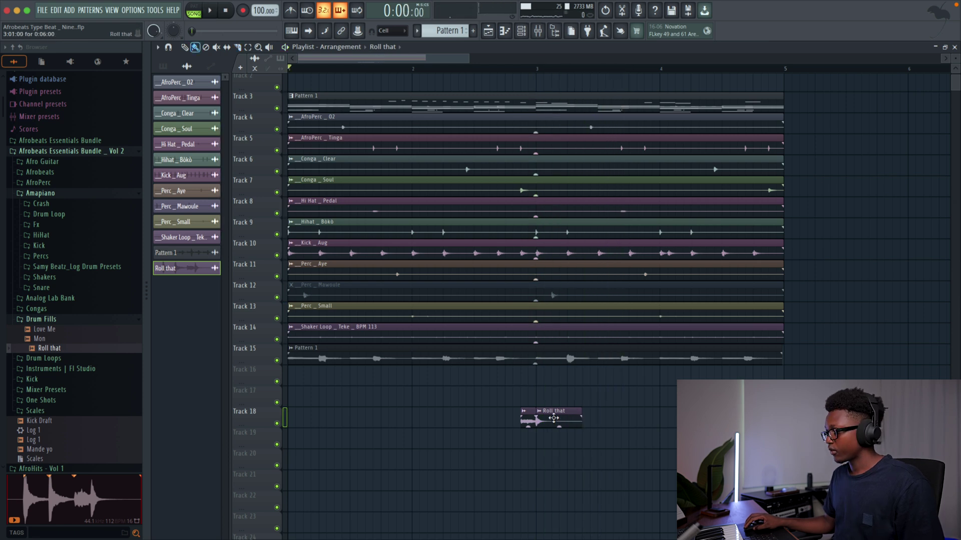
{"action": "key", "text": "space"}
{"action": "mouse_move", "coordinate": [553, 418]}
{"action": "left_mouse_down"}
{"action": "mouse_move", "coordinate": [528, 417]}
{"action": "mouse_move", "coordinate": [528, 369]}
{"action": "left_mouse_up"}
{"action": "scroll", "coordinate": [525, 369], "scroll_direction": "up", "scroll_amount": 1}
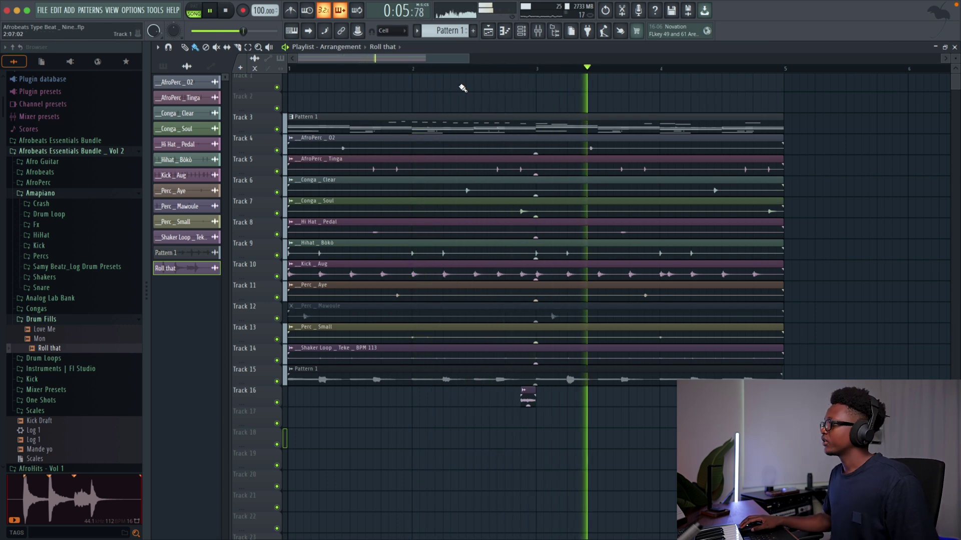
{"action": "key", "text": "space"}
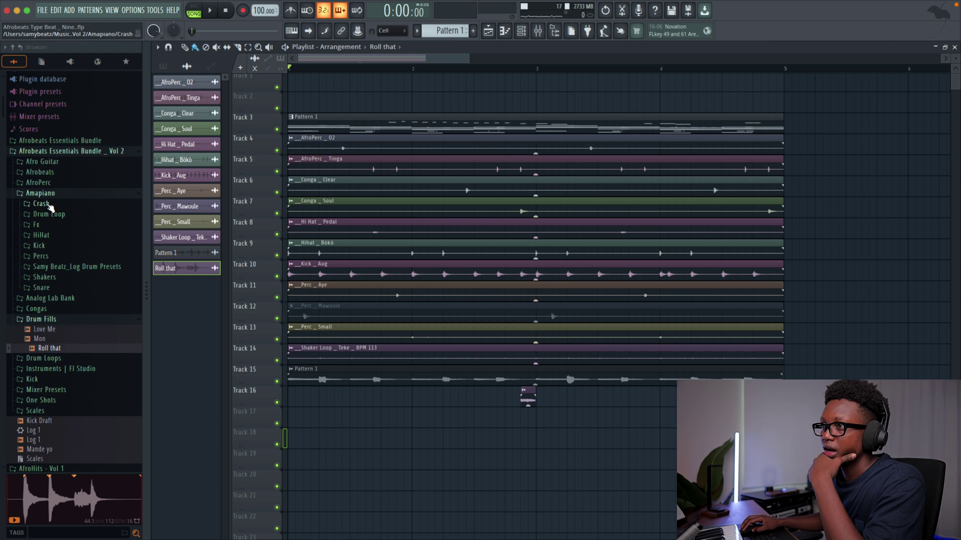
Step: Place the Vibrate crash sample from the Crash folder on Track 17 at bar 3
{"action": "left_click", "coordinate": [45, 205]}
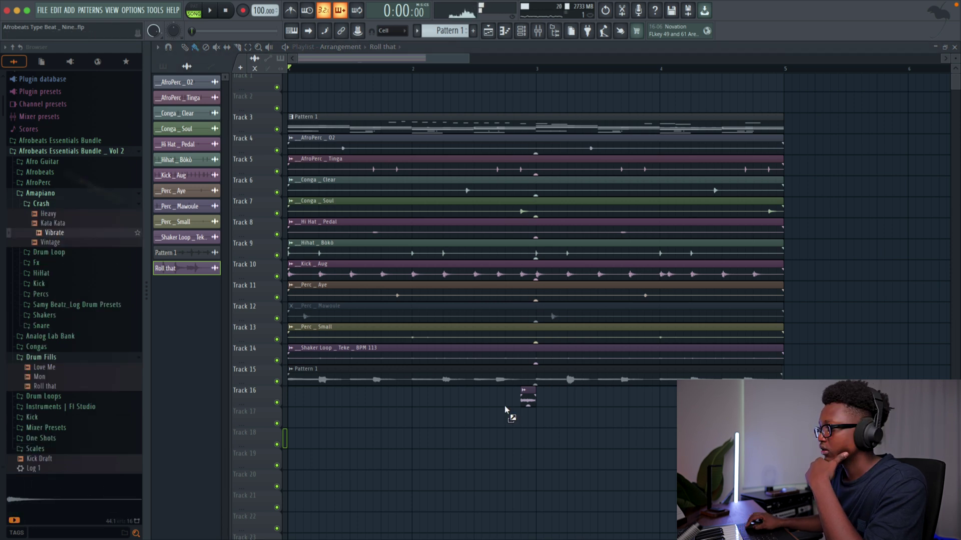
{"action": "left_click_drag", "start_coordinate": [505, 406], "coordinate": [542, 426]}
{"action": "key", "text": "space"}
Step: Raise the Vibrate channel's volume, close the channel settings windows, and show the channel rack
{"action": "double_click", "coordinate": [556, 418]}
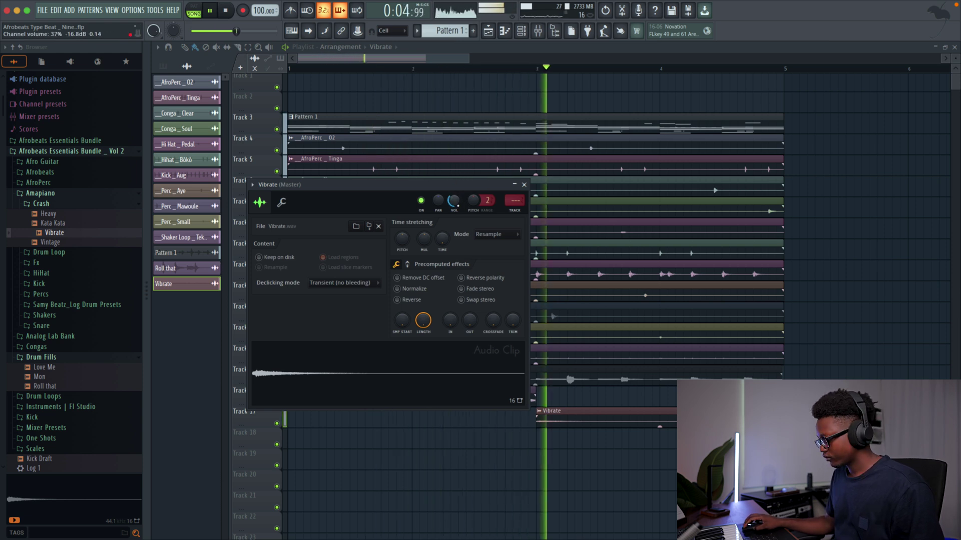
{"action": "left_click_drag", "start_coordinate": [454, 201], "coordinate": [453, 180]}
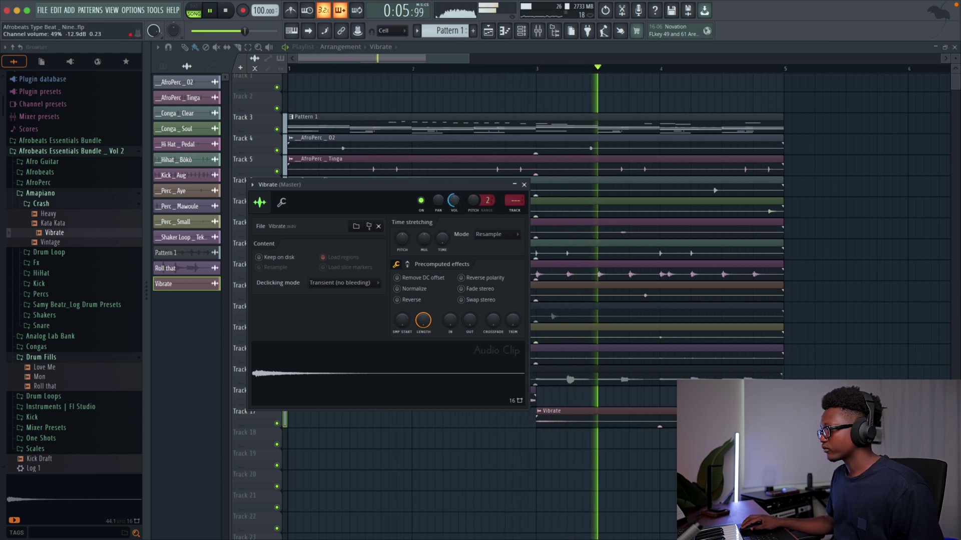
{"action": "left_click", "coordinate": [523, 185]}
{"action": "left_click", "coordinate": [525, 397]}
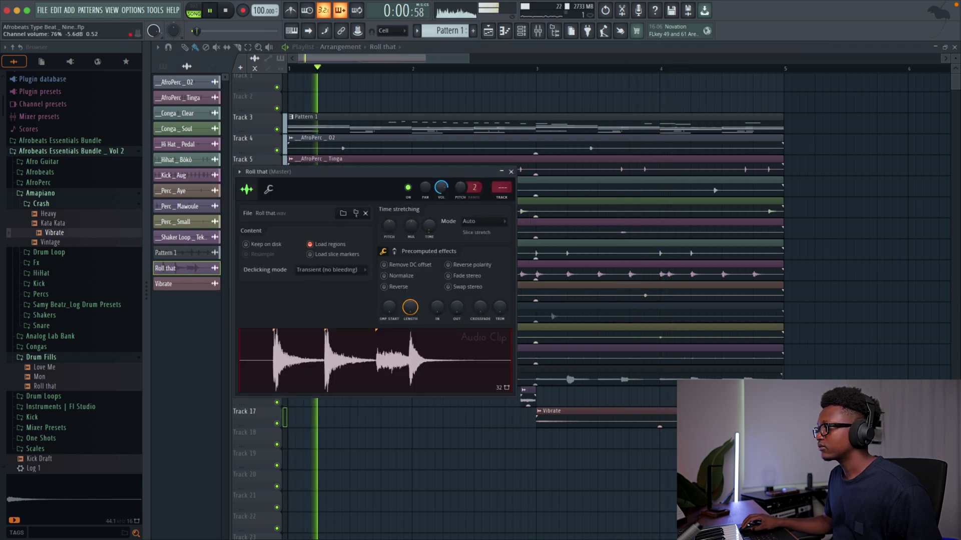
{"action": "left_click", "coordinate": [528, 65]}
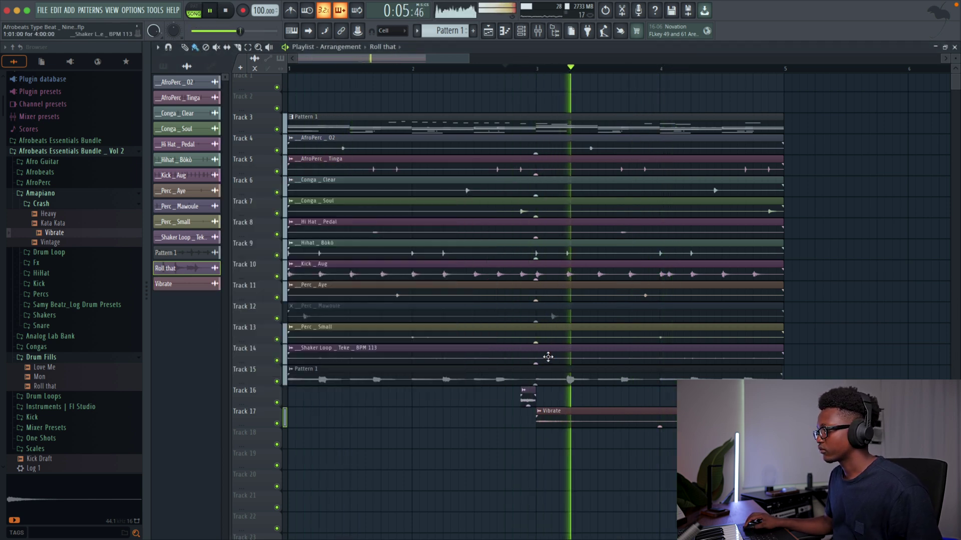
{"action": "key", "text": "space"}
{"action": "key", "text": "F6"}
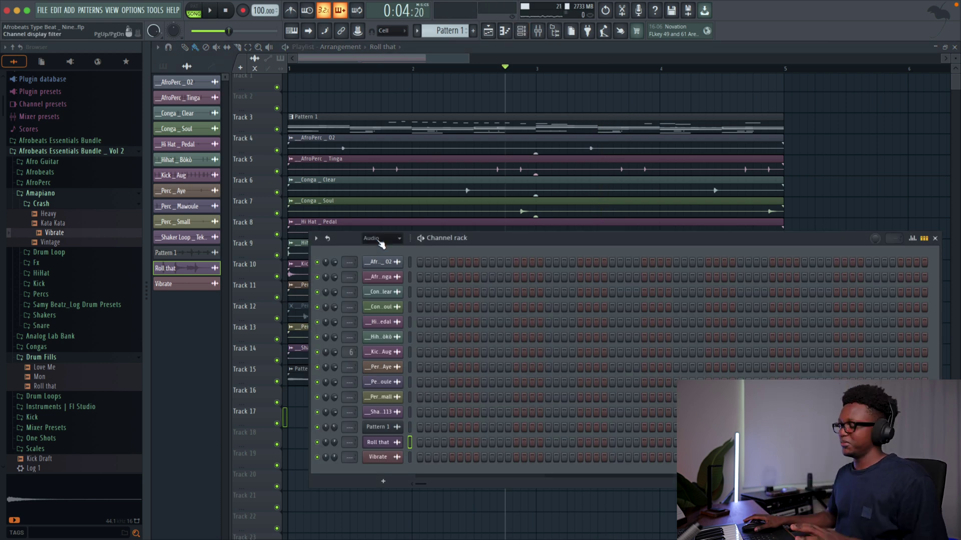
Step: Add a Fruity DX10 synth channel to the channel rack
{"action": "left_click", "coordinate": [382, 482]}
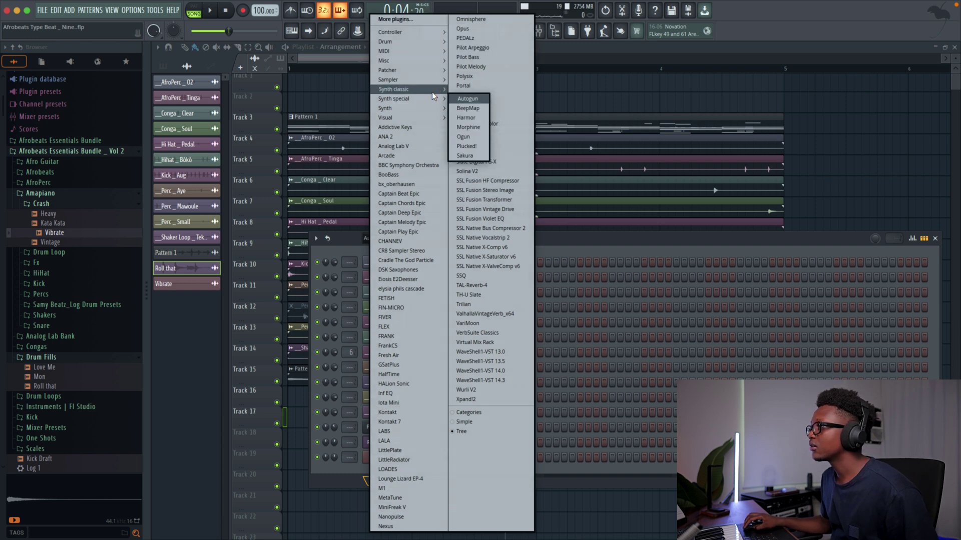
{"action": "mouse_move", "coordinate": [398, 88]}
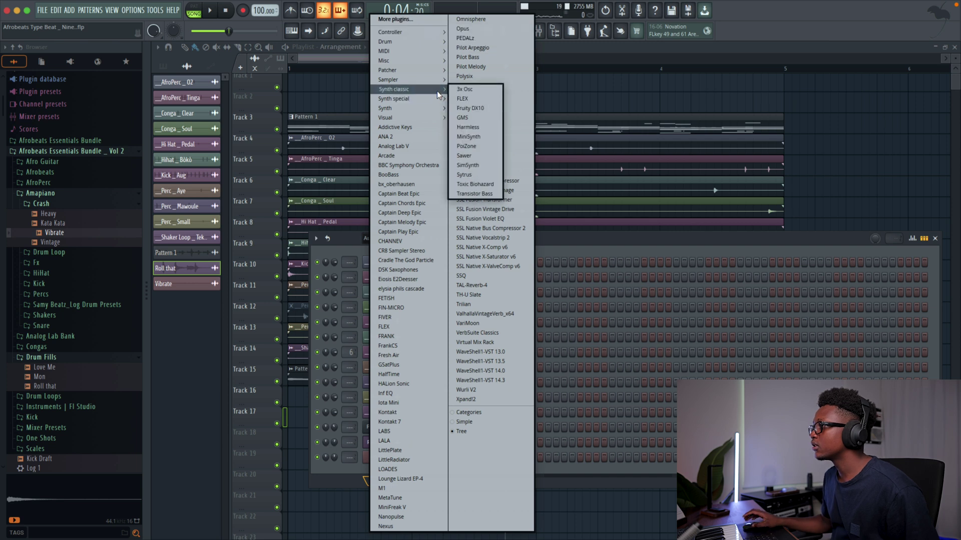
{"action": "key", "text": "Down"}
{"action": "key", "text": "Down"}
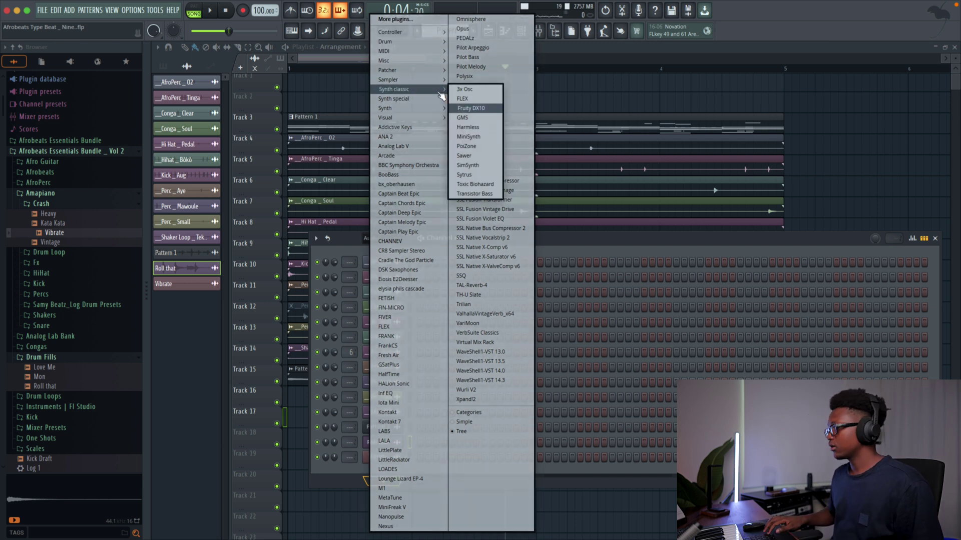
{"action": "key", "text": "Return"}
{"action": "key", "text": "space"}
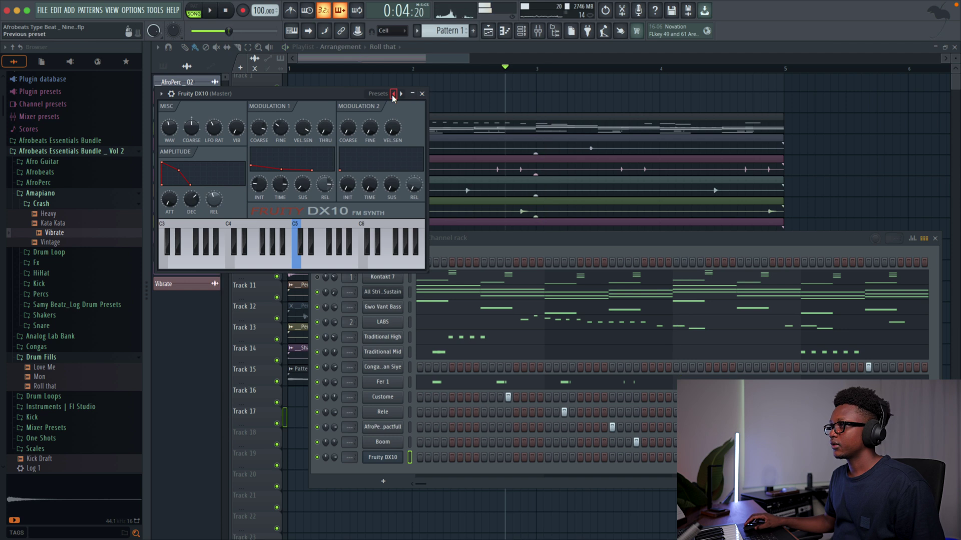
Step: Load the Samy Beatz _ Log Vibe Top preset on the DX10 and close its window
{"action": "left_click", "coordinate": [392, 95]}
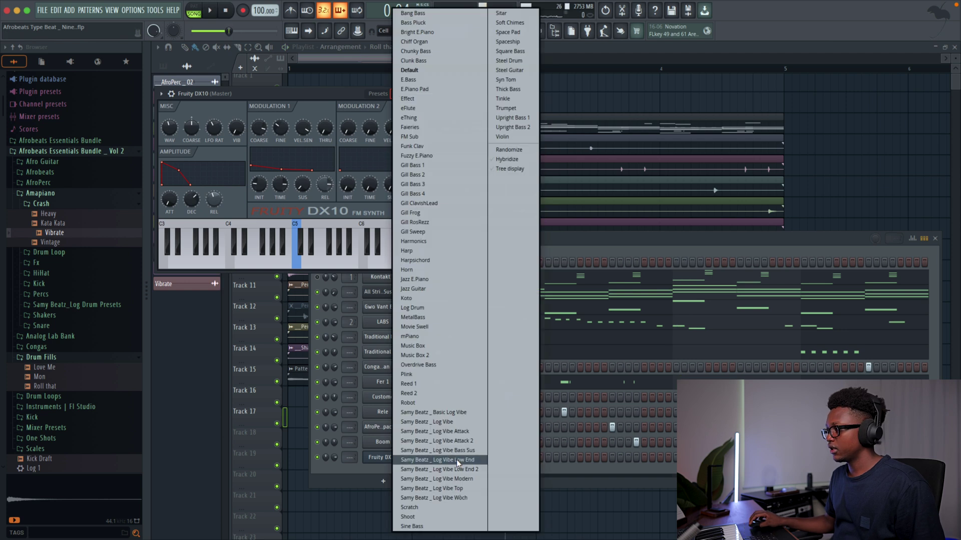
{"action": "left_click", "coordinate": [458, 497]}
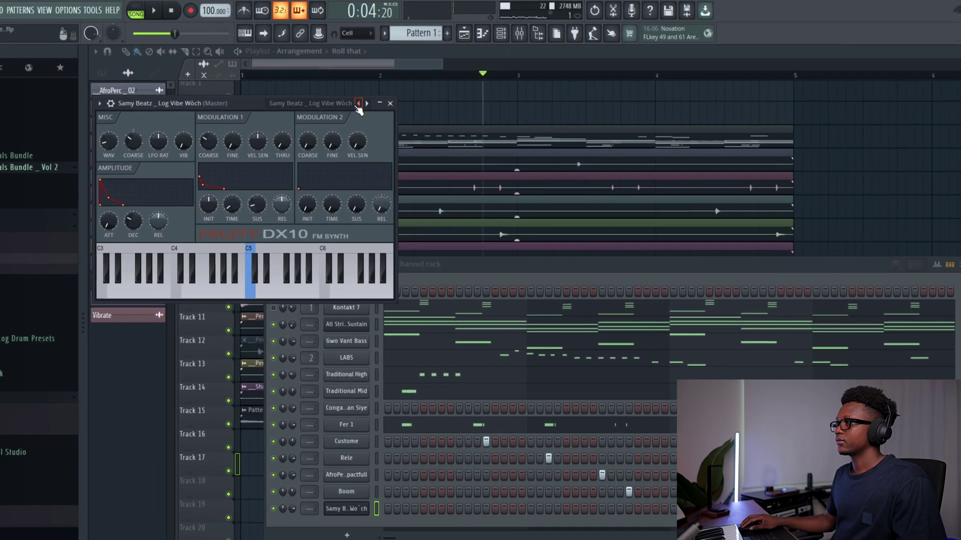
{"action": "left_click", "coordinate": [350, 106]}
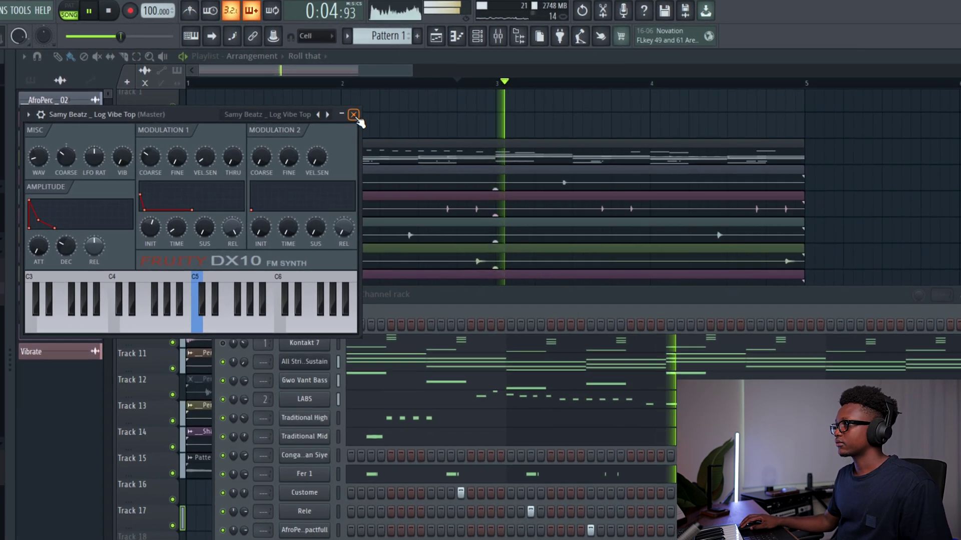
{"action": "left_click", "coordinate": [354, 115]}
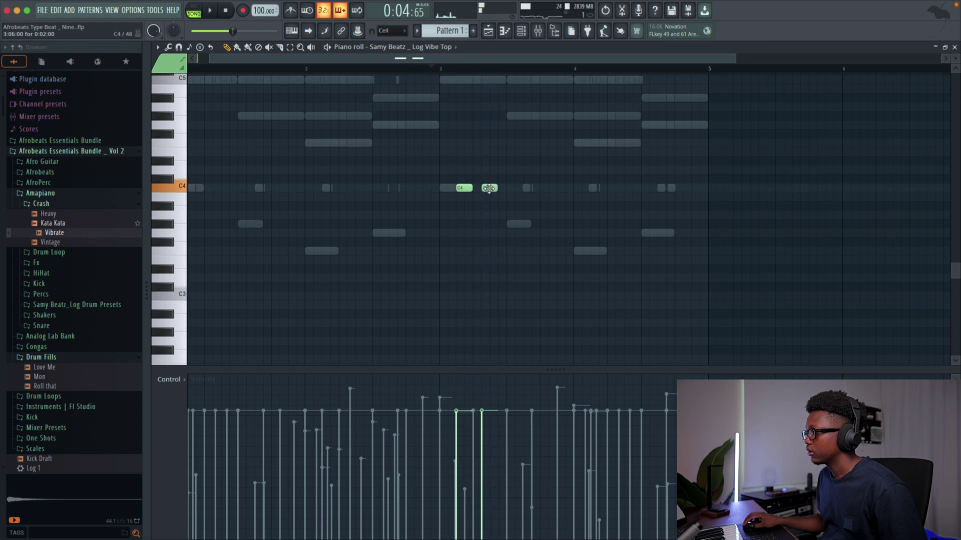
Step: Add a second C4 note and lengthen the closing A#4 note in the piano roll
{"action": "left_click", "coordinate": [511, 224]}
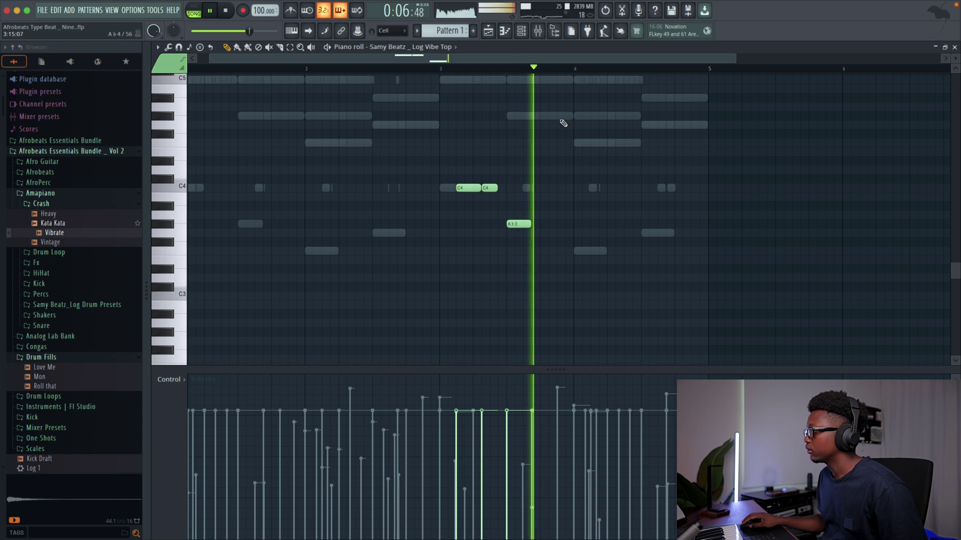
{"action": "key", "text": "space"}
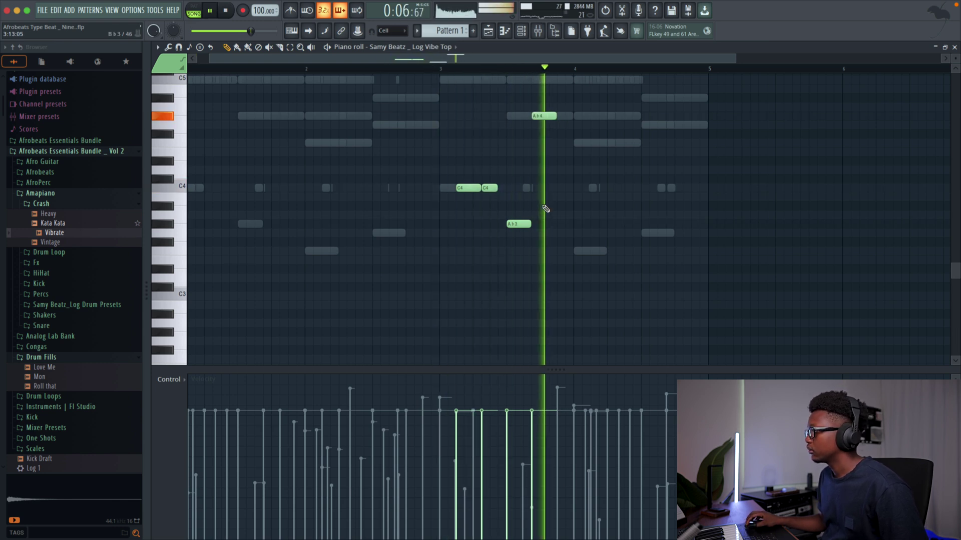
{"action": "left_click_drag", "start_coordinate": [555, 116], "coordinate": [576, 133]}
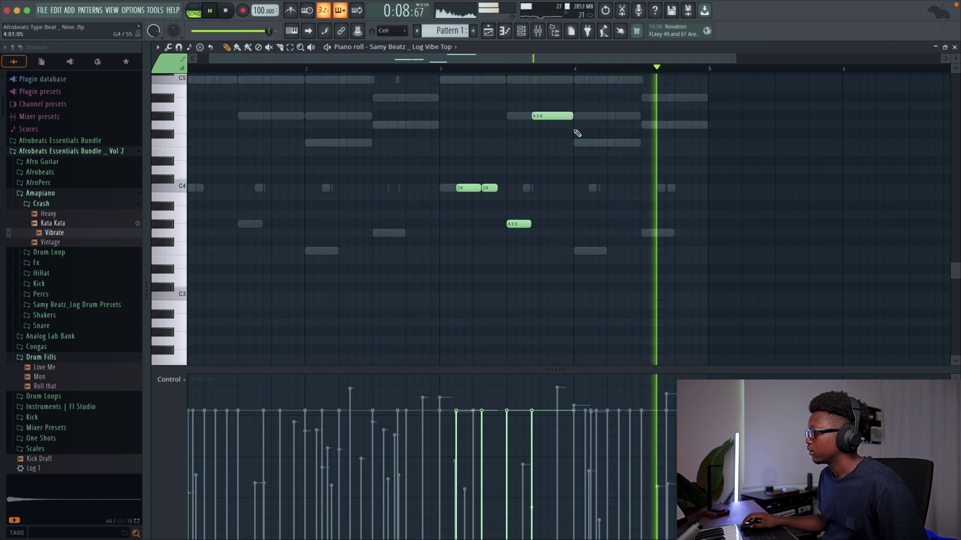
{"action": "key", "text": "space"}
{"action": "left_click", "coordinate": [954, 46]}
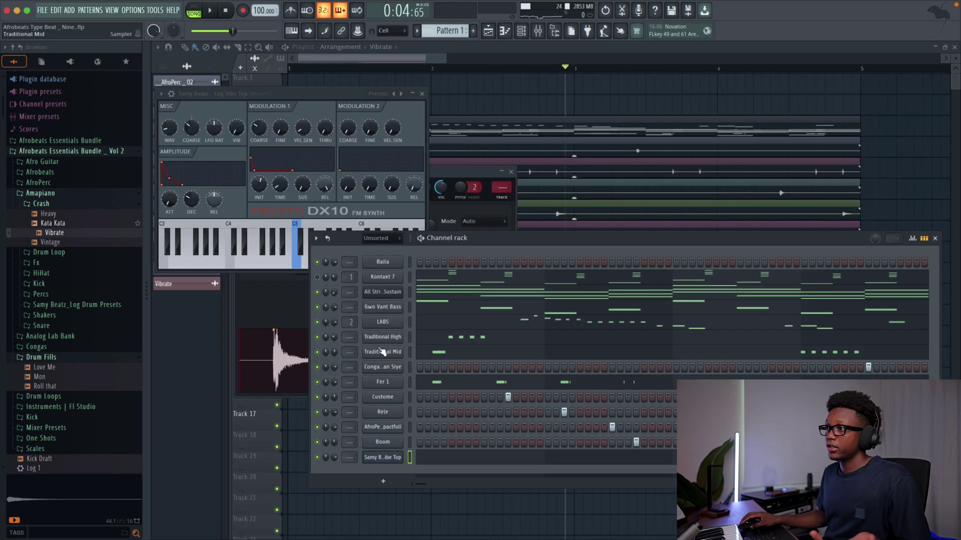
Step: Clone the Log Vibe Top channel and give the copy the Samy Beatz _ Log Vibe Low End preset
{"action": "right_click", "coordinate": [376, 455]}
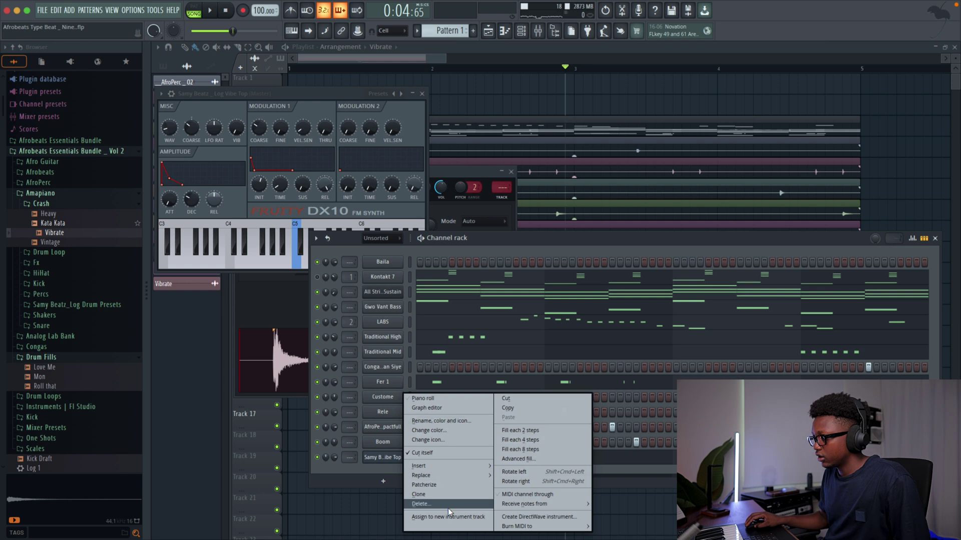
{"action": "left_click", "coordinate": [434, 497]}
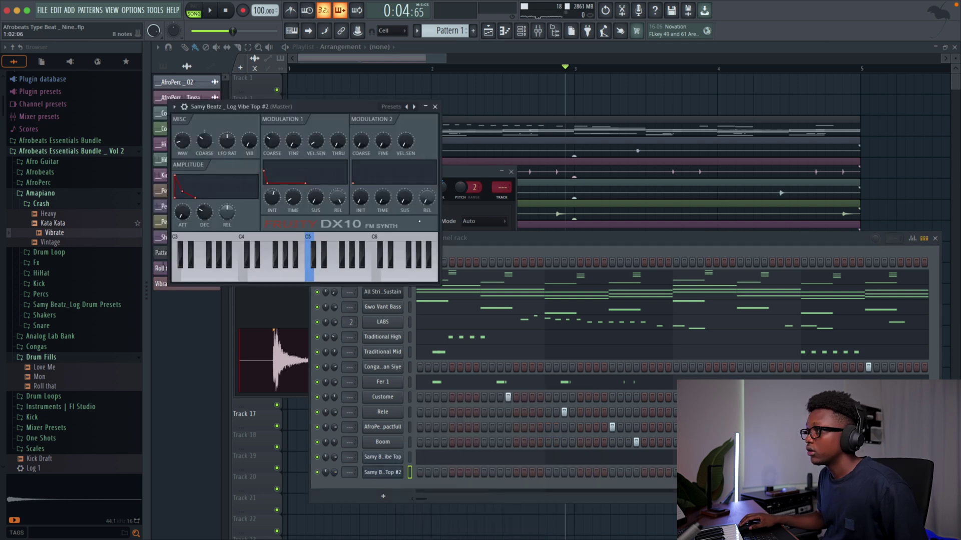
{"action": "left_click", "coordinate": [415, 106]}
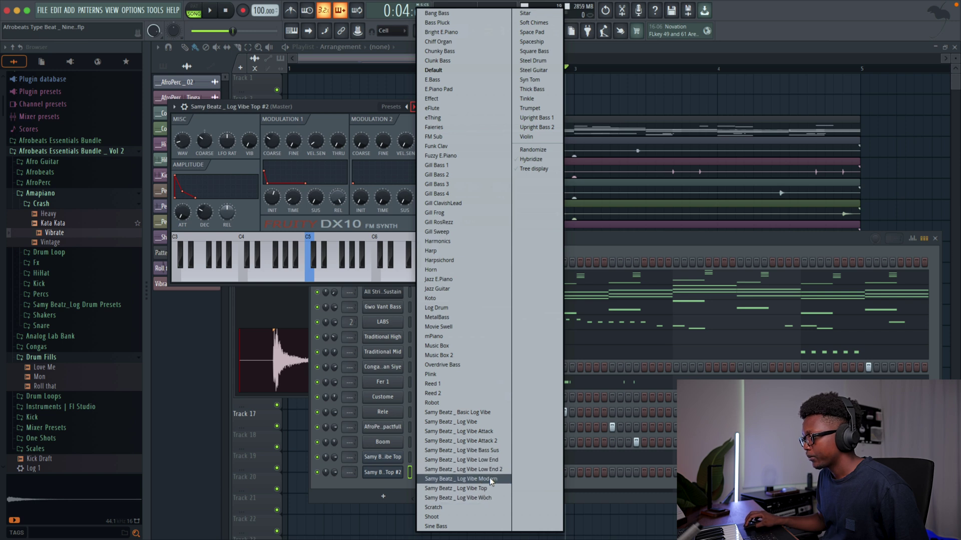
{"action": "left_click", "coordinate": [494, 461]}
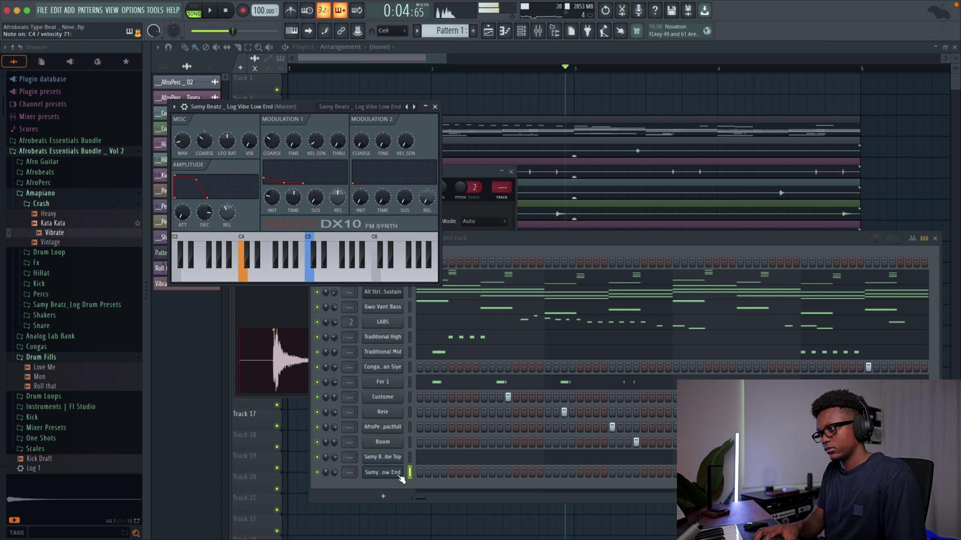
{"action": "left_click", "coordinate": [410, 457]}
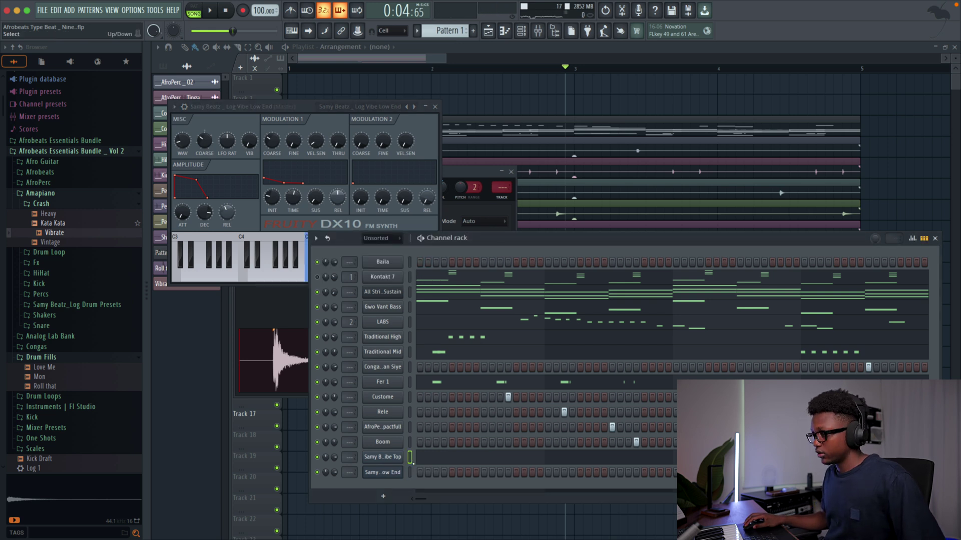
{"action": "key", "text": "F7"}
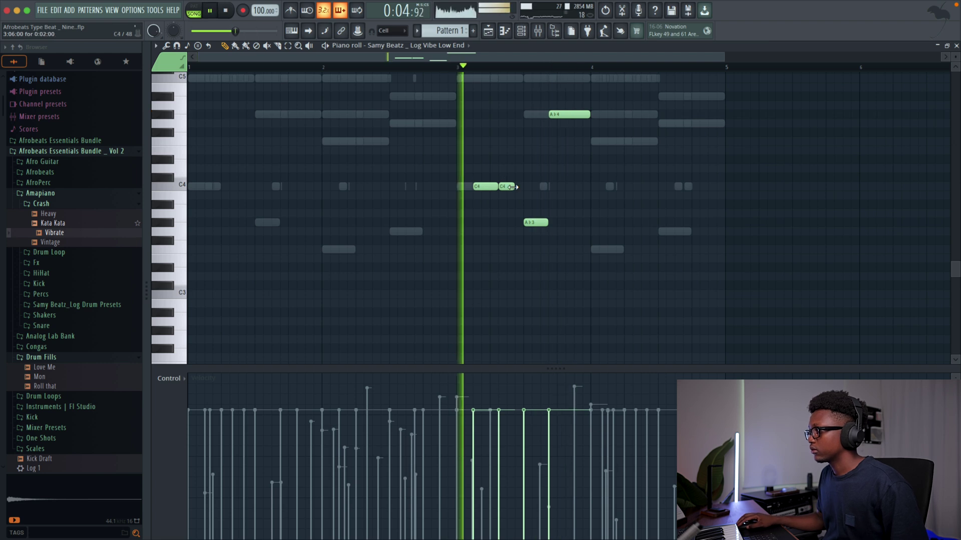
Step: Lengthen the second C4 and delete the upper A#4 notes, leaving two C4s and an A#3
{"action": "left_click_drag", "start_coordinate": [517, 187], "coordinate": [523, 187]}
{"action": "right_click", "coordinate": [567, 116]}
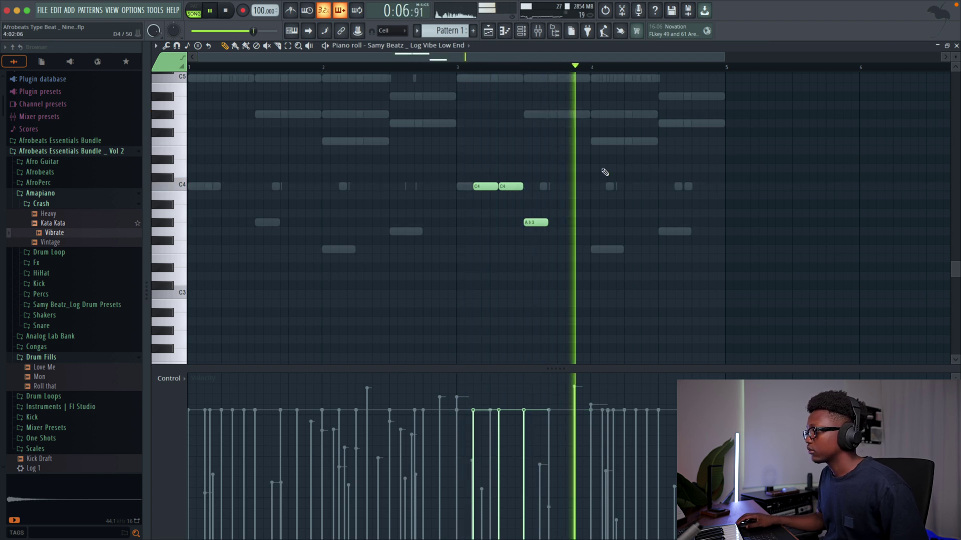
{"action": "left_click", "coordinate": [554, 114]}
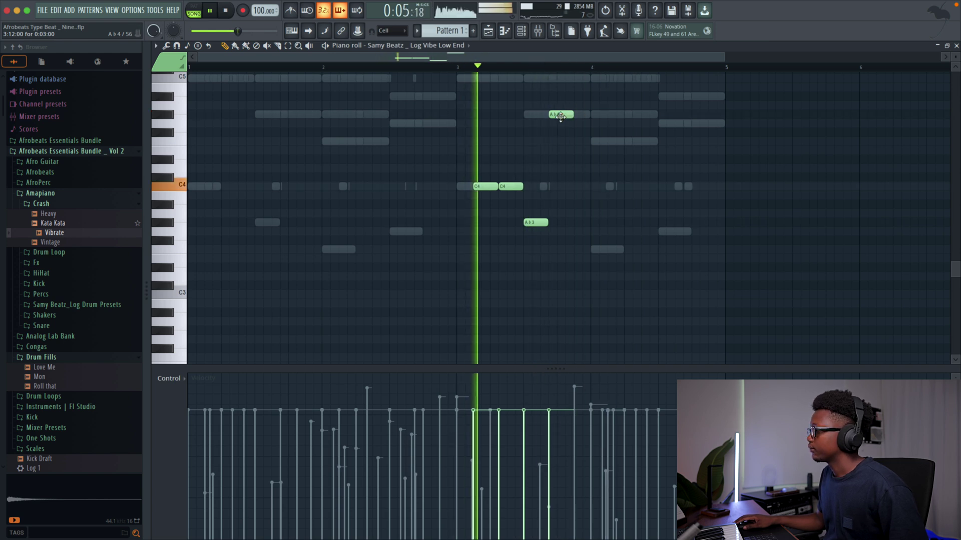
{"action": "right_click", "coordinate": [561, 115]}
{"action": "key", "text": "space"}
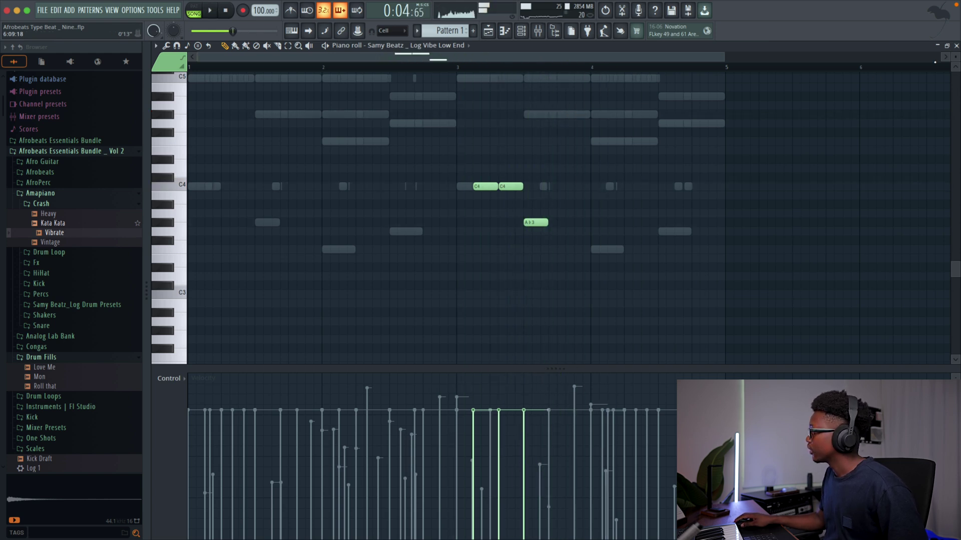
Step: Clone the Low End channel and load the Samy Beatz _ Log Vibe Low End 2 preset on it
{"action": "left_click", "coordinate": [956, 46]}
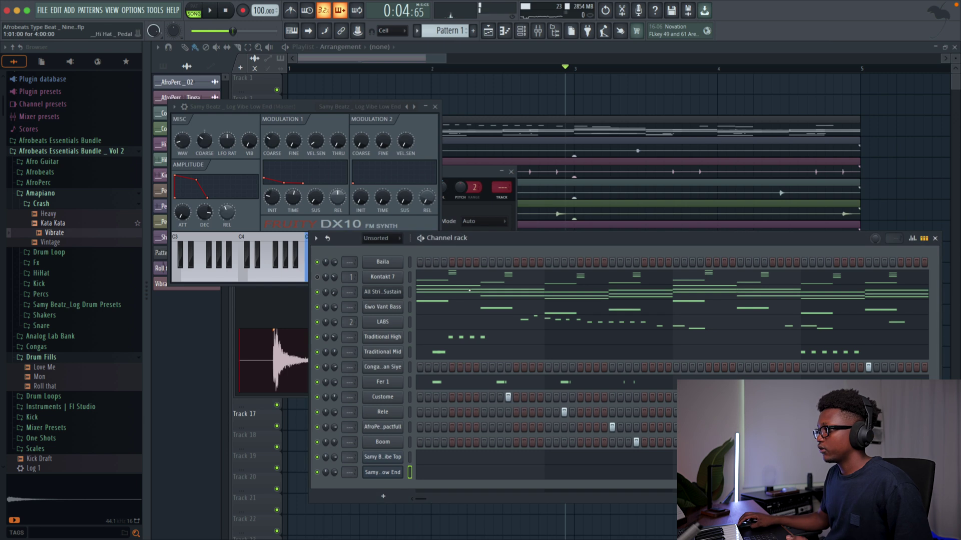
{"action": "right_click", "coordinate": [386, 472]}
{"action": "left_click", "coordinate": [420, 496]}
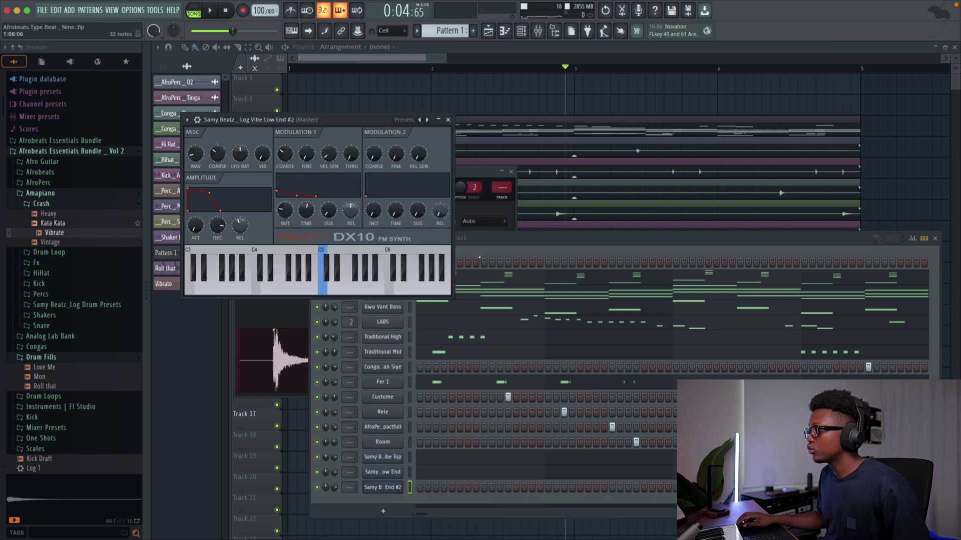
{"action": "left_click", "coordinate": [427, 119]}
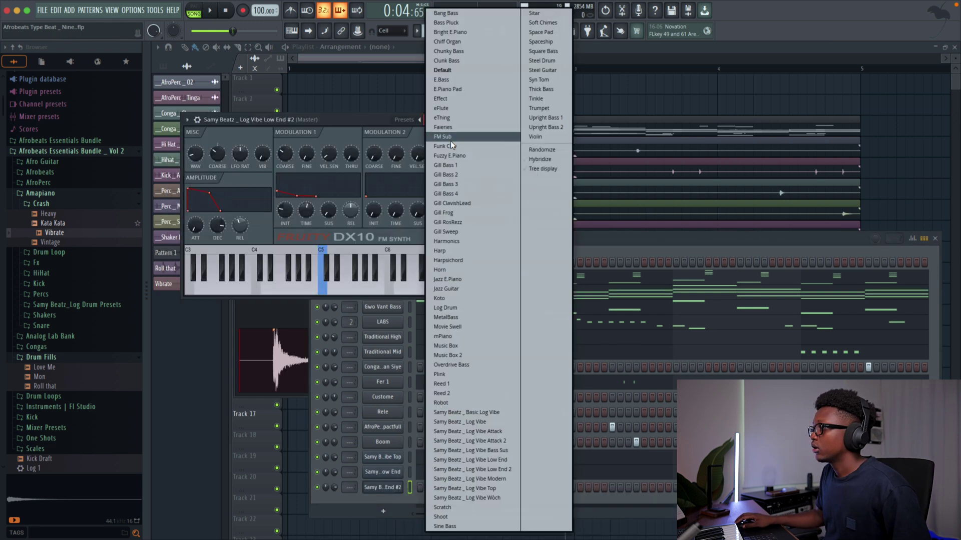
{"action": "left_click", "coordinate": [505, 469]}
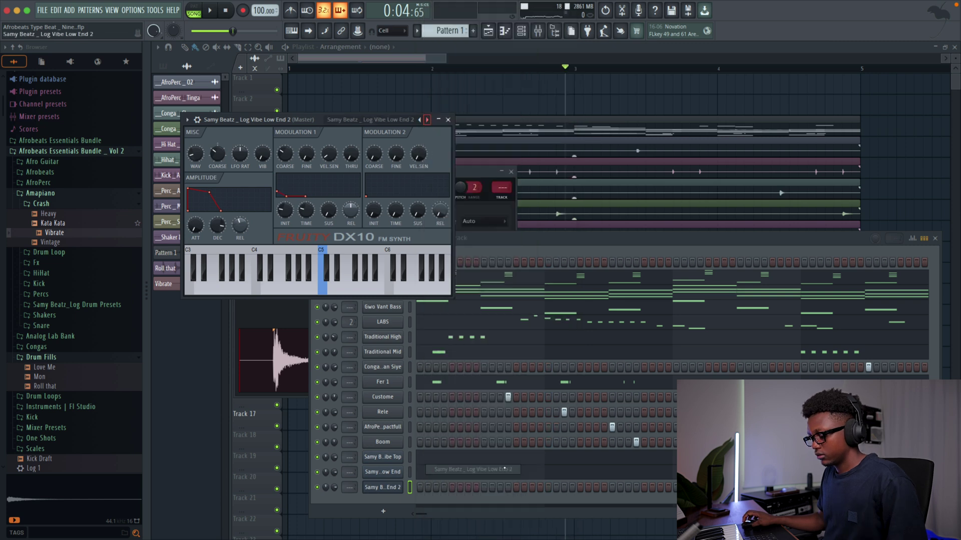
{"action": "left_click", "coordinate": [448, 119]}
{"action": "right_click", "coordinate": [391, 489]}
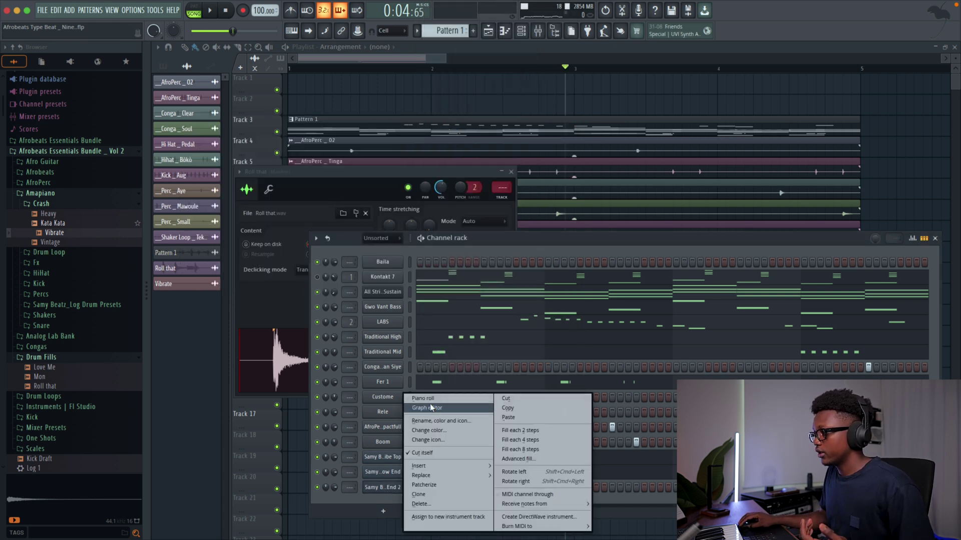
Step: Nudge and shorten the new G3 bass note near bar 4, then drop it an octave
{"action": "left_click", "coordinate": [425, 399]}
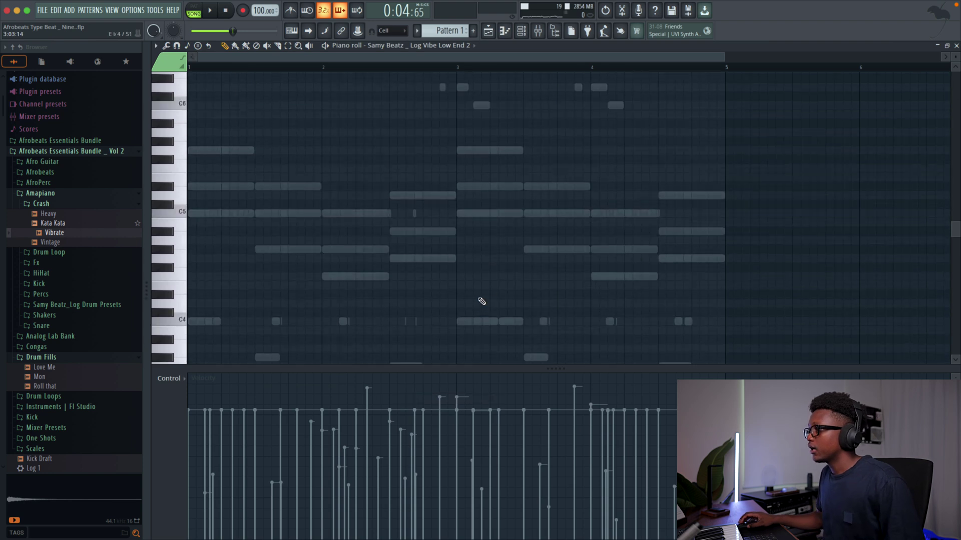
{"action": "scroll", "coordinate": [570, 249], "scroll_direction": "down", "scroll_amount": 3}
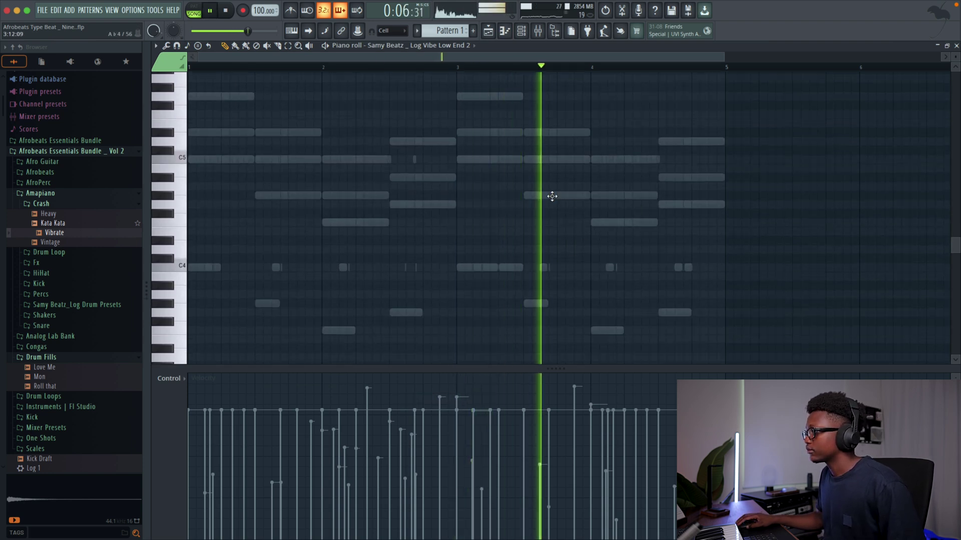
{"action": "left_click_drag", "start_coordinate": [551, 196], "coordinate": [591, 197]}
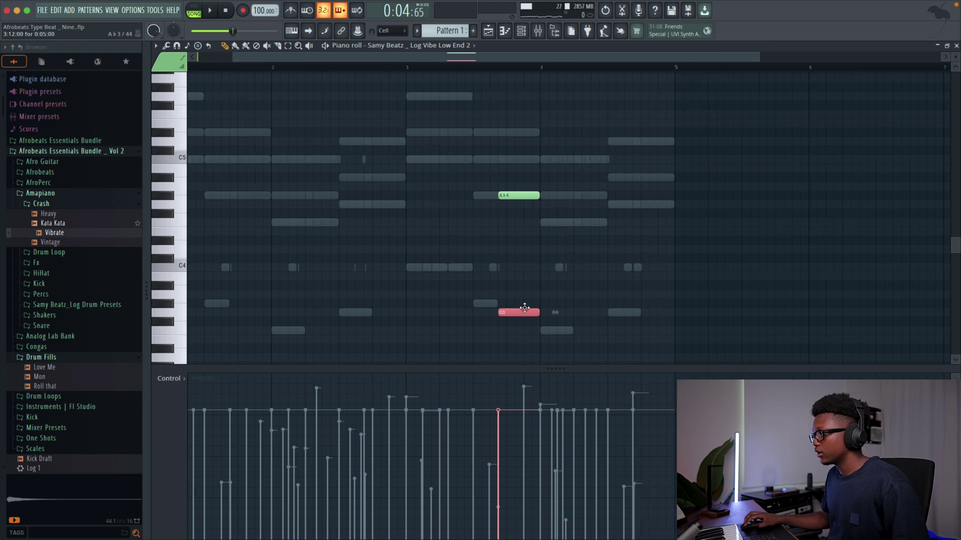
{"action": "key", "text": "space"}
{"action": "left_click_drag", "start_coordinate": [510, 311], "coordinate": [533, 310]}
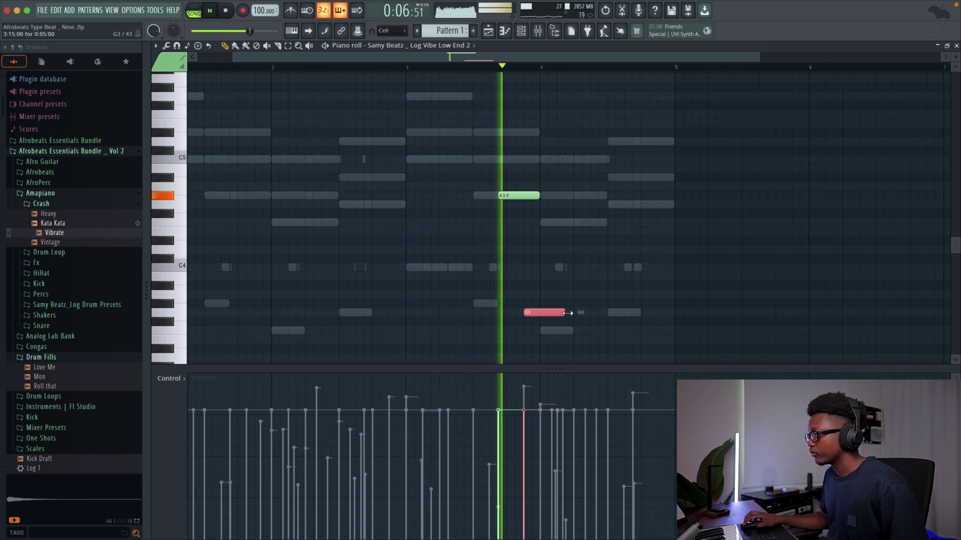
{"action": "left_click_drag", "start_coordinate": [533, 311], "coordinate": [525, 311]}
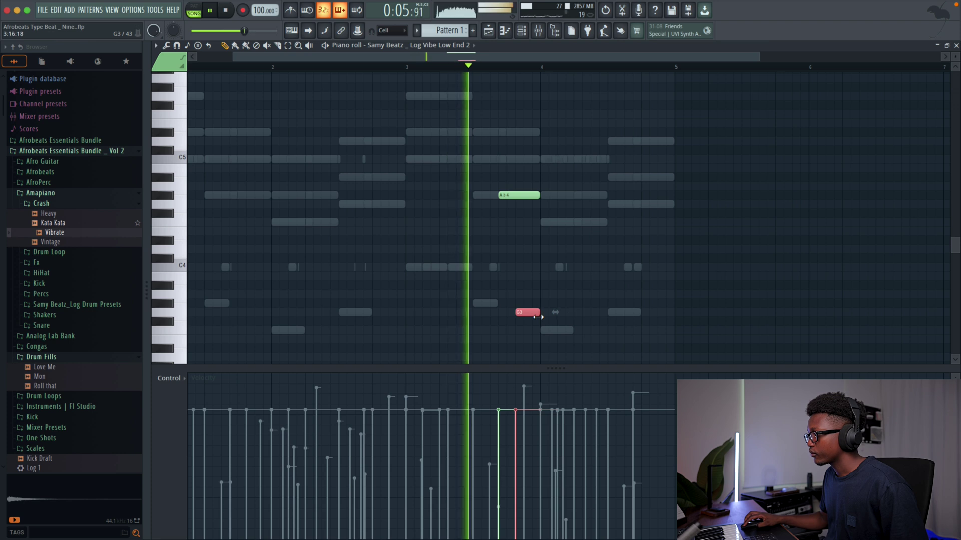
{"action": "key", "text": "space"}
{"action": "double_click", "coordinate": [552, 312]}
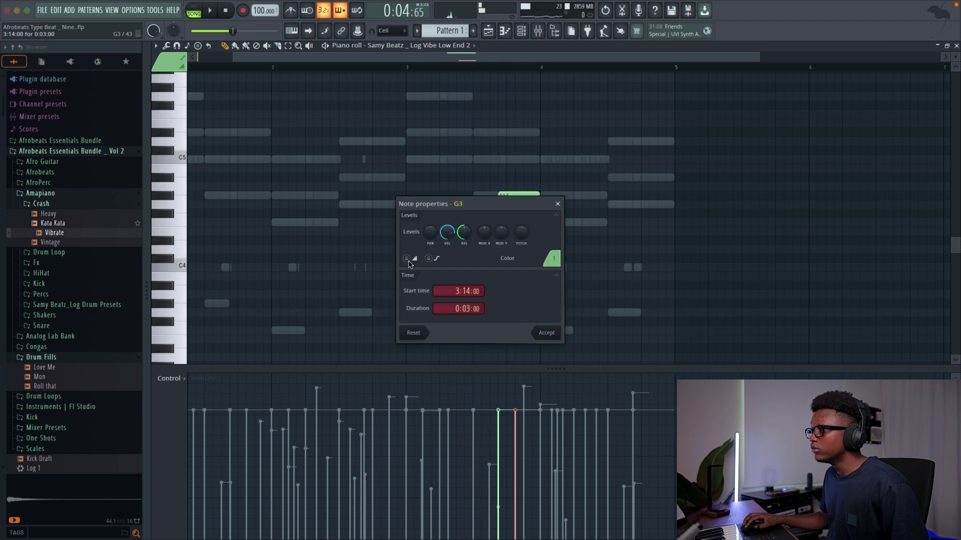
{"action": "left_click", "coordinate": [545, 333]}
{"action": "key", "text": "space"}
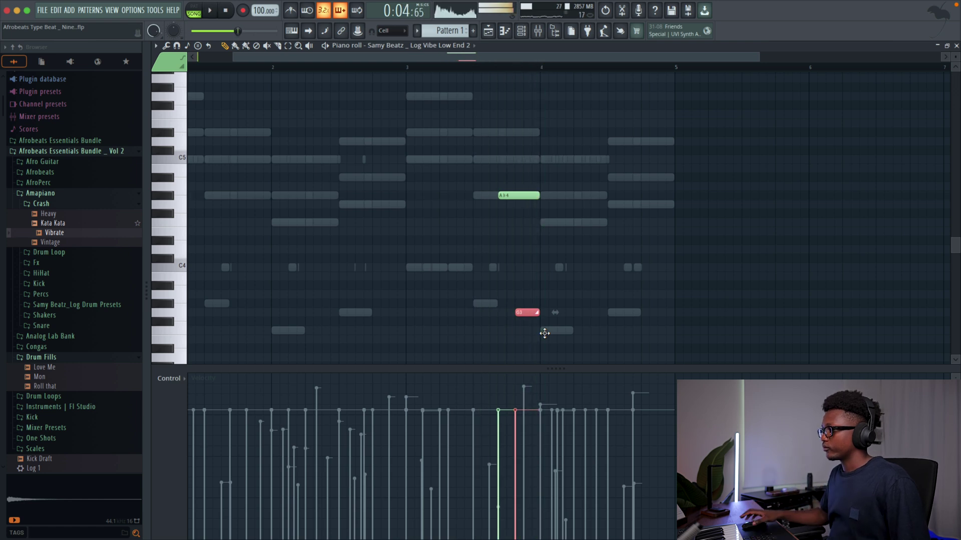
{"action": "left_click_drag", "start_coordinate": [516, 312], "coordinate": [524, 313]}
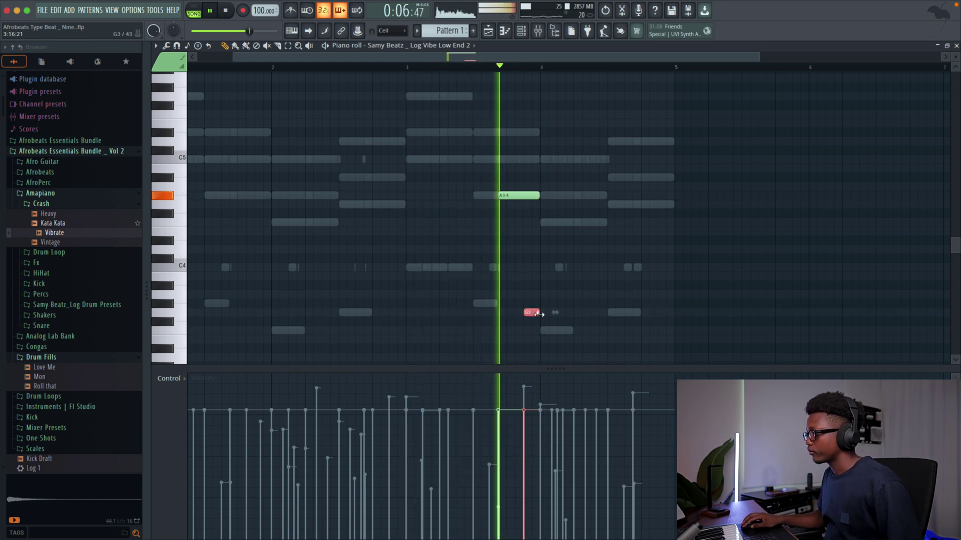
{"action": "scroll", "coordinate": [548, 247], "scroll_direction": "down", "scroll_amount": 5}
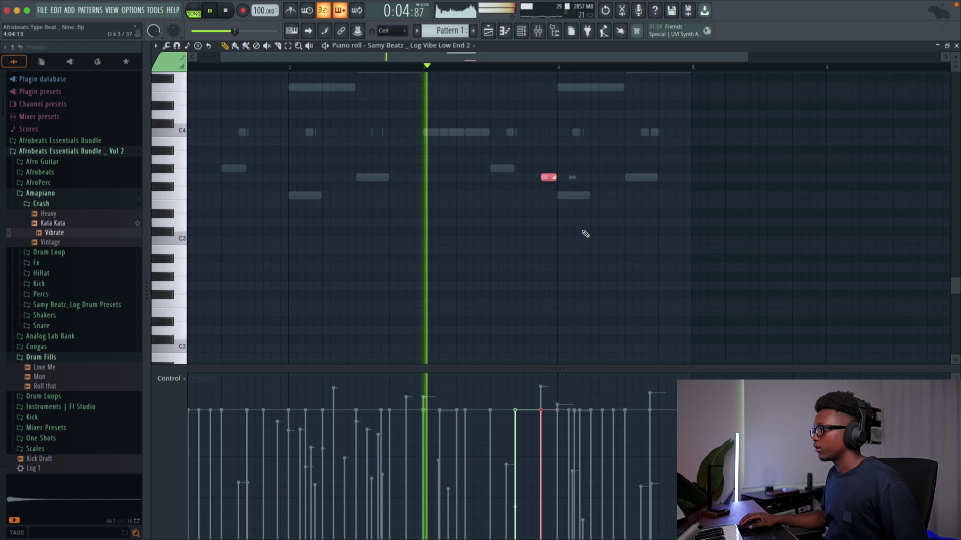
{"action": "key", "text": "ctrl+Down"}
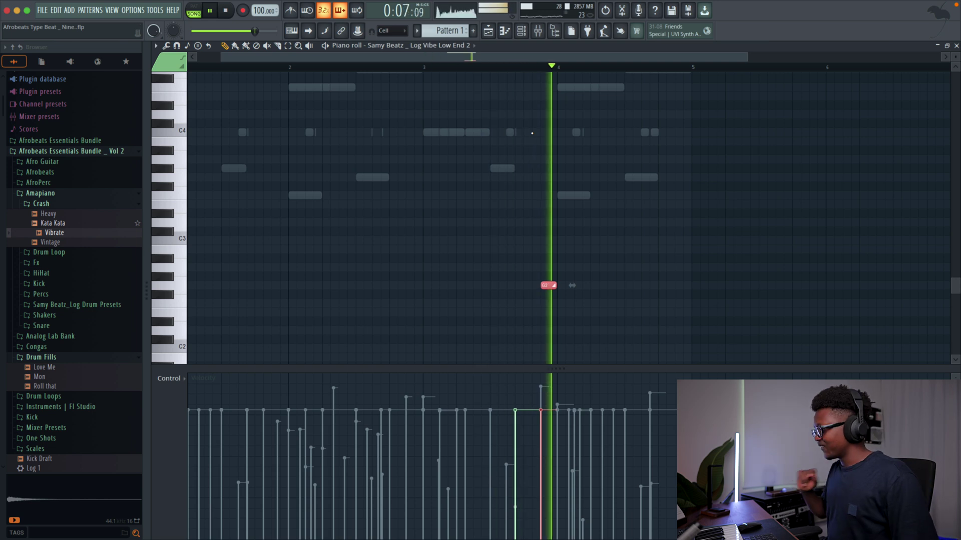
{"action": "key", "text": "space"}
{"action": "left_click", "coordinate": [955, 45]}
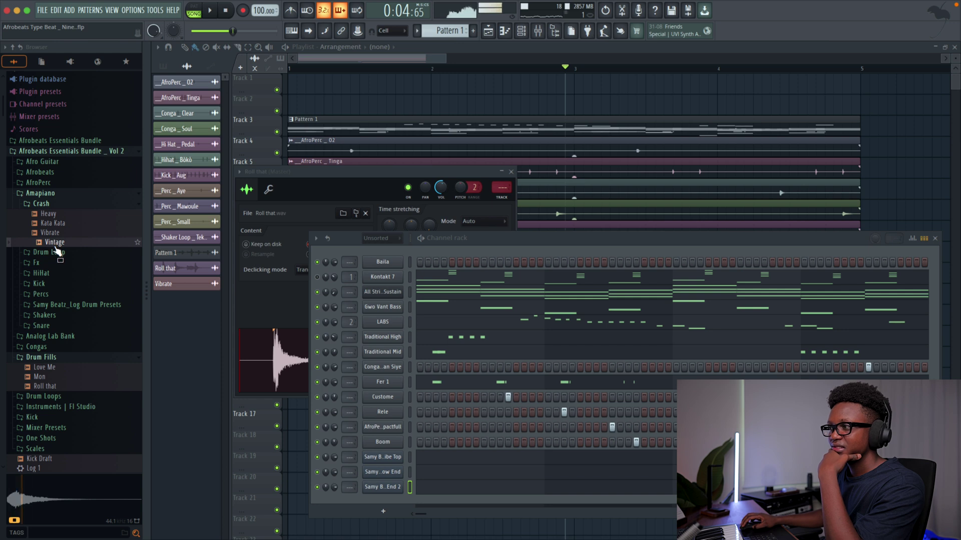
Step: Drag the Vintage crash from the Crash folder into the channel rack and audition the beat
{"action": "mouse_move", "coordinate": [54, 247]}
{"action": "left_mouse_down"}
{"action": "mouse_move", "coordinate": [346, 488]}
{"action": "mouse_move", "coordinate": [374, 496]}
{"action": "left_mouse_up"}
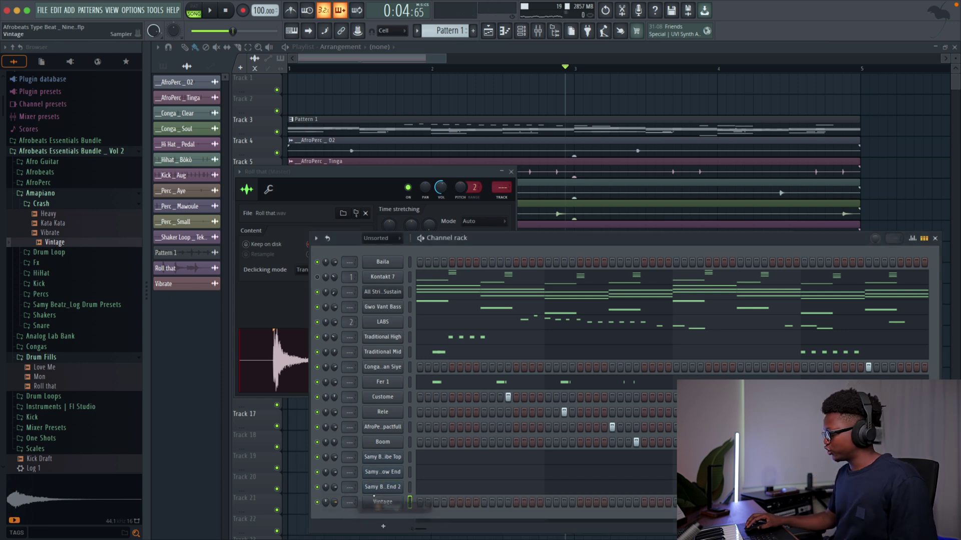
{"action": "key", "text": "space"}
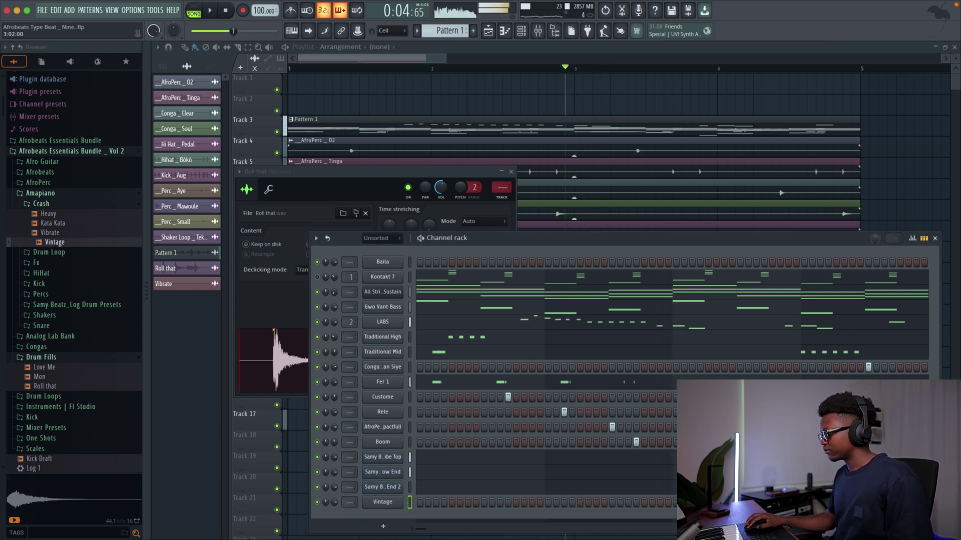
{"action": "key", "text": "space"}
{"action": "key", "text": "space"}
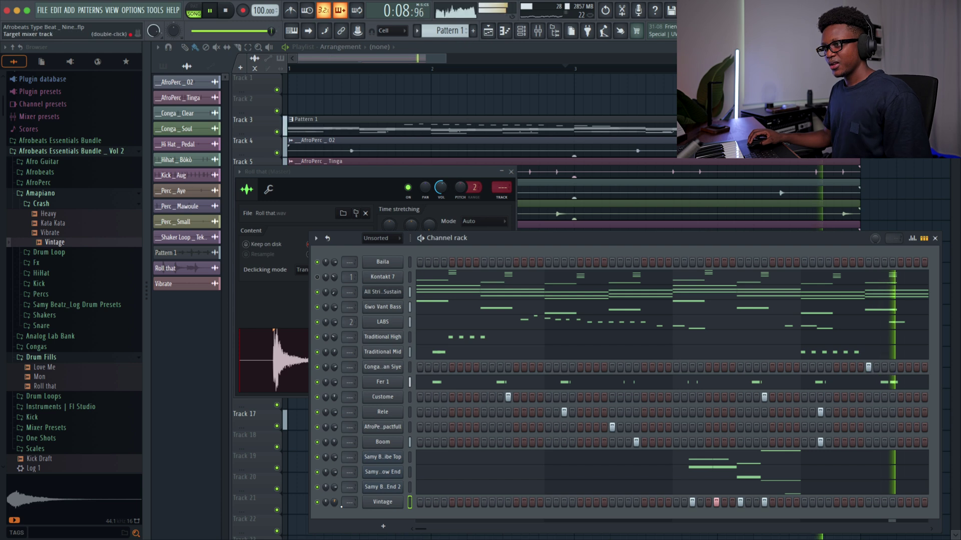
Step: Place the Roll that drum fill on Track 19 near bar 4 and shorten its right edge
{"action": "key", "text": "space"}
{"action": "key", "text": "space"}
{"action": "left_click", "coordinate": [397, 63]}
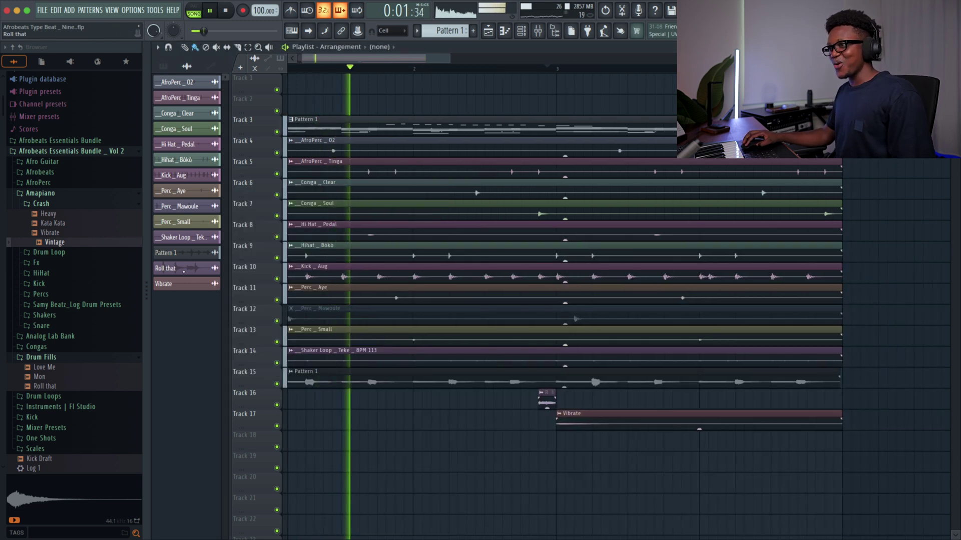
{"action": "key", "text": "space"}
{"action": "left_click_drag", "start_coordinate": [180, 268], "coordinate": [807, 459]}
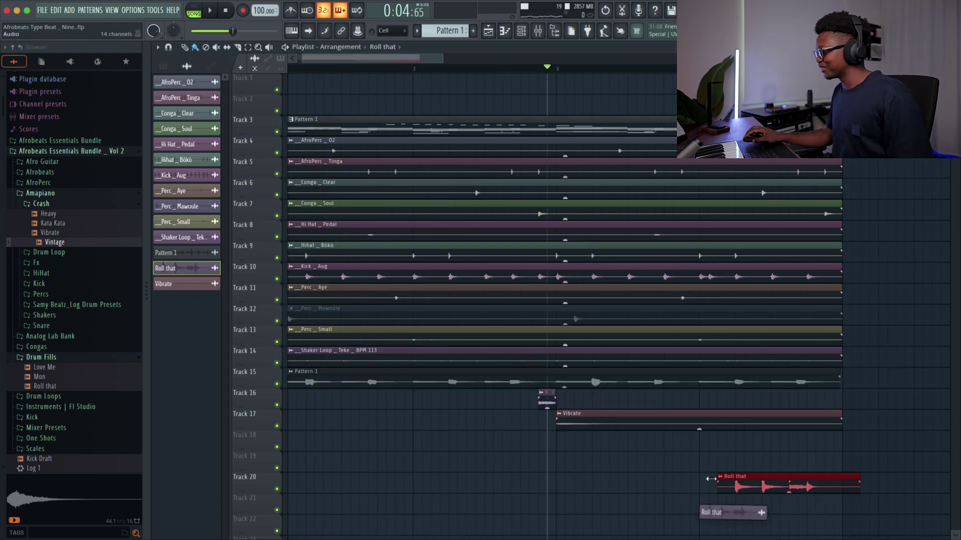
{"action": "key", "text": "space"}
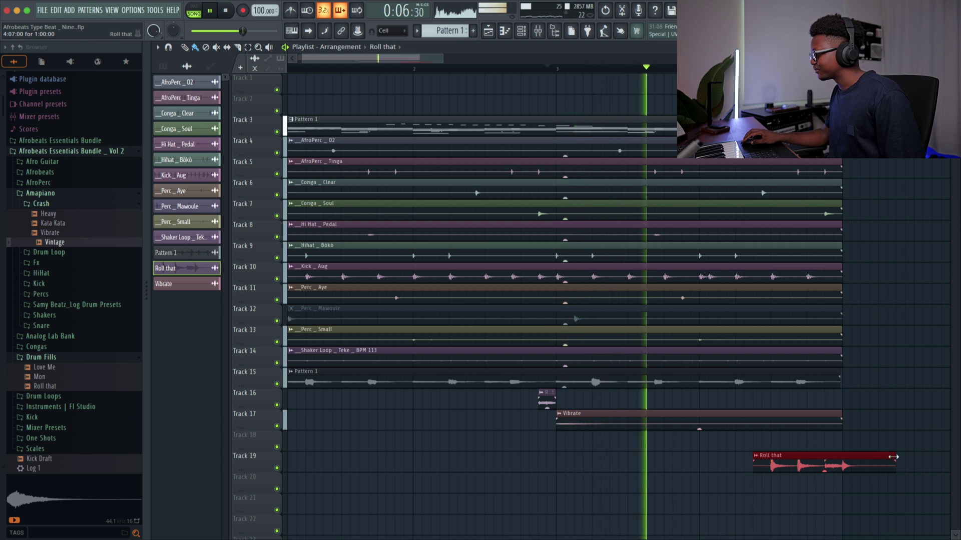
{"action": "left_click_drag", "start_coordinate": [895, 466], "coordinate": [800, 467]}
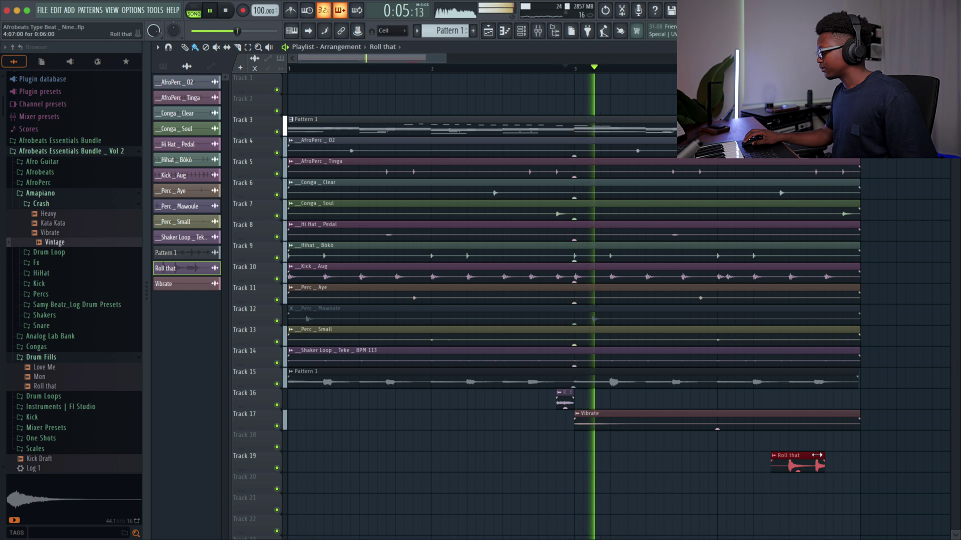
{"action": "left_click_drag", "start_coordinate": [820, 456], "coordinate": [831, 456]}
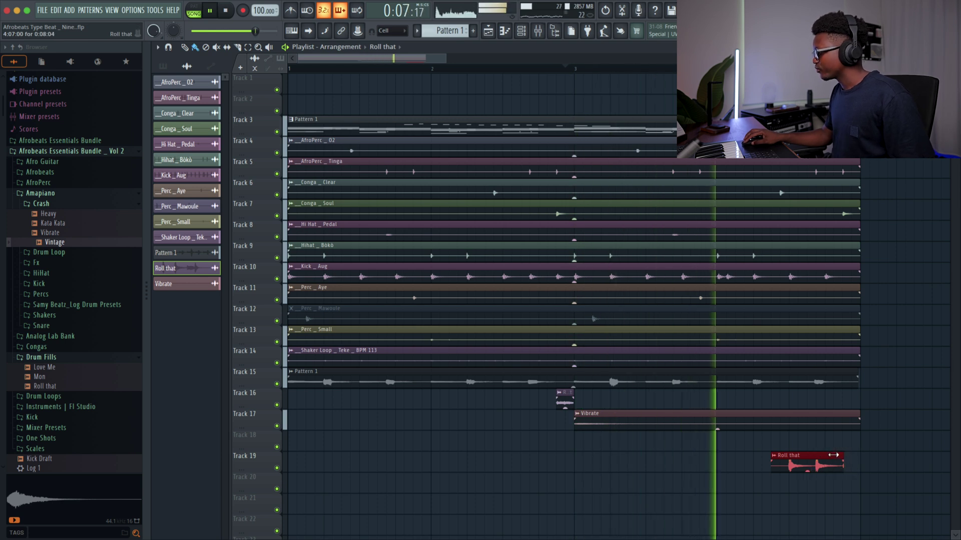
{"action": "scroll", "coordinate": [826, 454], "scroll_direction": "down", "scroll_amount": 1}
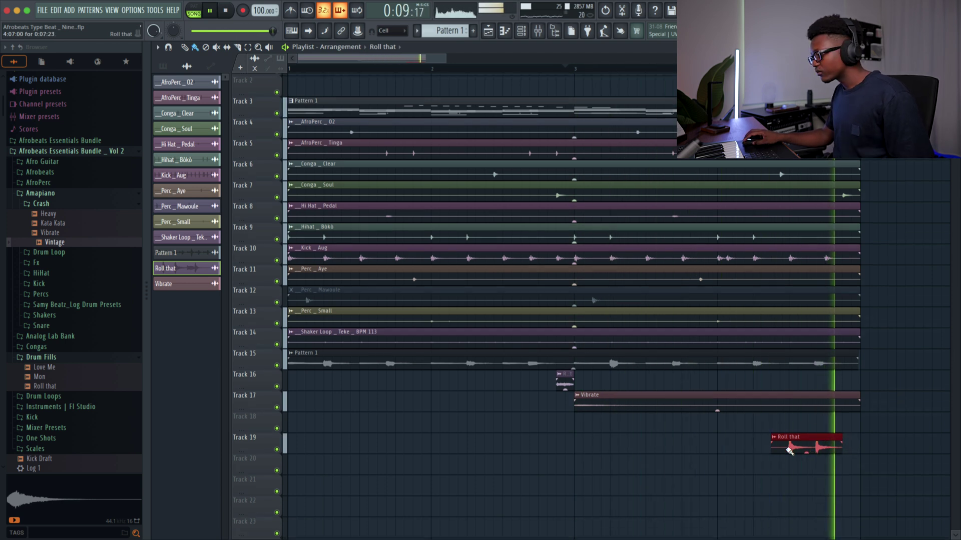
Step: Stop playback and expand Afrobeats Essentials Bundle > Vibration | Drum Fills in the browser
{"action": "key", "text": "space"}
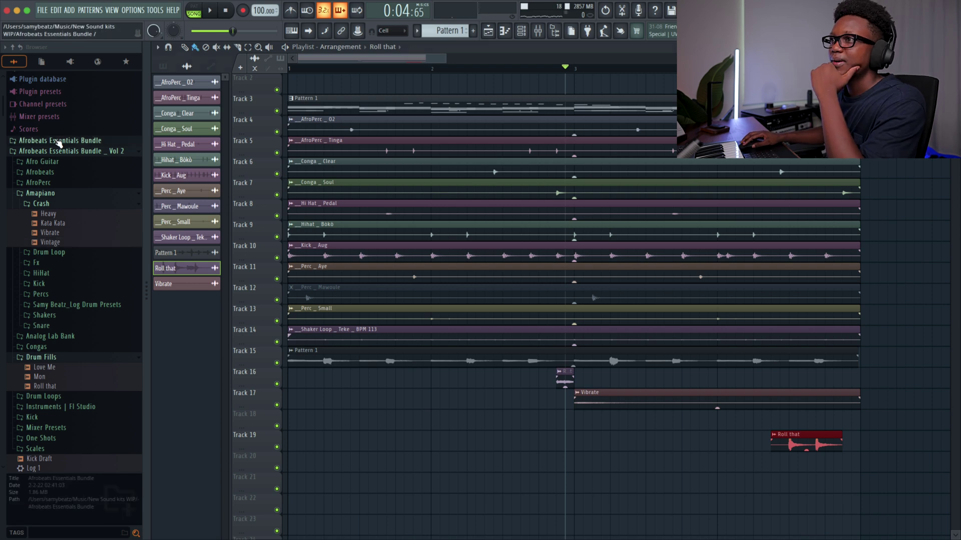
{"action": "left_click", "coordinate": [57, 143]}
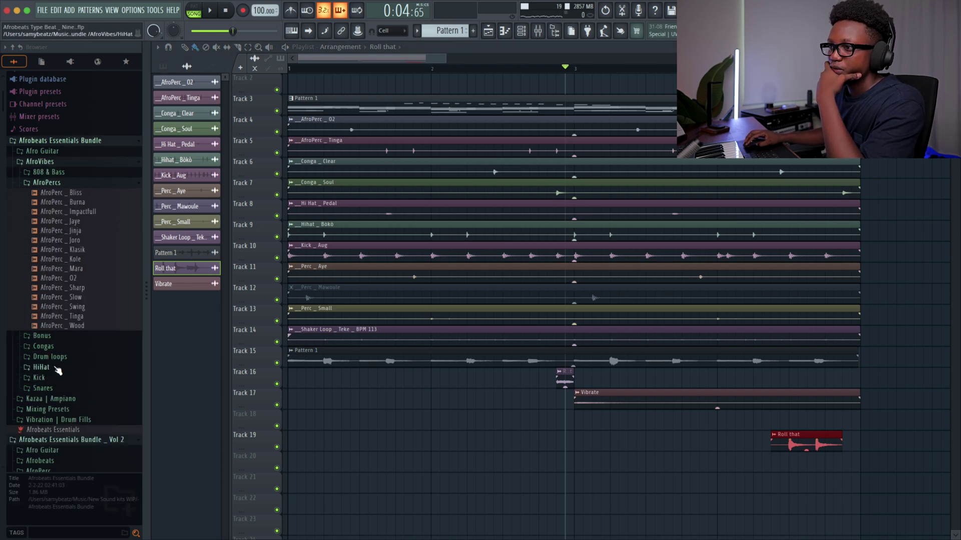
{"action": "scroll", "coordinate": [72, 378], "scroll_direction": "down", "scroll_amount": 2}
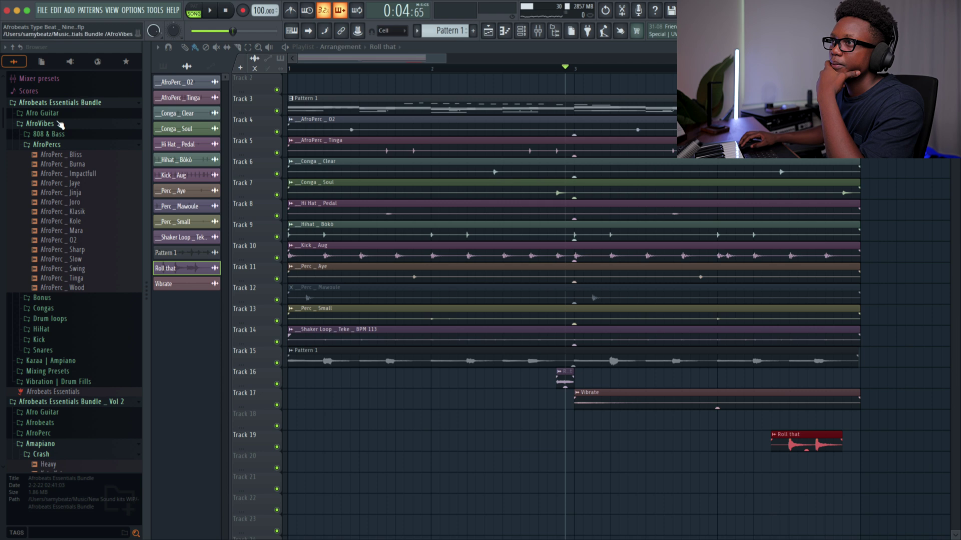
{"action": "left_click", "coordinate": [51, 383]}
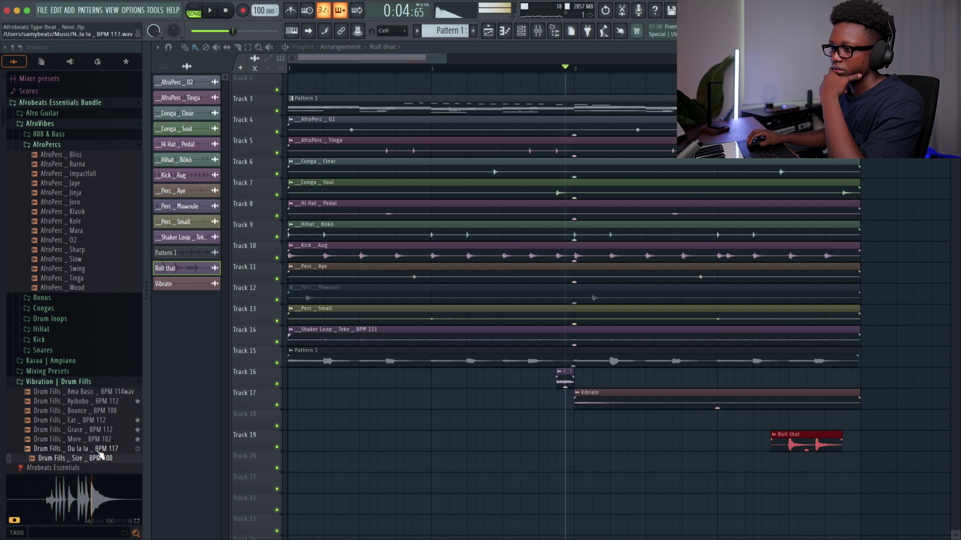
Step: Audition the Ou la la, More, Grace, Eat, Bounce and Ayibobo fills, then pick Size _ BPM 100
{"action": "left_click", "coordinate": [90, 448]}
{"action": "key", "text": "Up"}
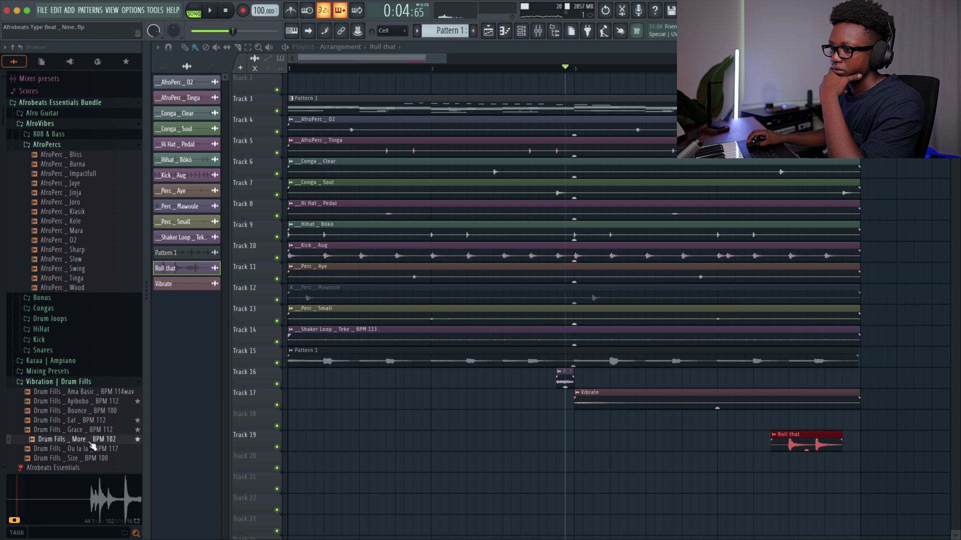
{"action": "left_click", "coordinate": [94, 430]}
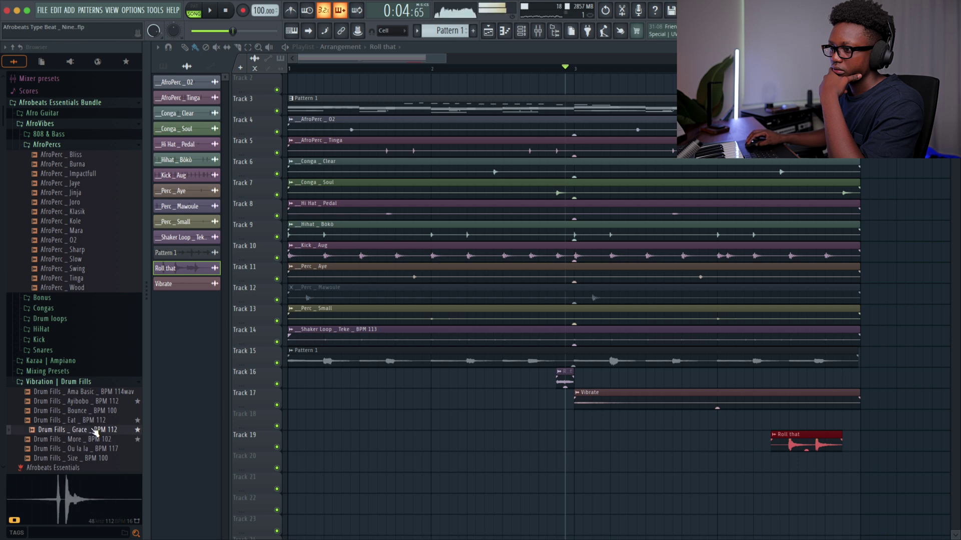
{"action": "key", "text": "Up"}
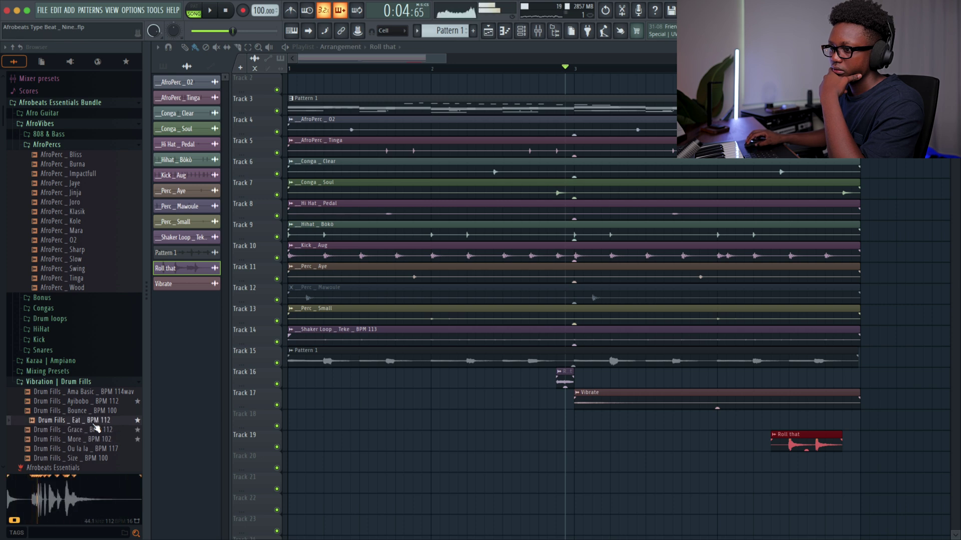
{"action": "key", "text": "Up"}
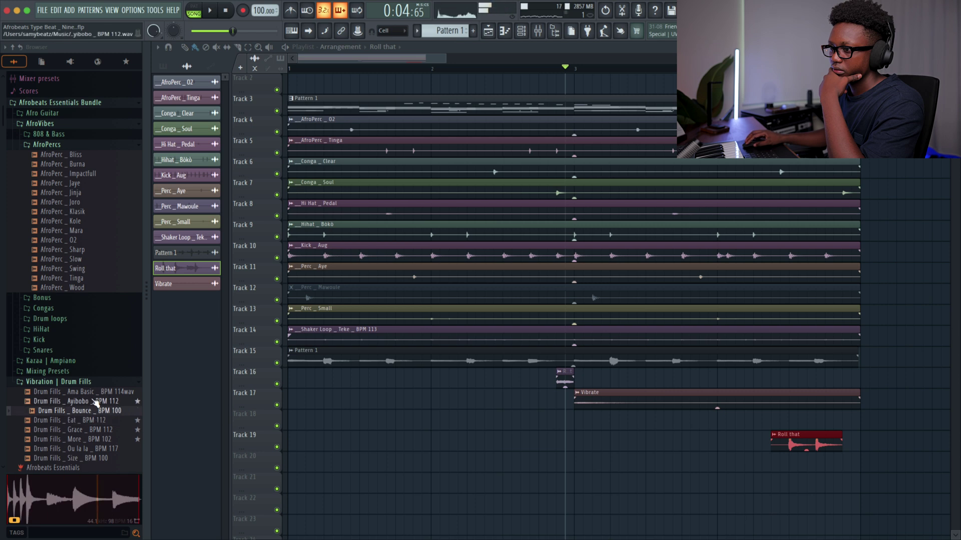
{"action": "key", "text": "Up"}
{"action": "key", "text": "Up"}
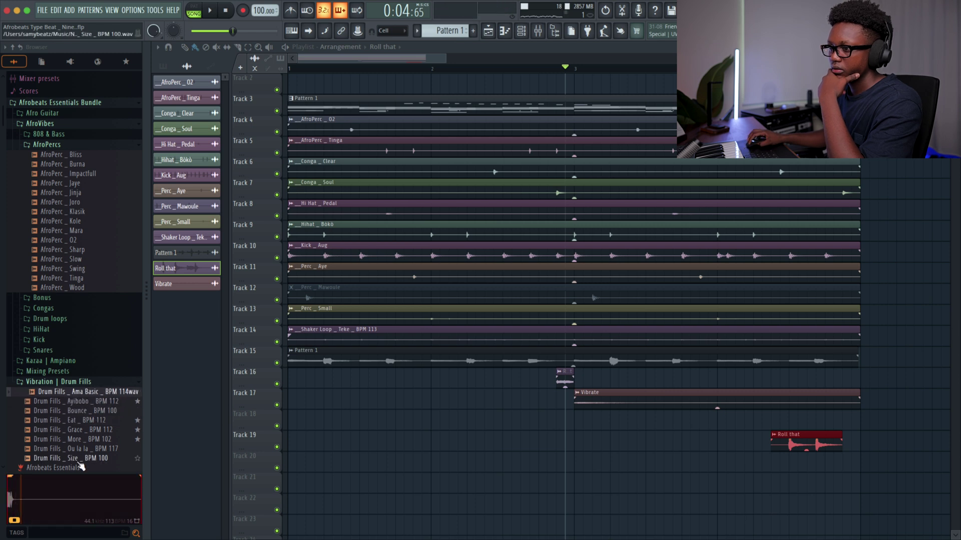
{"action": "left_click", "coordinate": [82, 459]}
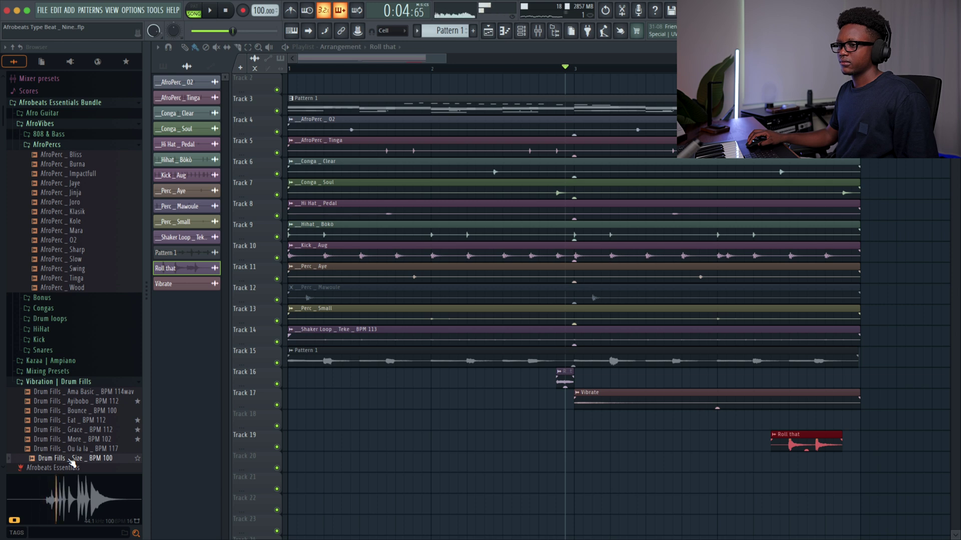
{"action": "key", "text": "space"}
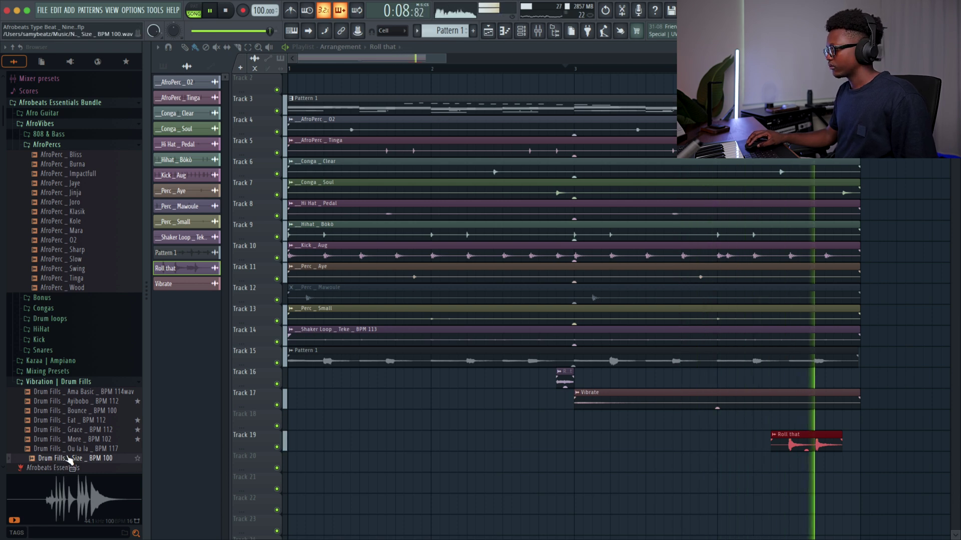
Step: Place the Drum Fills _ Size sample on Track 21, shift it earlier and play it
{"action": "key", "text": "space"}
{"action": "left_click_drag", "start_coordinate": [70, 461], "coordinate": [847, 481]}
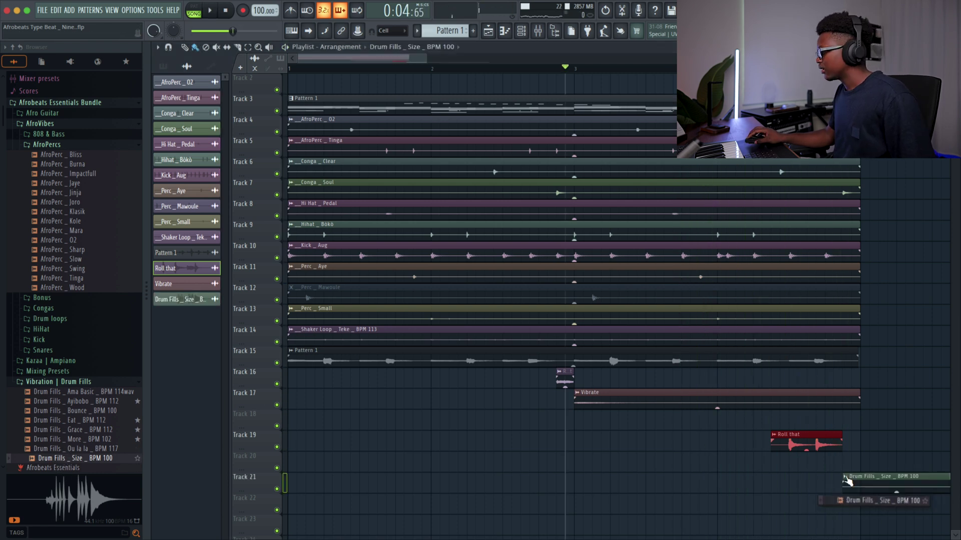
{"action": "left_click_drag", "start_coordinate": [935, 481], "coordinate": [777, 486]}
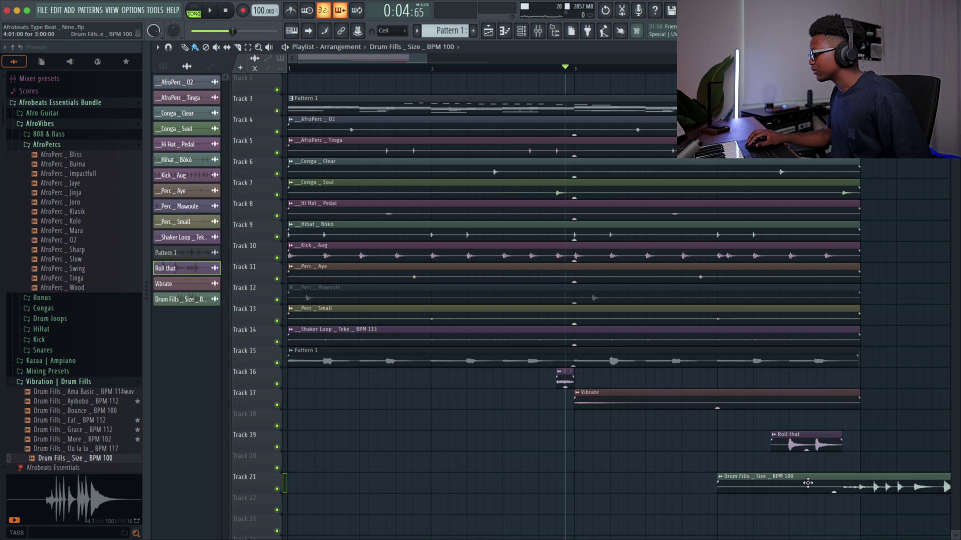
{"action": "key", "text": "space"}
{"action": "scroll", "coordinate": [777, 455], "scroll_direction": "right", "scroll_amount": 5}
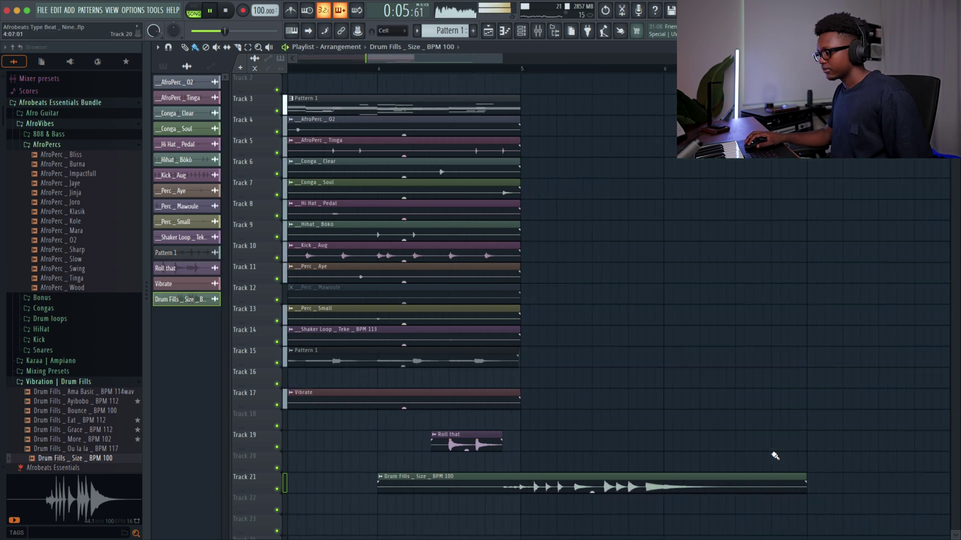
Step: Slice the Track 21 drum fill clip in two and zoom in on the pieces
{"action": "left_click", "coordinate": [529, 480]}
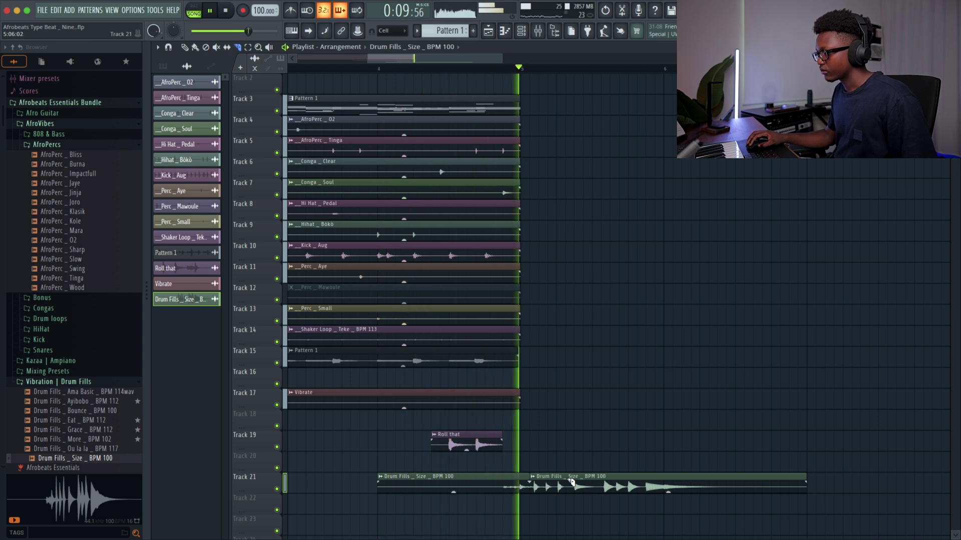
{"action": "key", "text": "space"}
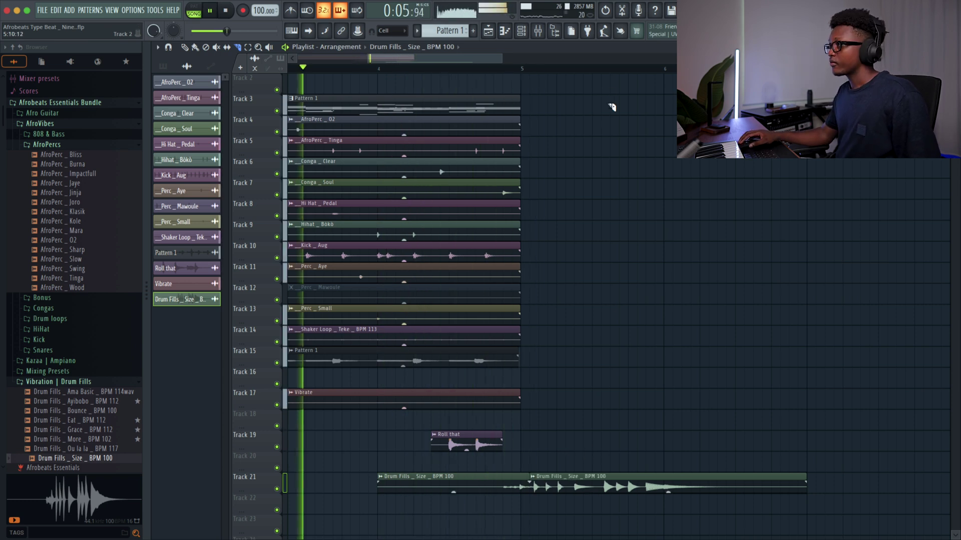
{"action": "scroll", "coordinate": [498, 67], "scroll_direction": "up", "scroll_amount": 3}
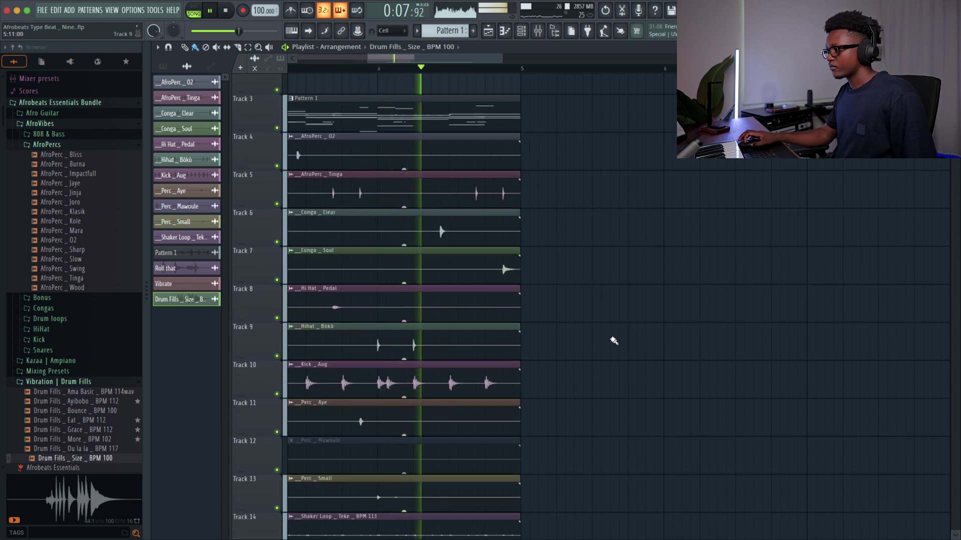
{"action": "scroll", "coordinate": [611, 338], "scroll_direction": "down", "scroll_amount": 4}
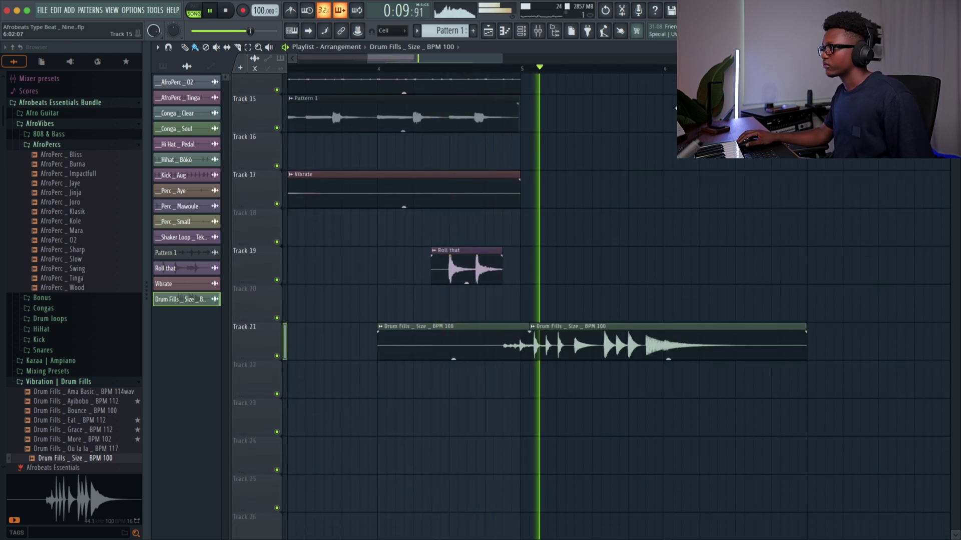
{"action": "key", "text": "space"}
{"action": "key", "text": "space"}
{"action": "mouse_move", "coordinate": [412, 58]}
{"action": "left_mouse_down"}
{"action": "mouse_move", "coordinate": [404, 94]}
{"action": "mouse_move", "coordinate": [457, 254]}
{"action": "left_mouse_up"}
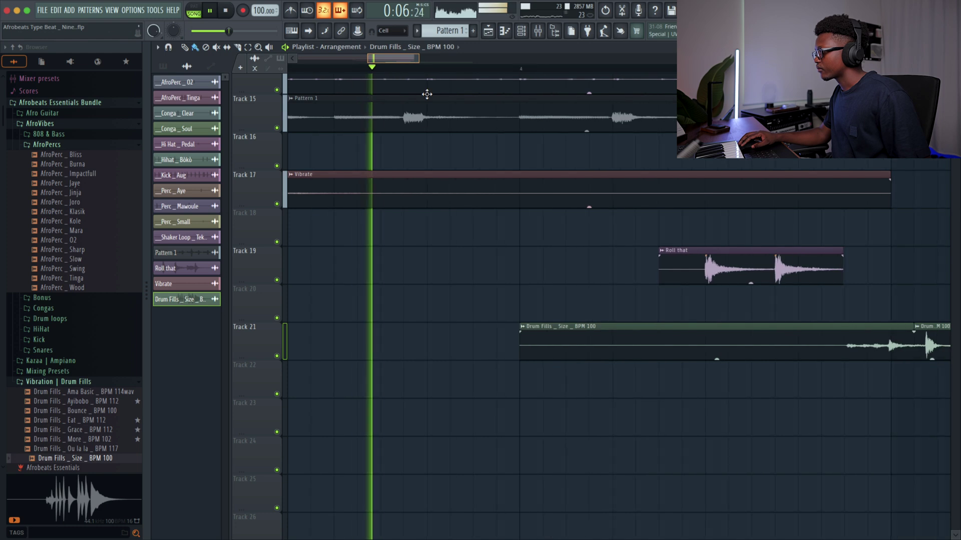
{"action": "key", "text": "space"}
{"action": "scroll", "coordinate": [457, 254], "scroll_direction": "up", "scroll_amount": 3}
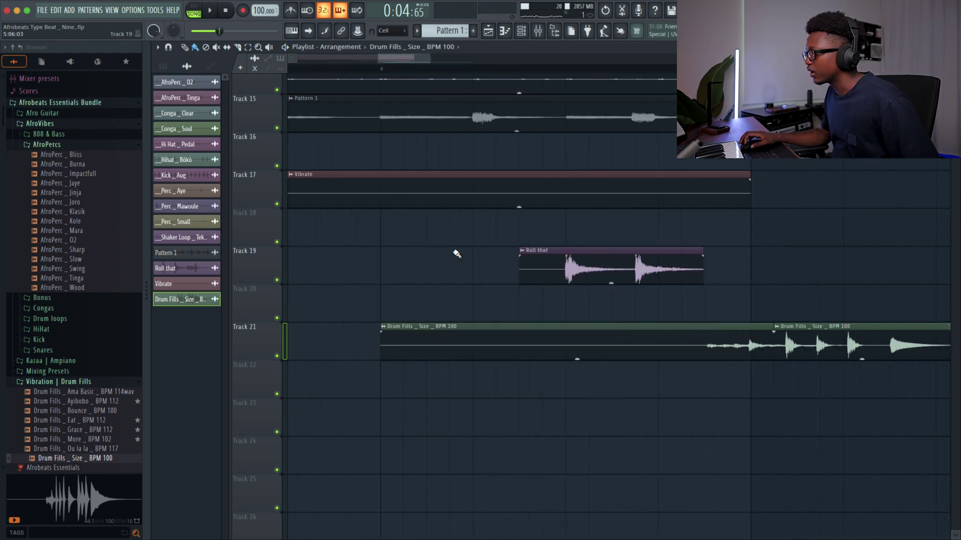
{"action": "scroll", "coordinate": [659, 320], "scroll_direction": "up", "scroll_amount": 1}
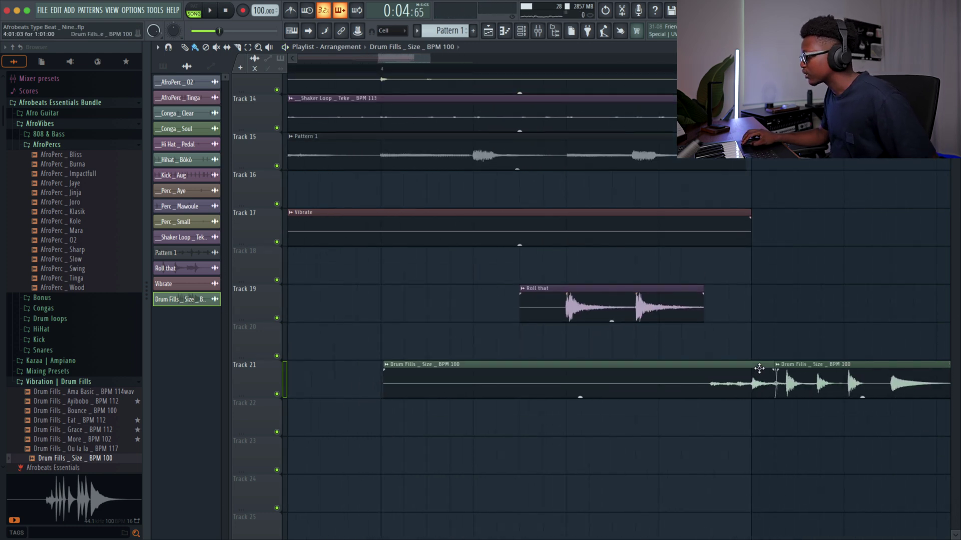
{"action": "scroll", "coordinate": [759, 368], "scroll_direction": "right", "scroll_amount": 1}
{"action": "scroll", "coordinate": [754, 368], "scroll_direction": "up", "scroll_amount": 1}
Step: Delete the leftover part so the fill ends at bar 5, then play it back
{"action": "right_click", "coordinate": [784, 371]}
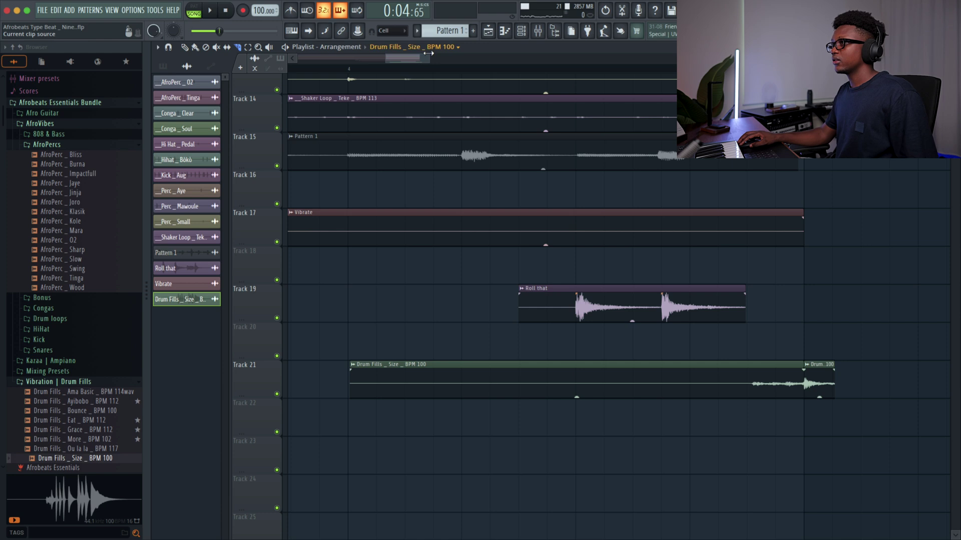
{"action": "scroll", "coordinate": [428, 52], "scroll_direction": "down", "scroll_amount": 3}
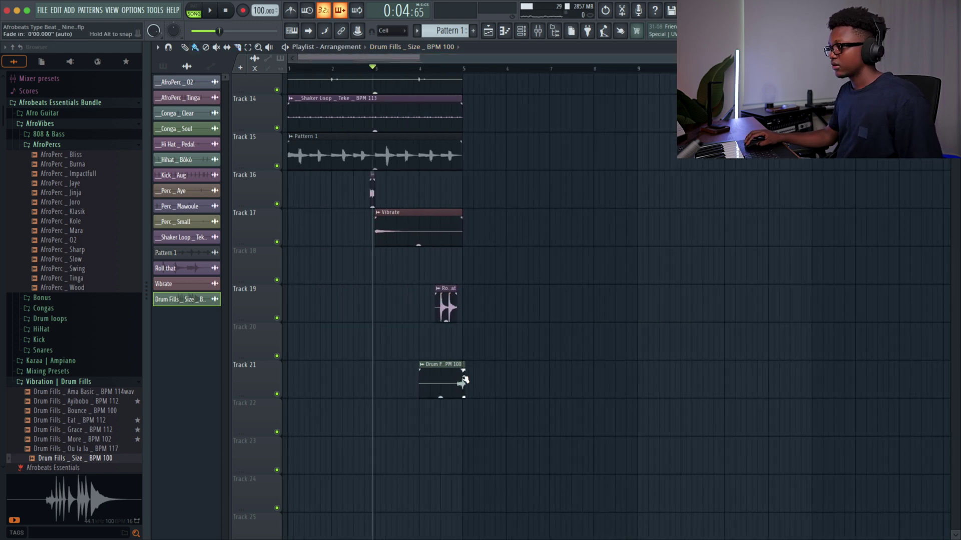
{"action": "key", "text": "space"}
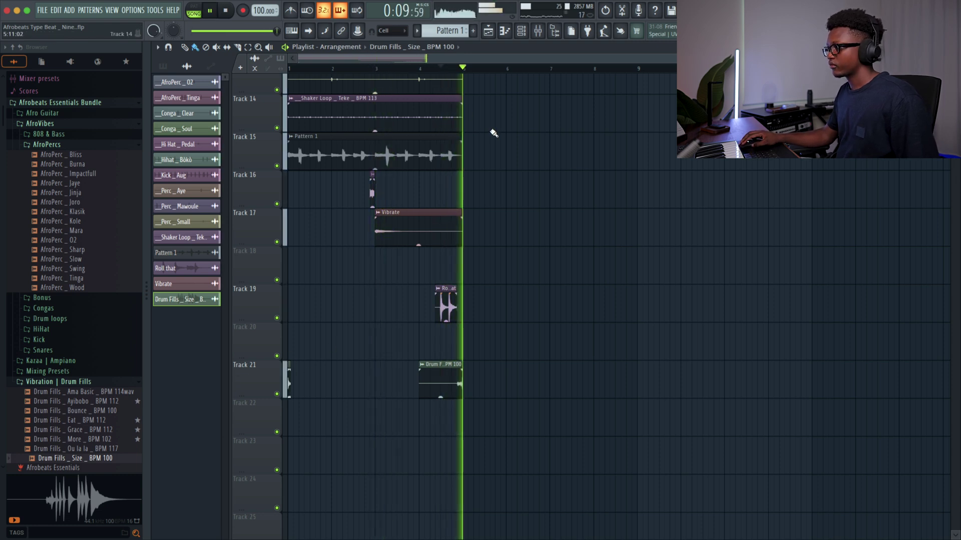
{"action": "key", "text": "space"}
{"action": "key", "text": "space"}
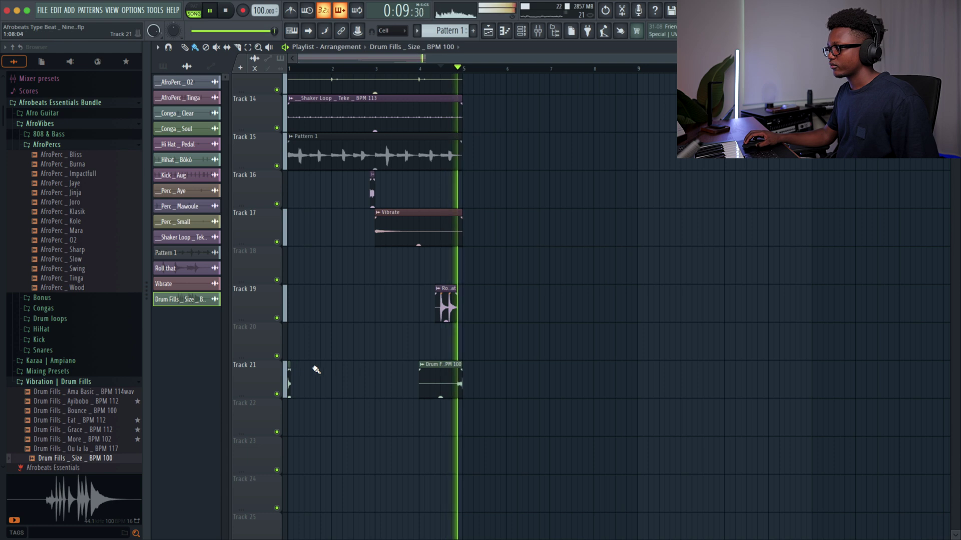
{"action": "key", "text": "space"}
Step: Load Fruity Convolver into slot 1 of the drum fill's mixer track, then replace it with ValhallaVintageVerb
{"action": "double_click", "coordinate": [442, 379]}
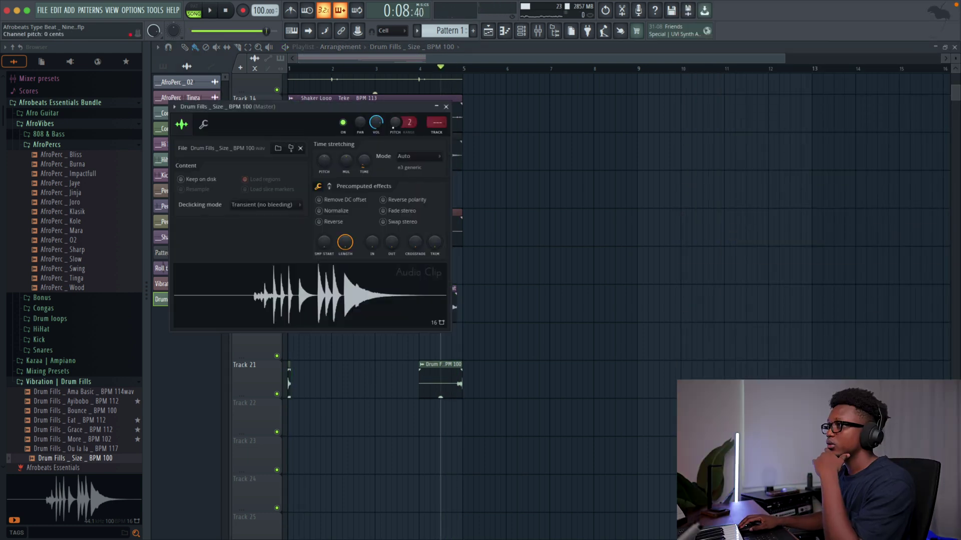
{"action": "left_click", "coordinate": [438, 137]}
{"action": "left_click", "coordinate": [909, 79]}
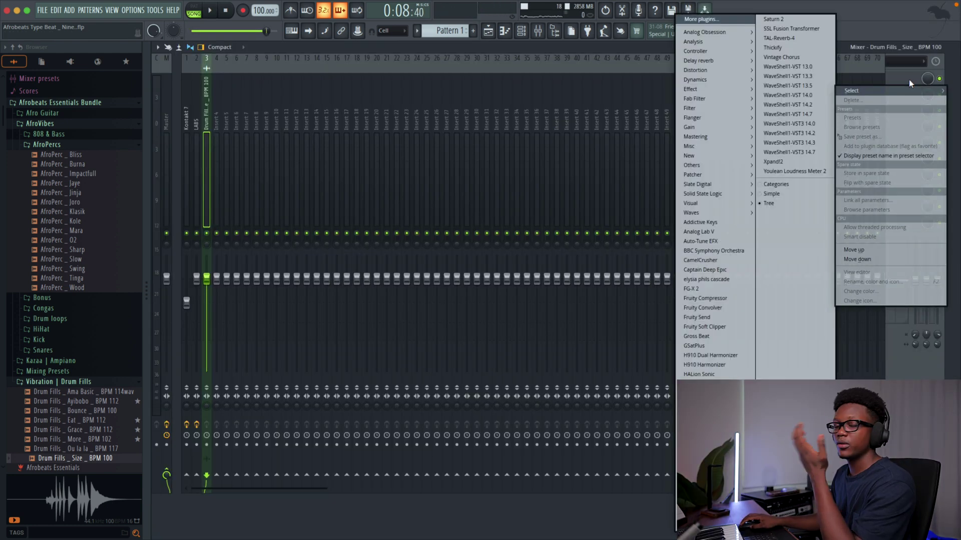
{"action": "mouse_move", "coordinate": [698, 60]}
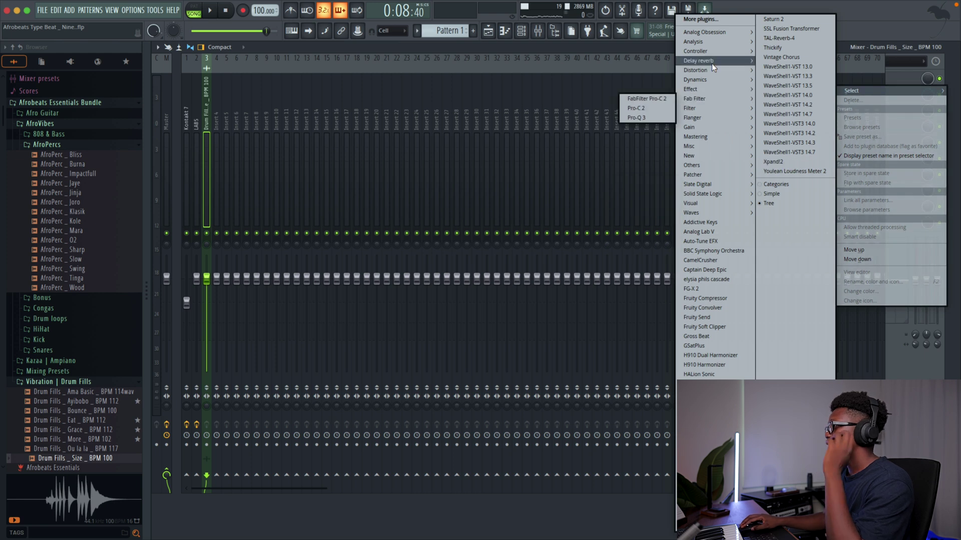
{"action": "left_click", "coordinate": [638, 61]}
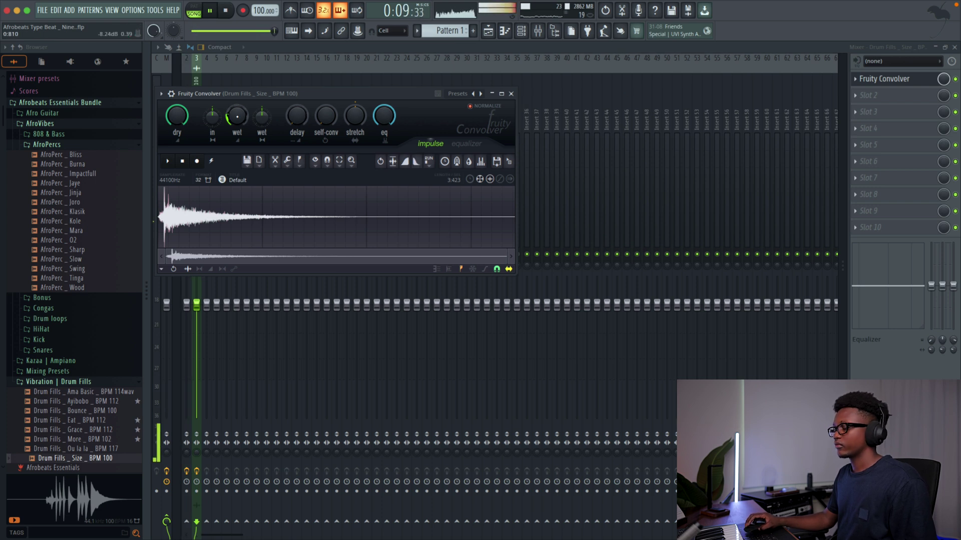
{"action": "left_click", "coordinate": [856, 79]}
{"action": "mouse_move", "coordinate": [867, 91]}
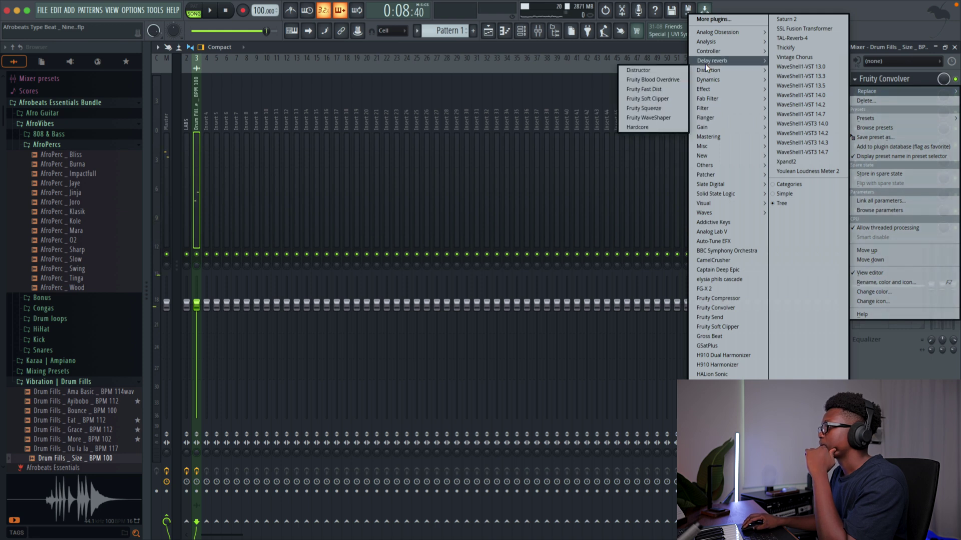
{"action": "mouse_move", "coordinate": [712, 61]}
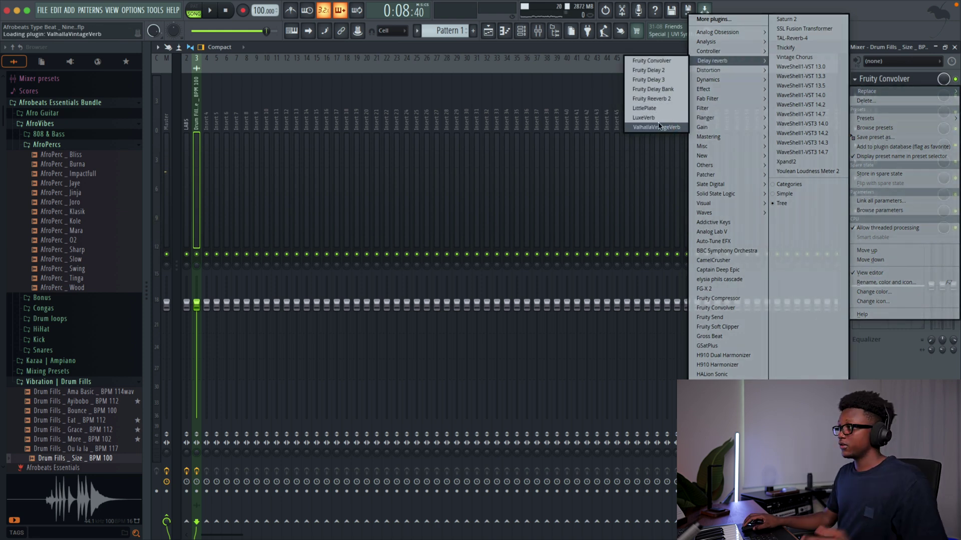
{"action": "left_click", "coordinate": [671, 127]}
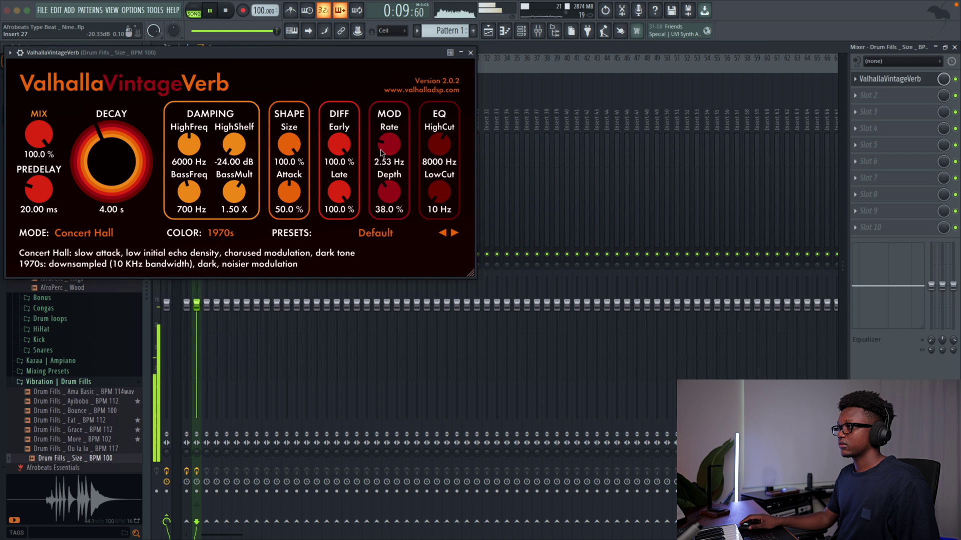
Step: Set ValhallaVintageVerb's low cut to 530 Hz, mix to 35.3% and decay to 2.00 s
{"action": "left_click_drag", "start_coordinate": [440, 193], "coordinate": [440, 169]}
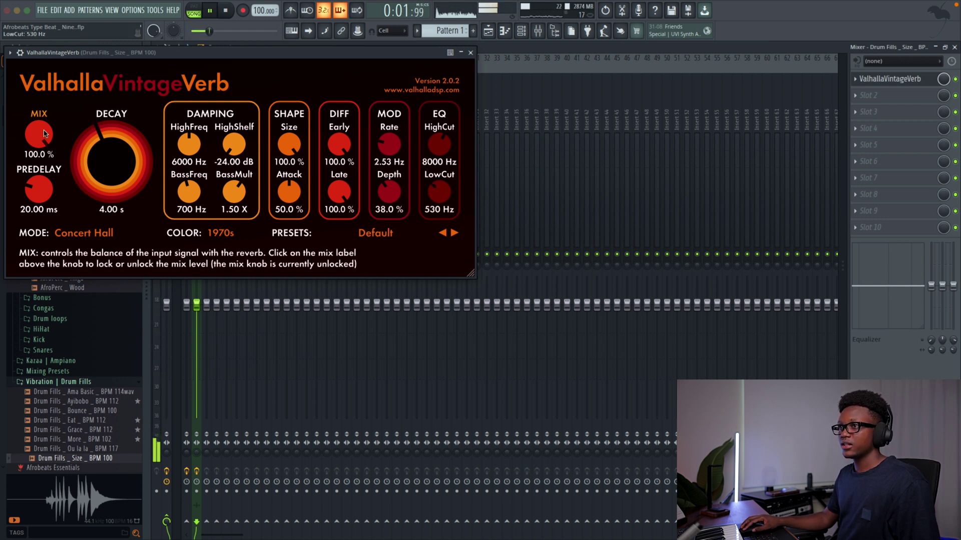
{"action": "left_click_drag", "start_coordinate": [43, 133], "coordinate": [51, 250]}
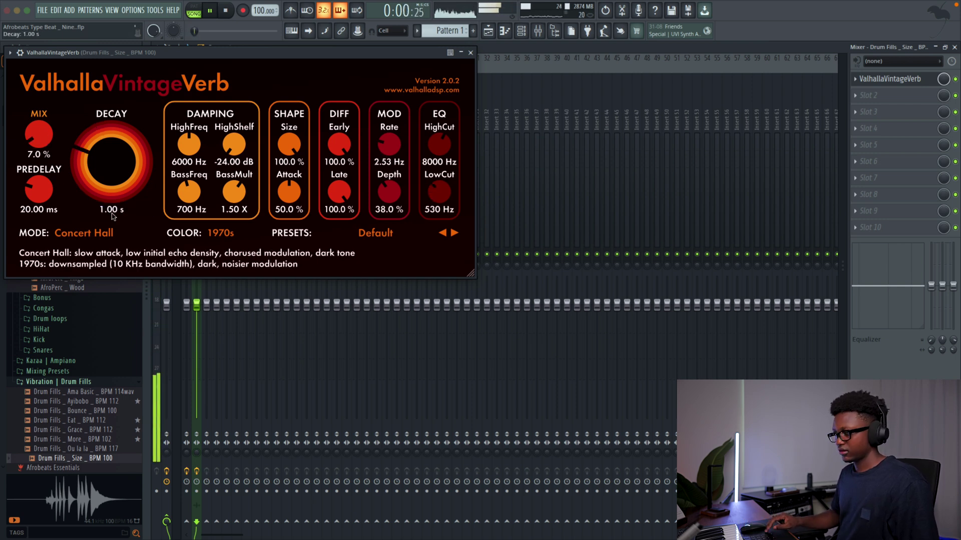
{"action": "left_click_drag", "start_coordinate": [38, 137], "coordinate": [39, 105]}
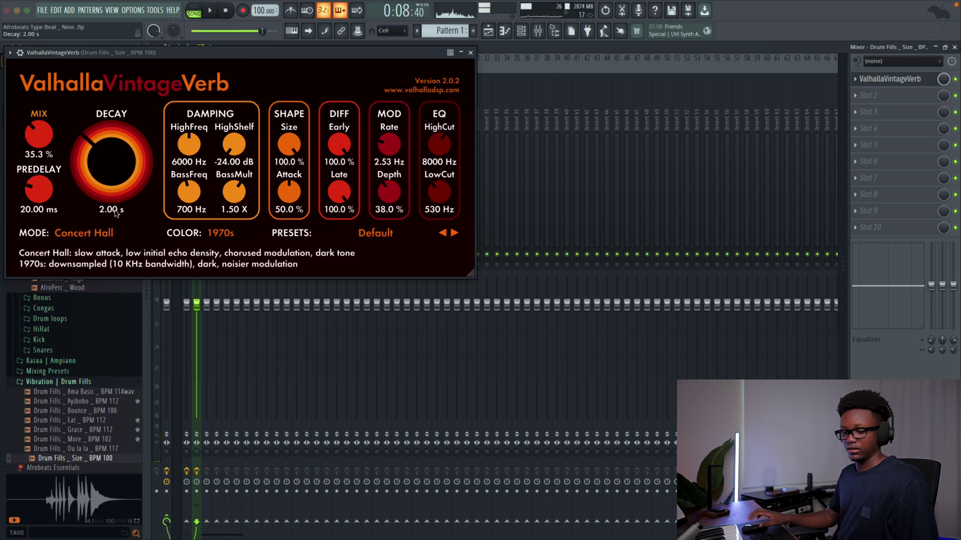
{"action": "left_click", "coordinate": [857, 100]}
{"action": "mouse_move", "coordinate": [714, 60]}
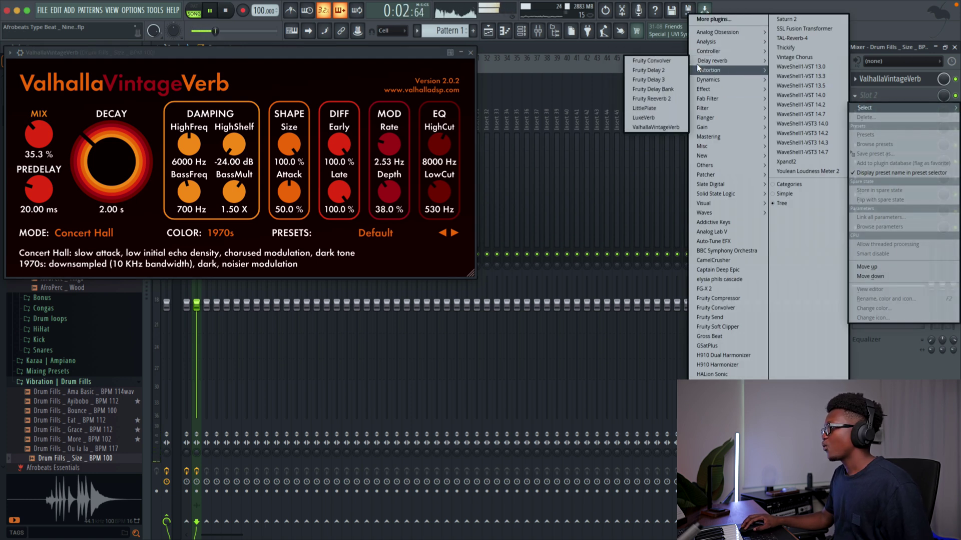
Step: Load Fruity Delay 3 into slot 2, then close the VintageVerb and delay windows
{"action": "left_click", "coordinate": [660, 80]}
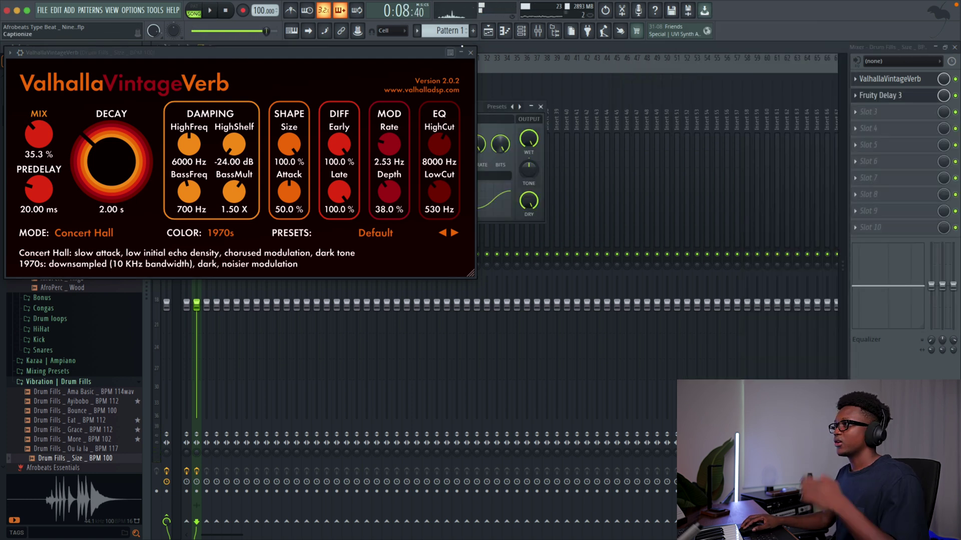
{"action": "left_click", "coordinate": [470, 52]}
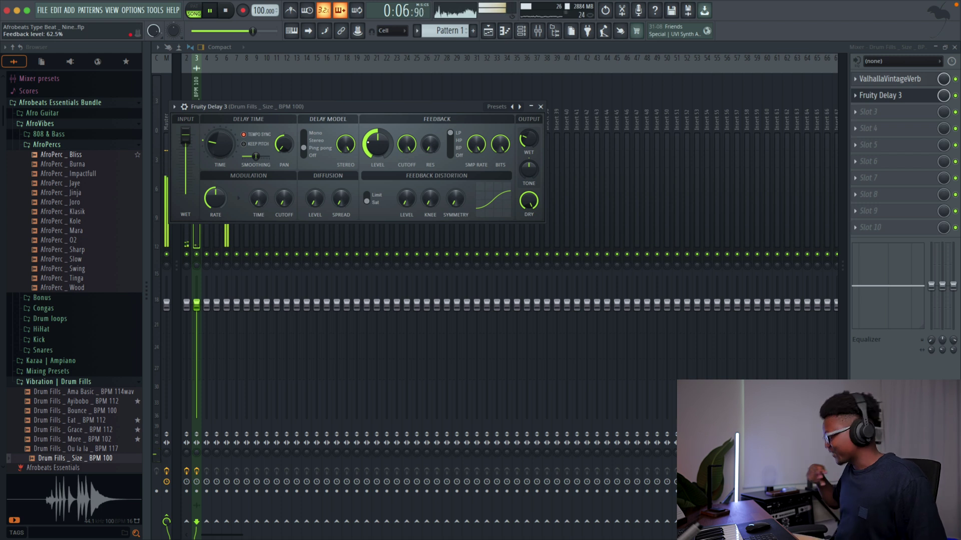
{"action": "left_click", "coordinate": [541, 107]}
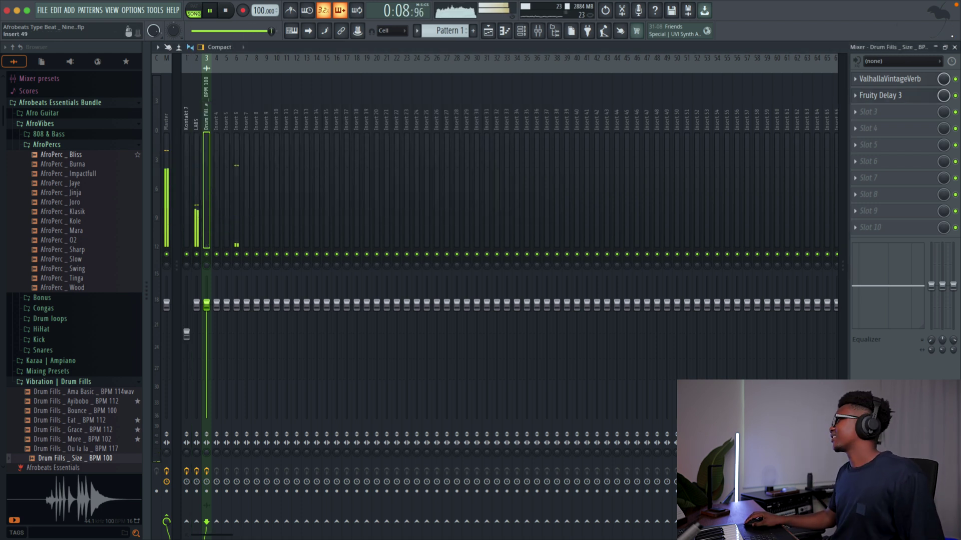
Step: Close the Mixer and the leftover channel settings window to return to the playlist
{"action": "left_click", "coordinate": [956, 46]}
{"action": "left_click", "coordinate": [445, 108]}
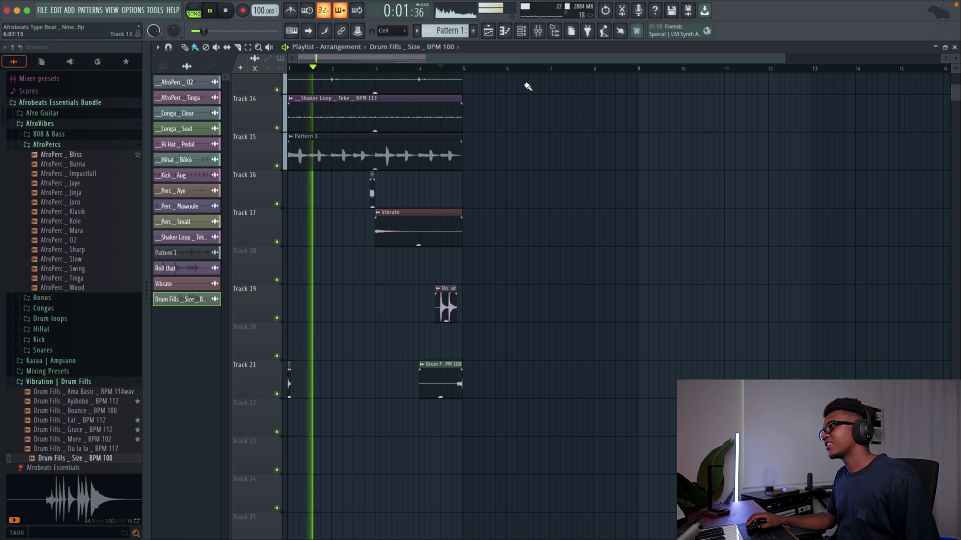
{"action": "scroll", "coordinate": [956, 61], "scroll_direction": "down", "scroll_amount": 3}
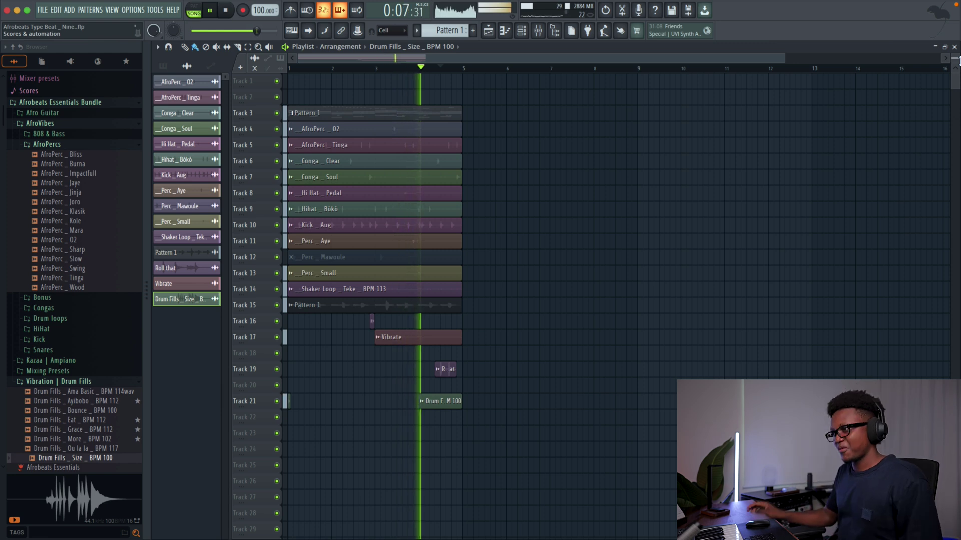
{"action": "scroll", "coordinate": [590, 76], "scroll_direction": "up", "scroll_amount": 3}
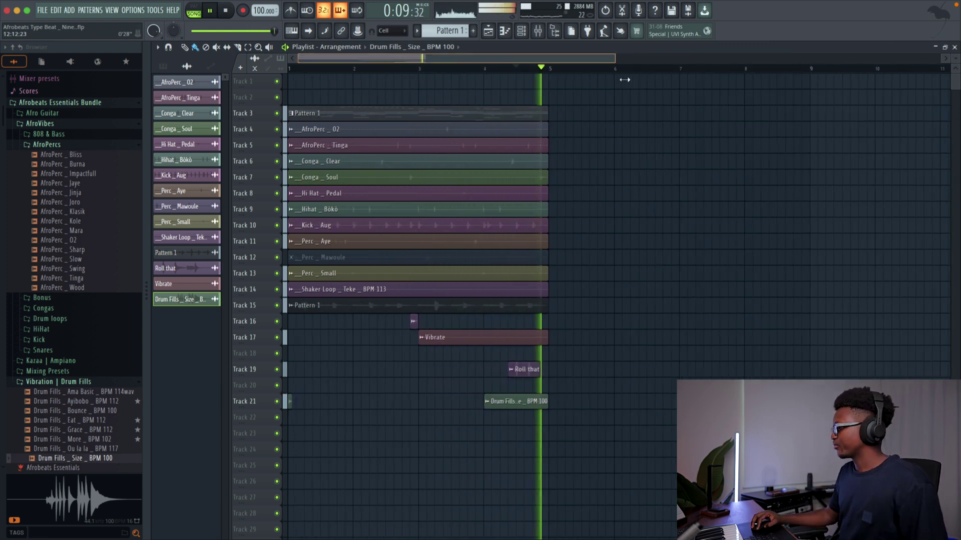